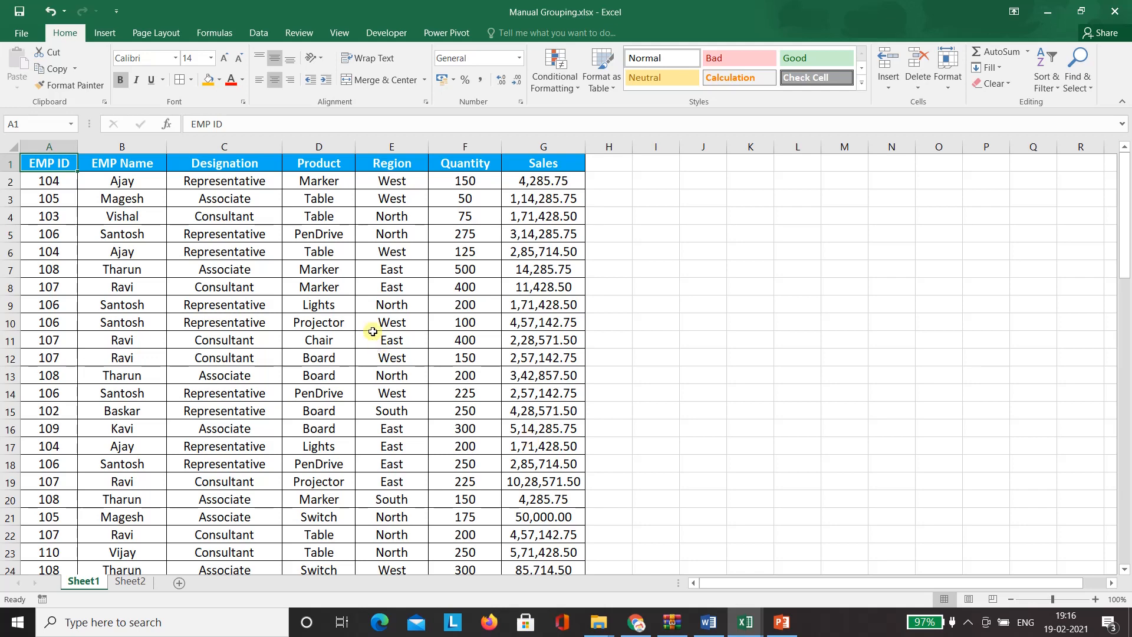
- Insert an empty PivotTable from Sheet1 A1:G75 at cell J2 on the existing worksheet
click(387, 305)
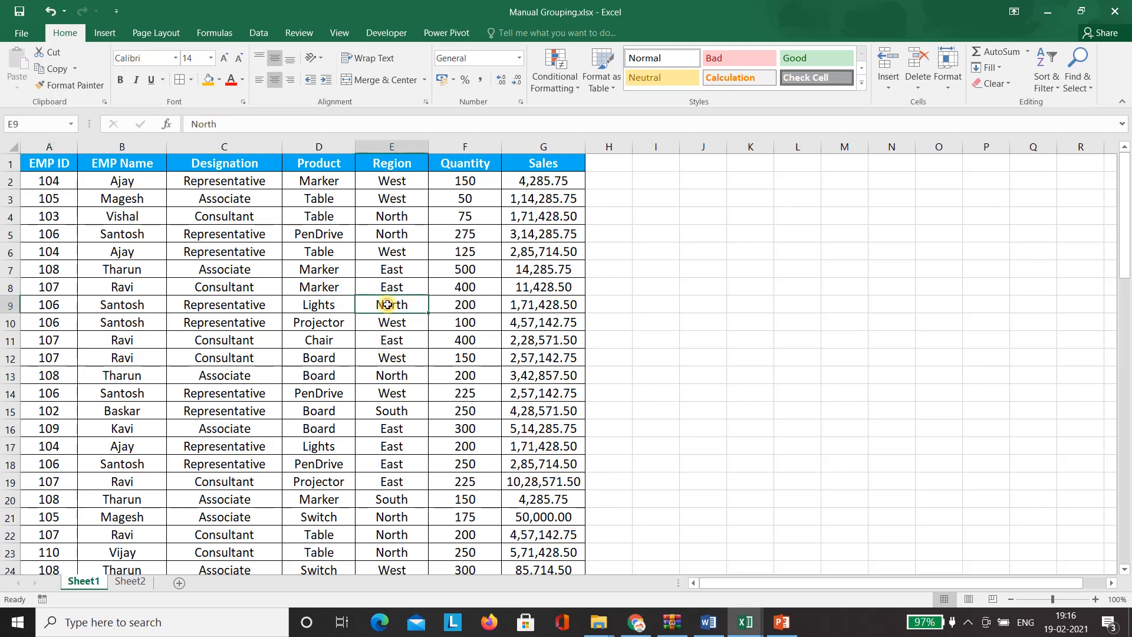
click(105, 34)
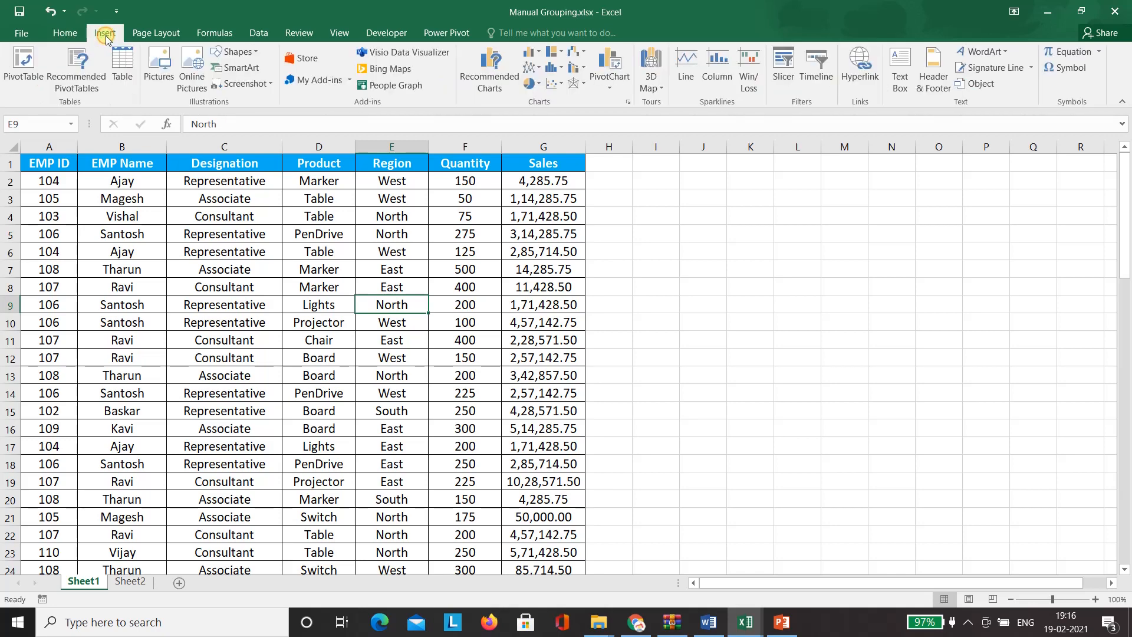
click(22, 70)
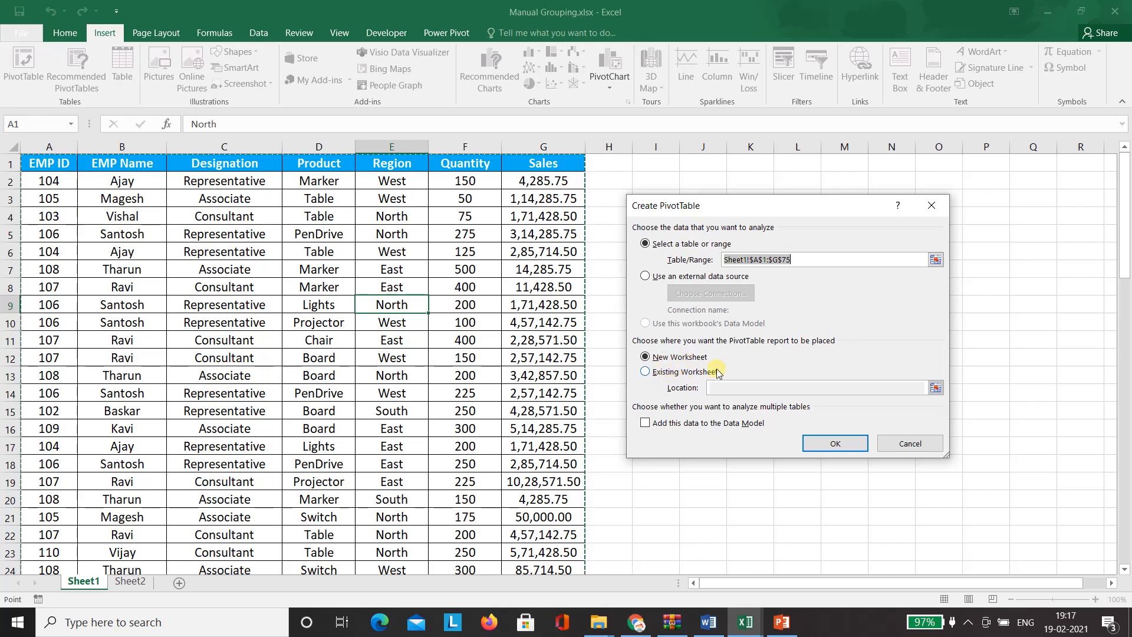
click(663, 376)
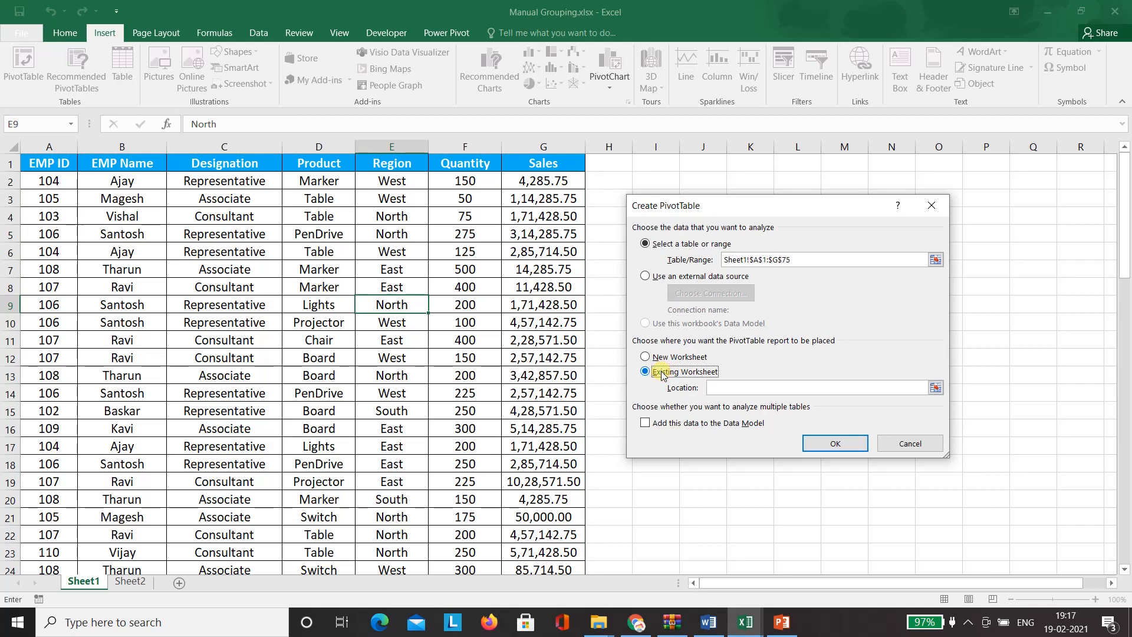
click(937, 389)
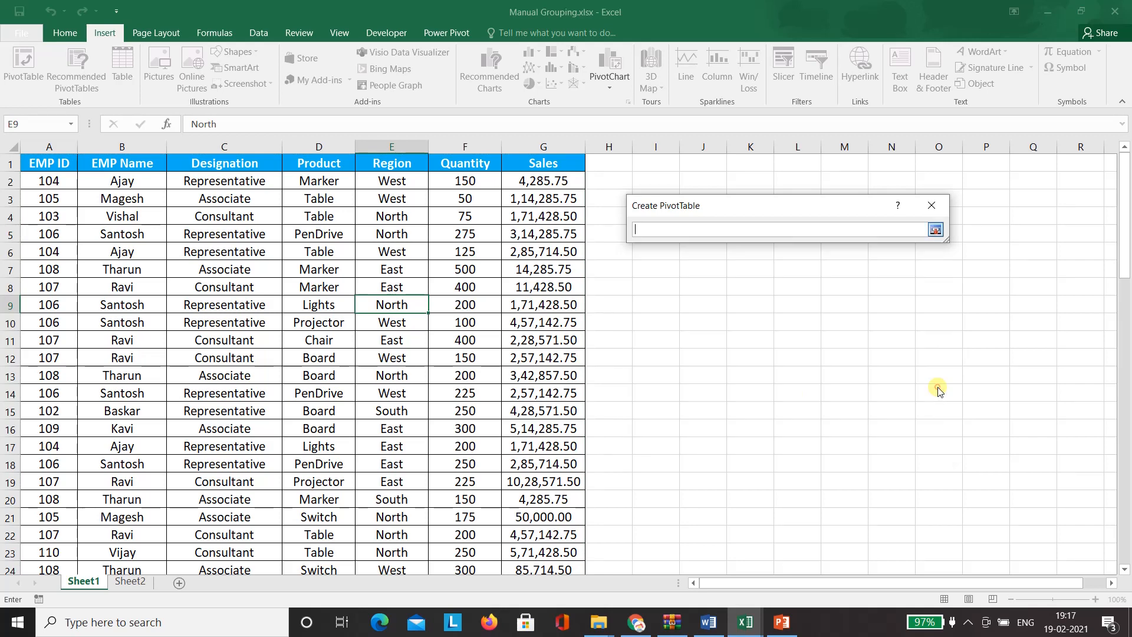
click(702, 178)
click(936, 229)
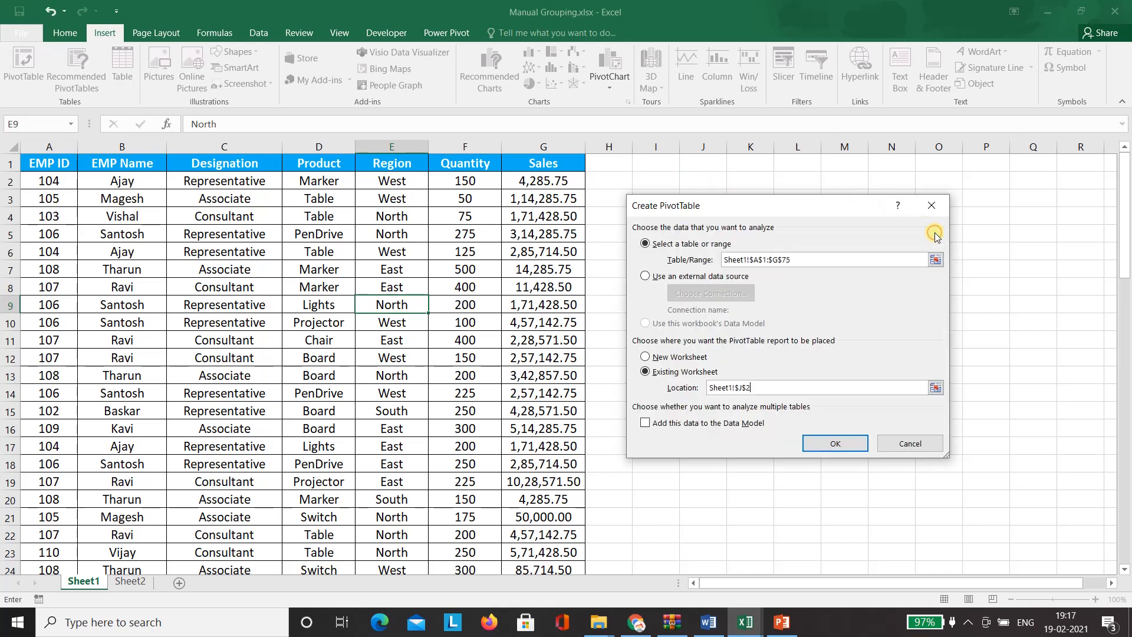
click(838, 442)
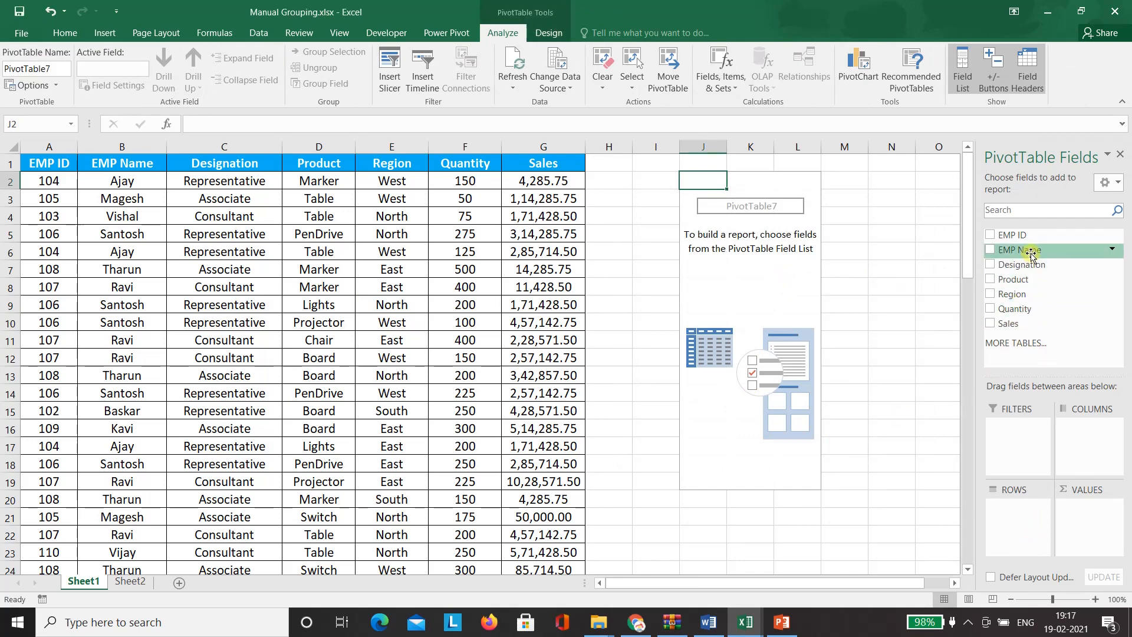
- Put EMP Name in Rows and Sales in Values to show Sum of Sales per employee
drag(1031, 253, 1018, 521)
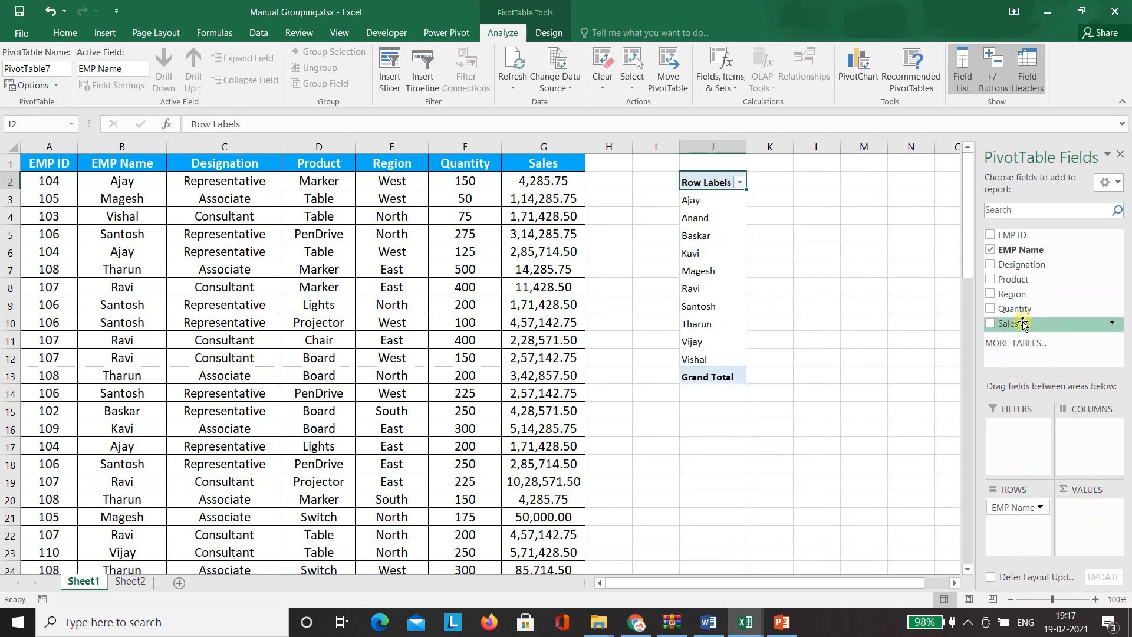
drag(1024, 325, 1084, 519)
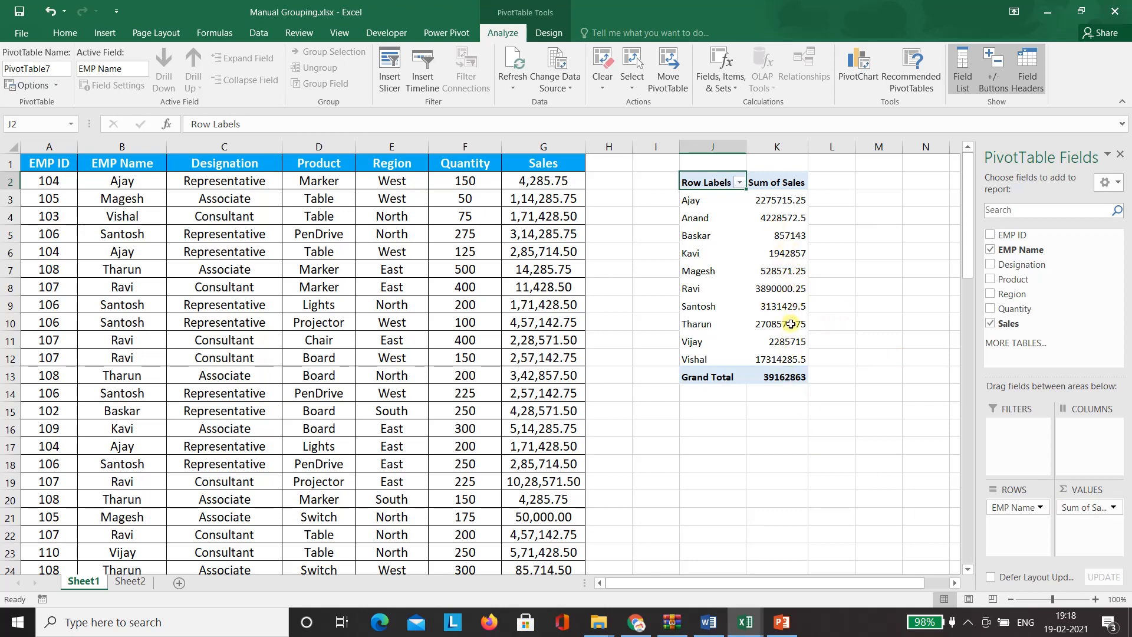
- Format Sum of Sales as Number with 0 decimal places and a 1000 separator
mouse_move(790, 324)
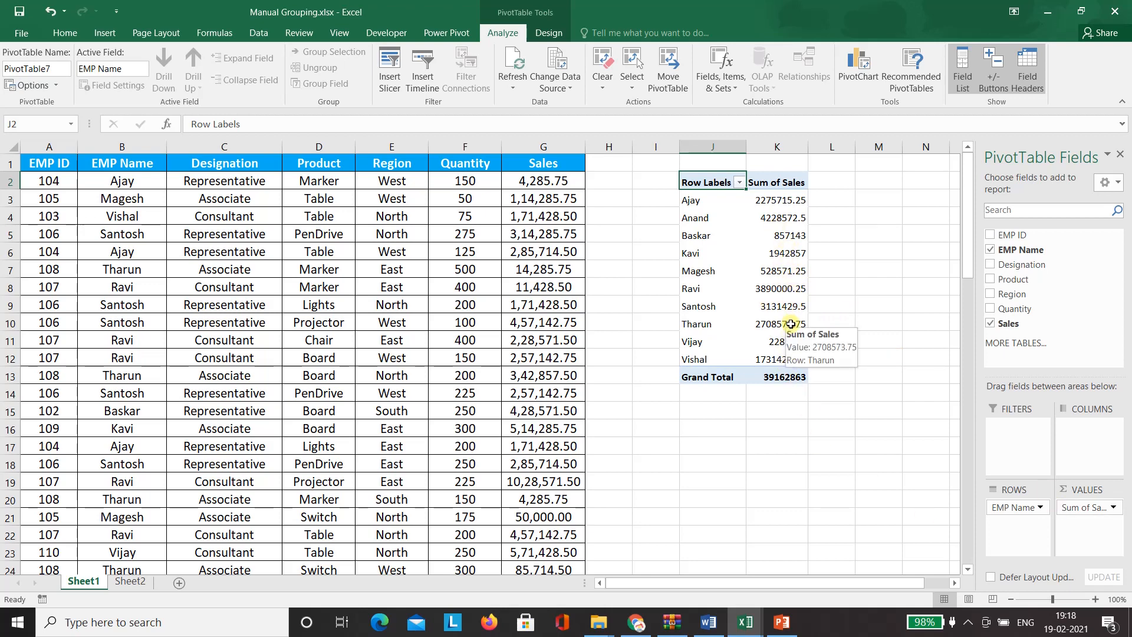
double_click(790, 183)
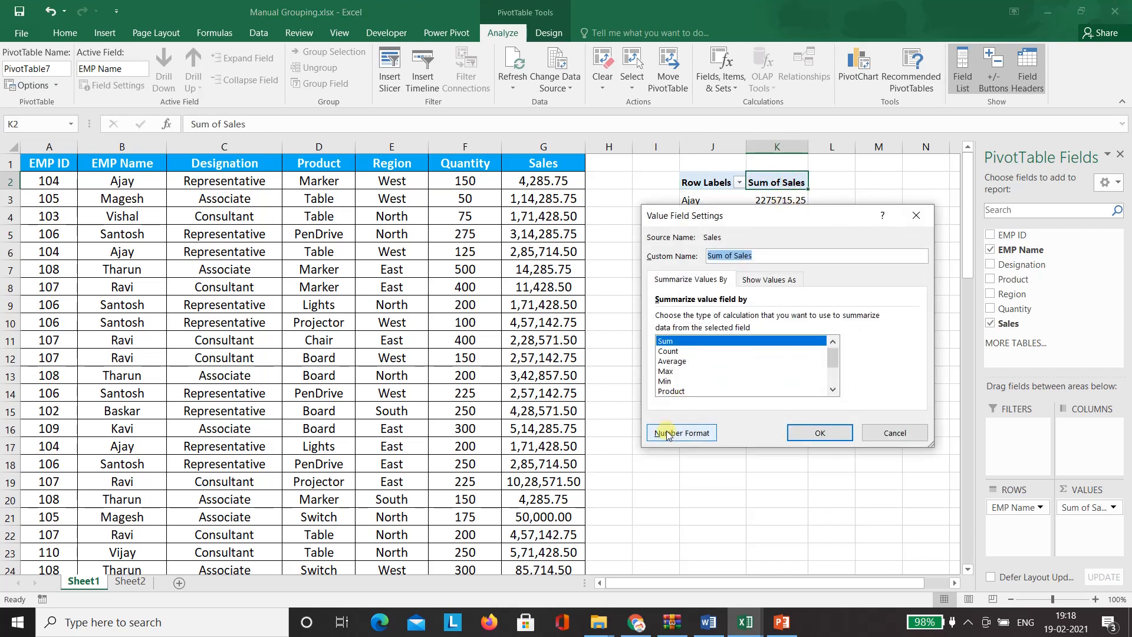
click(668, 434)
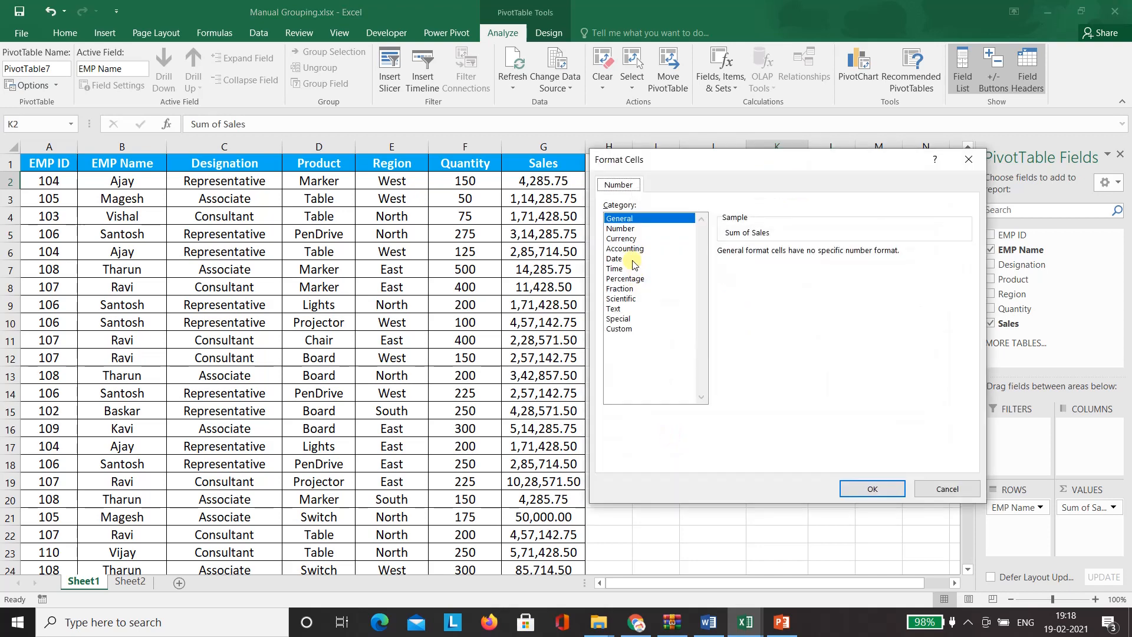
click(620, 228)
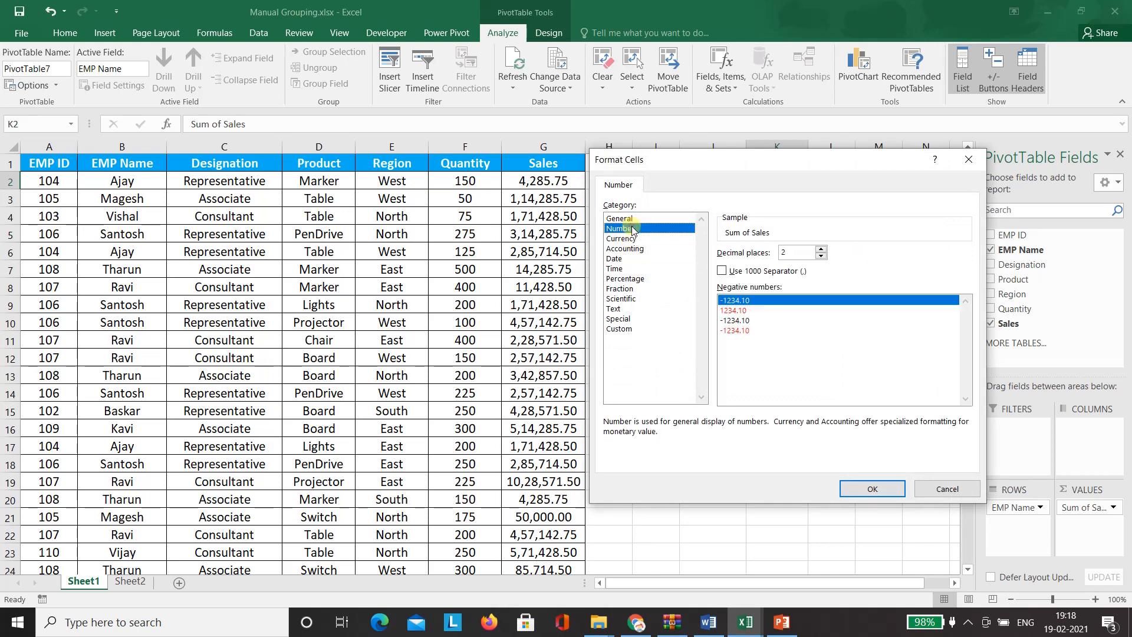
click(822, 258)
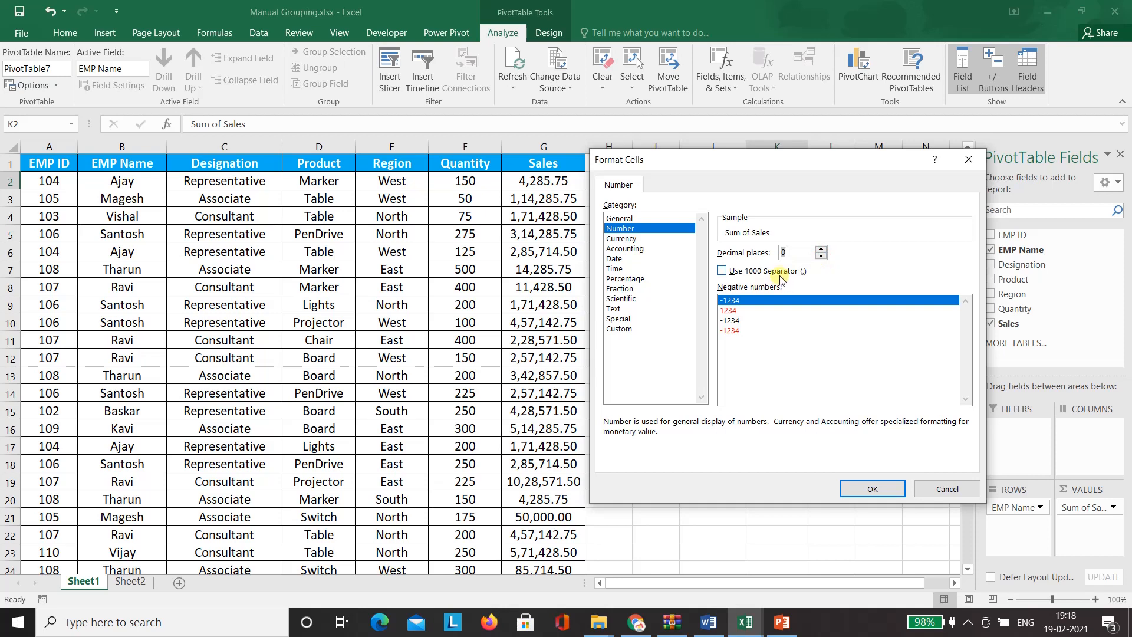
click(722, 271)
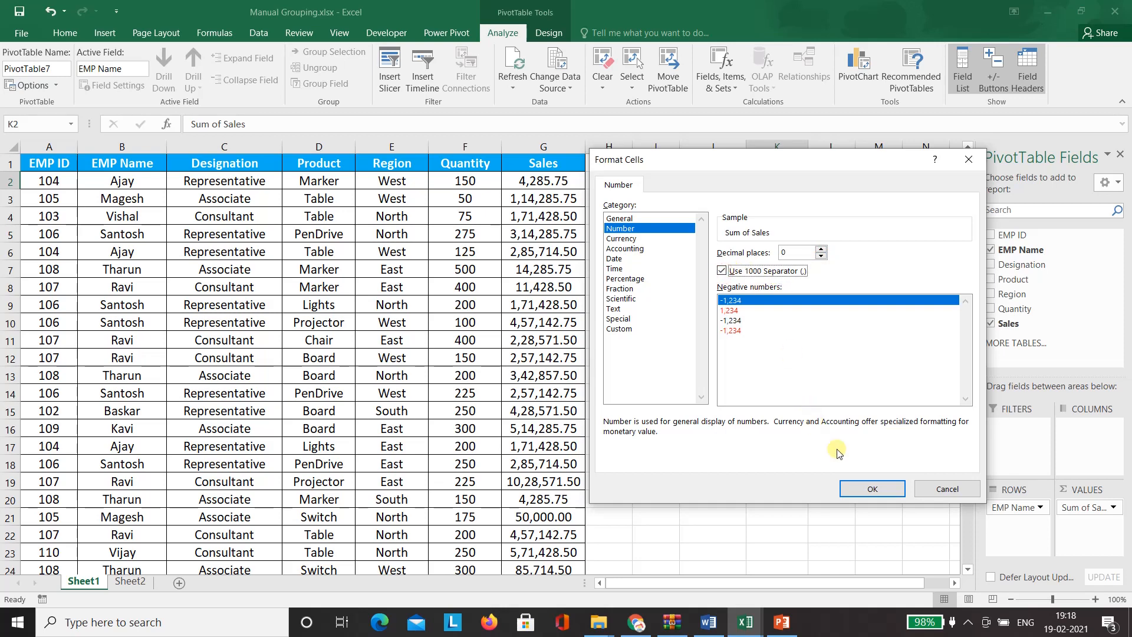
click(871, 489)
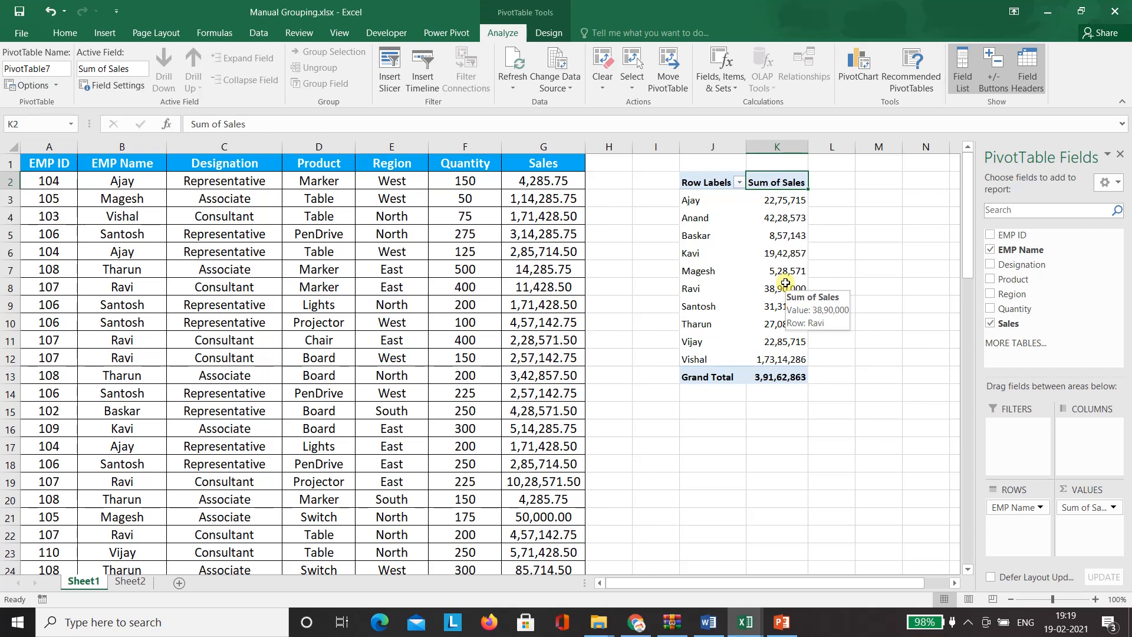
- Select Anand, Vishal, Vijay and Santosh in the pivot and group them into Group1
click(714, 164)
key(Down)
key(Down)
key(Down)
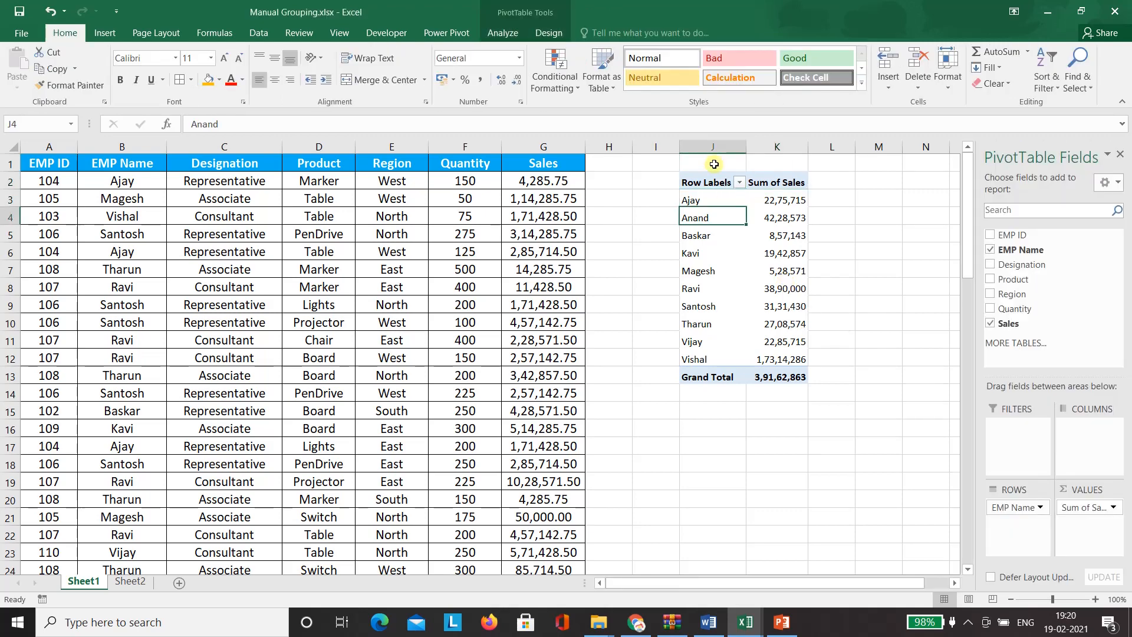
ctrl+click(706, 359)
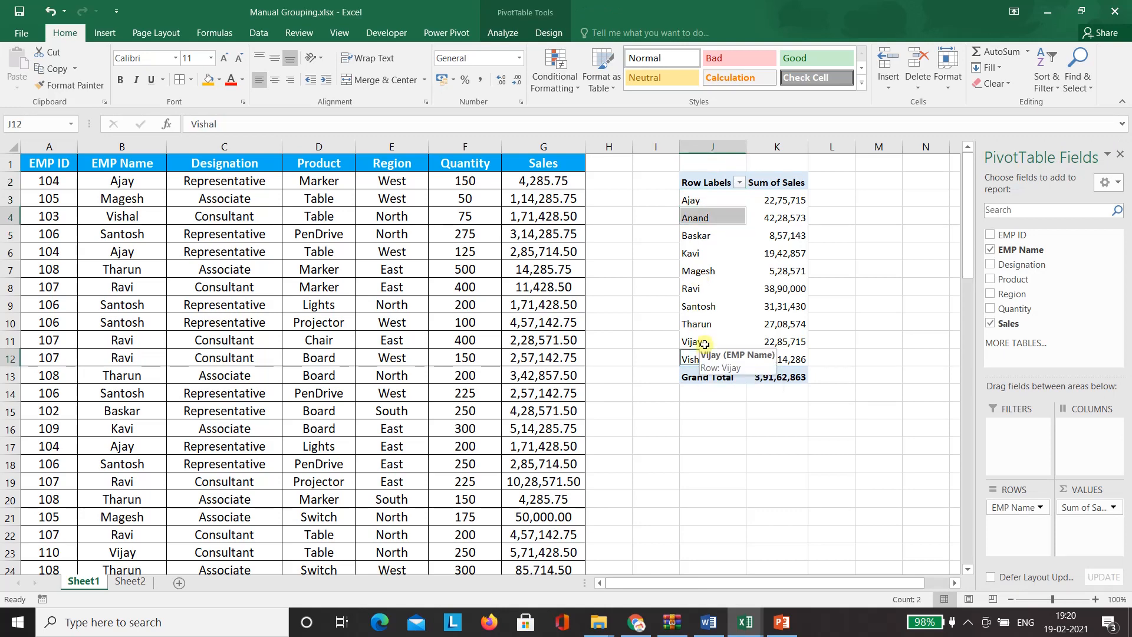
ctrl+click(705, 344)
ctrl+click(713, 307)
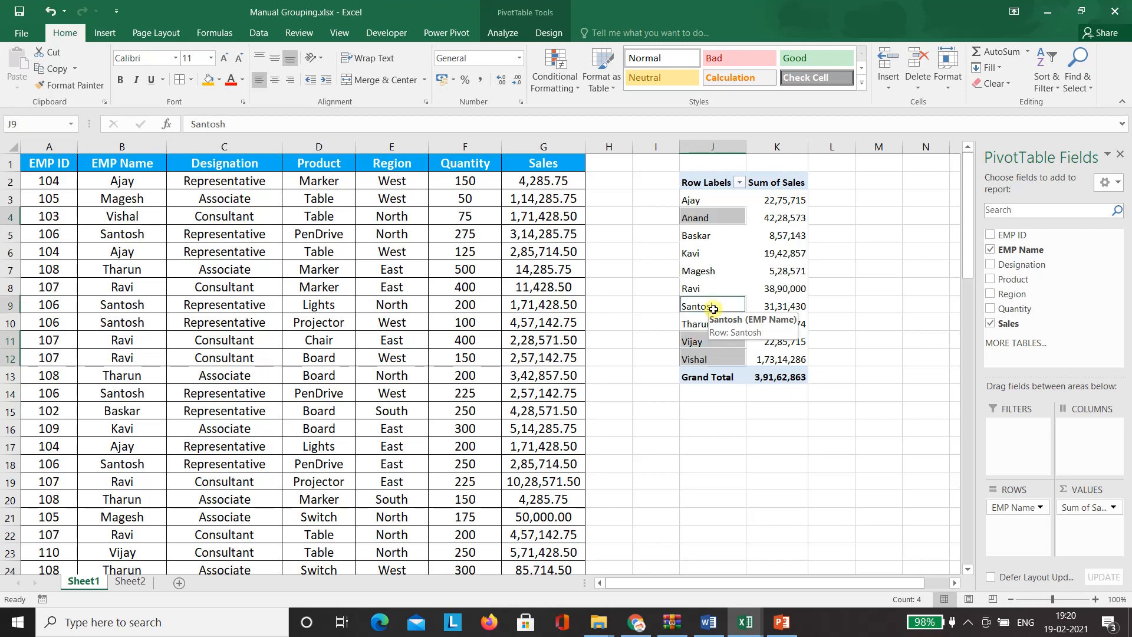
right_click(727, 217)
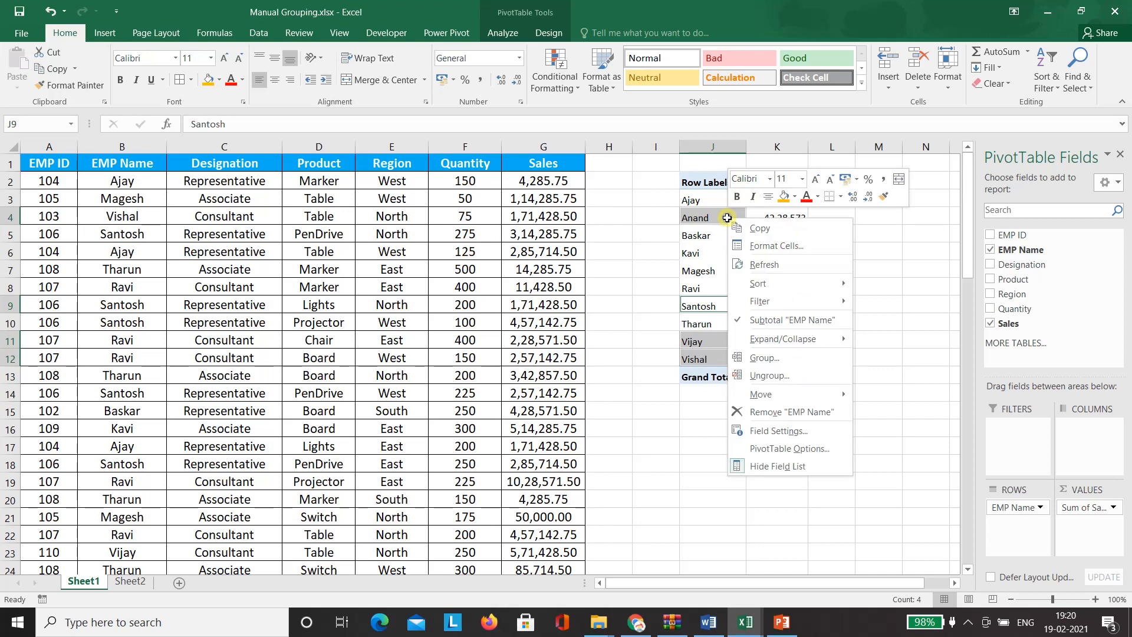
click(783, 358)
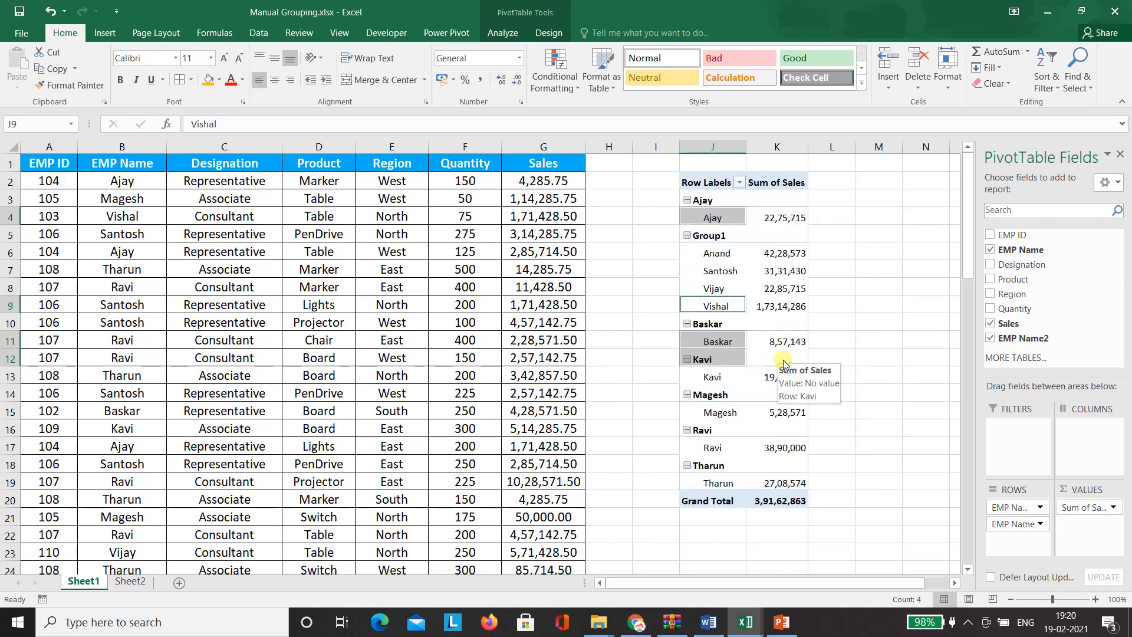
- Rename the Group1 heading to Team Leader1, then to Supervisor1
click(633, 301)
click(631, 301)
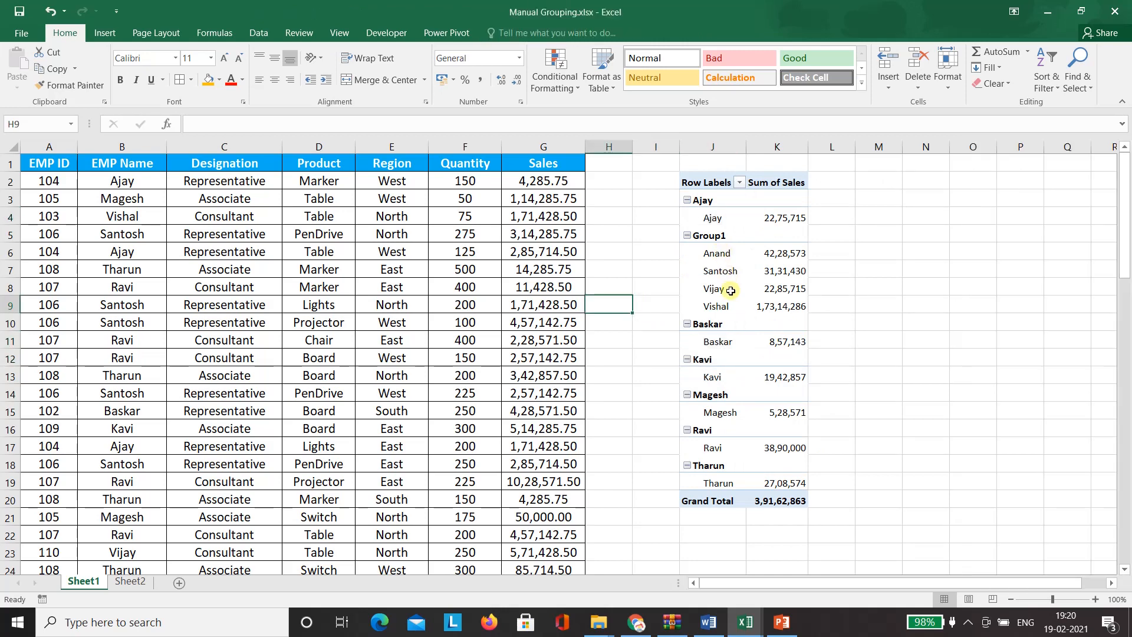
click(724, 236)
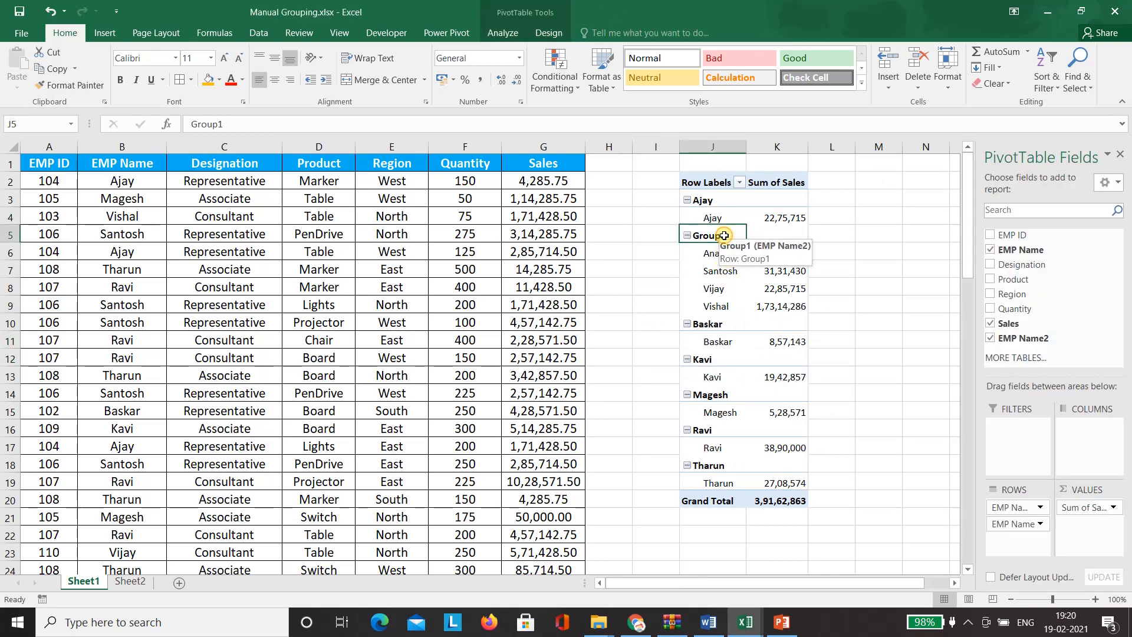
drag(275, 125, 103, 102)
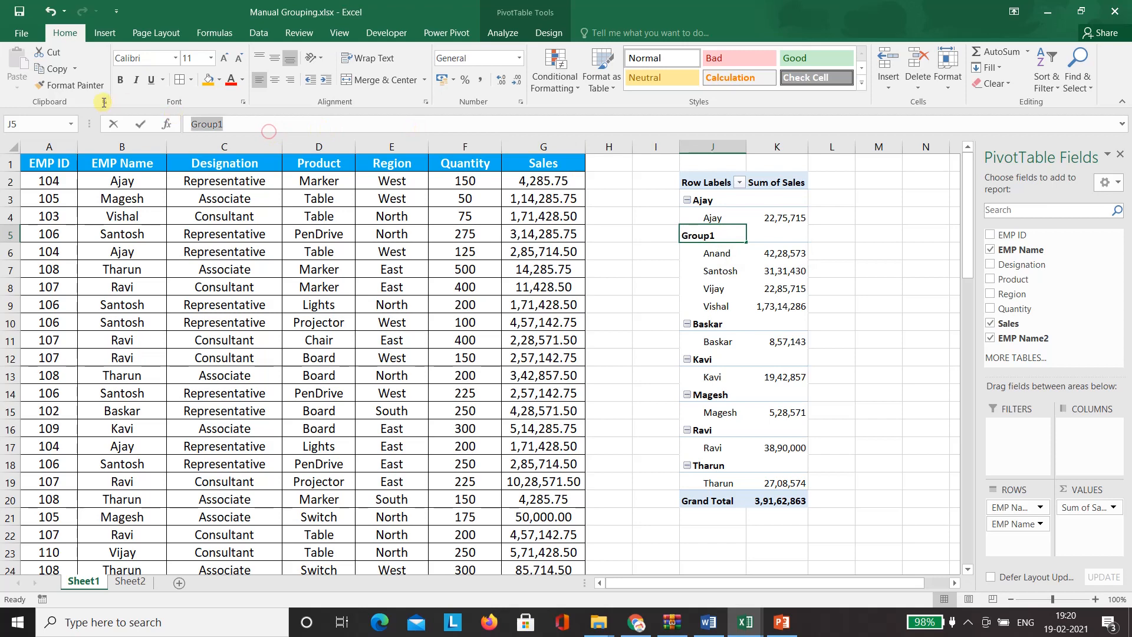
text(Team Leader1)
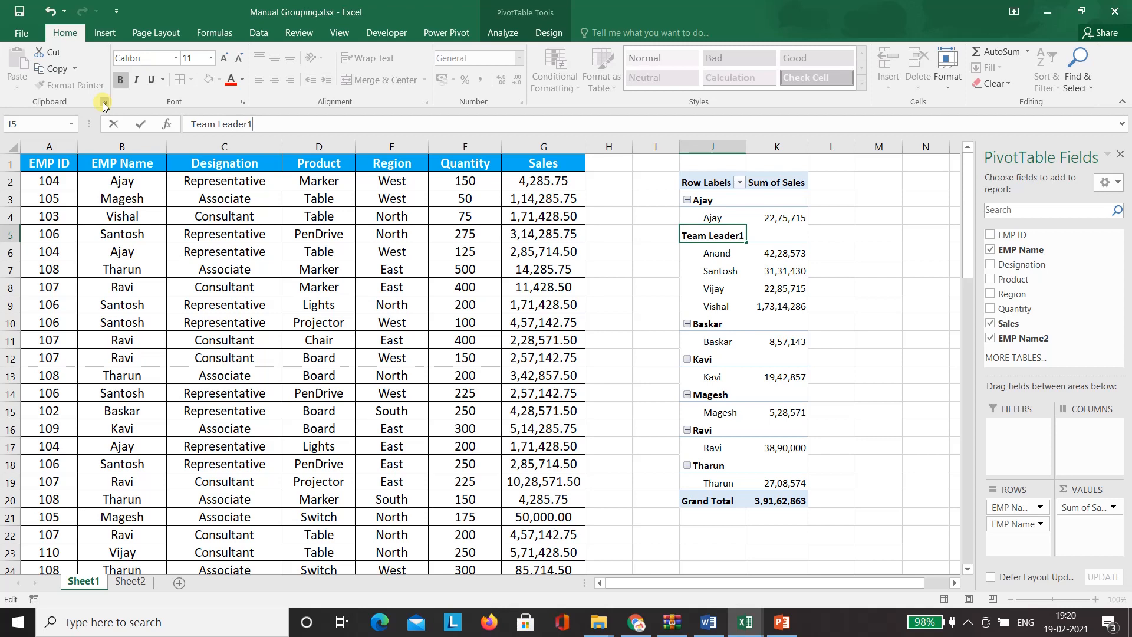
key(Return)
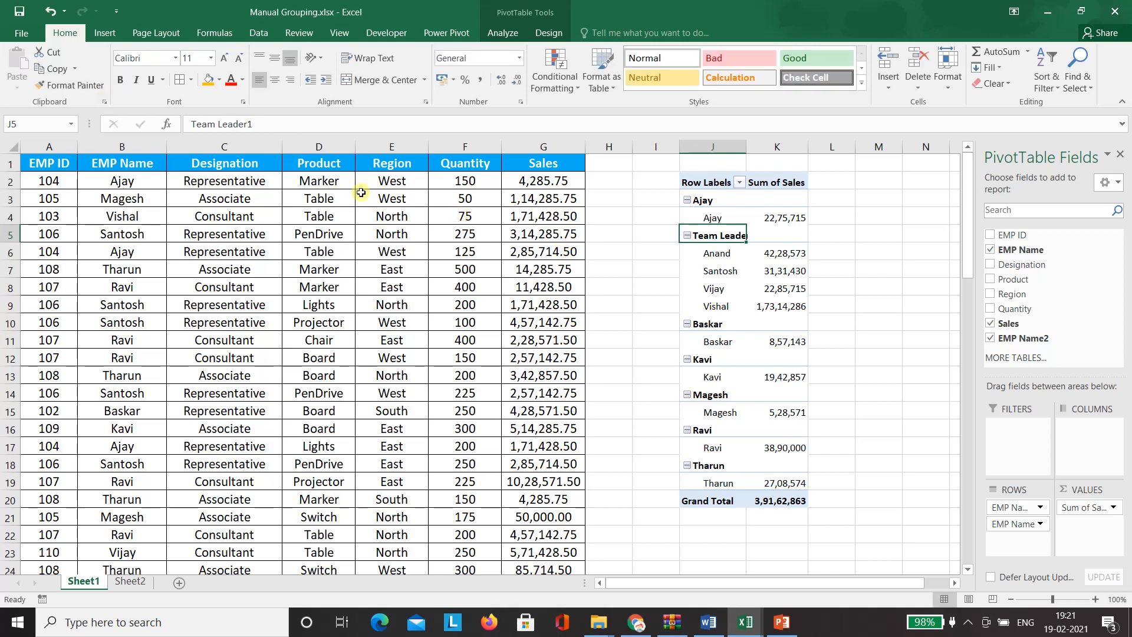
drag(281, 124, 116, 108)
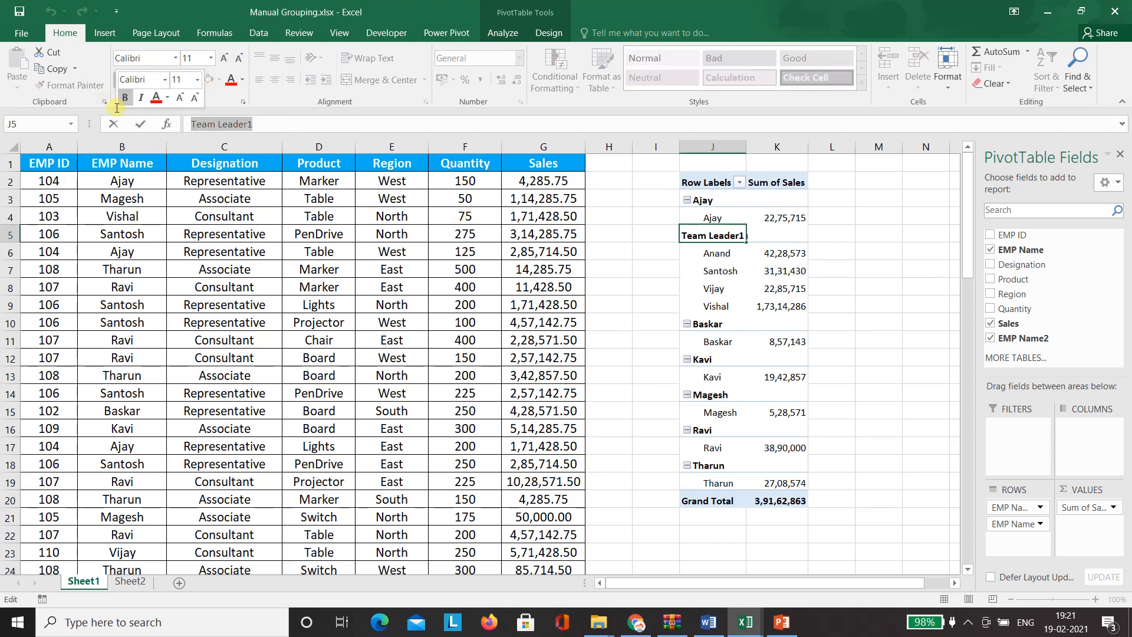
text(Supervisor1)
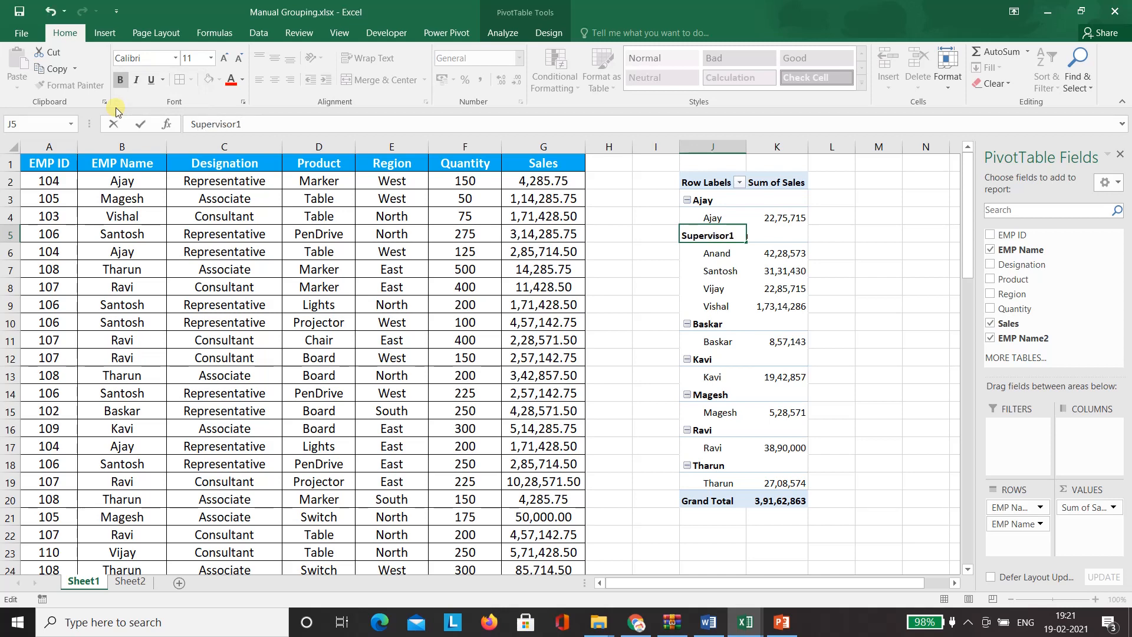
key(Return)
- Rename the group heading to Manager1 and select Baskar for the next group
key(Up)
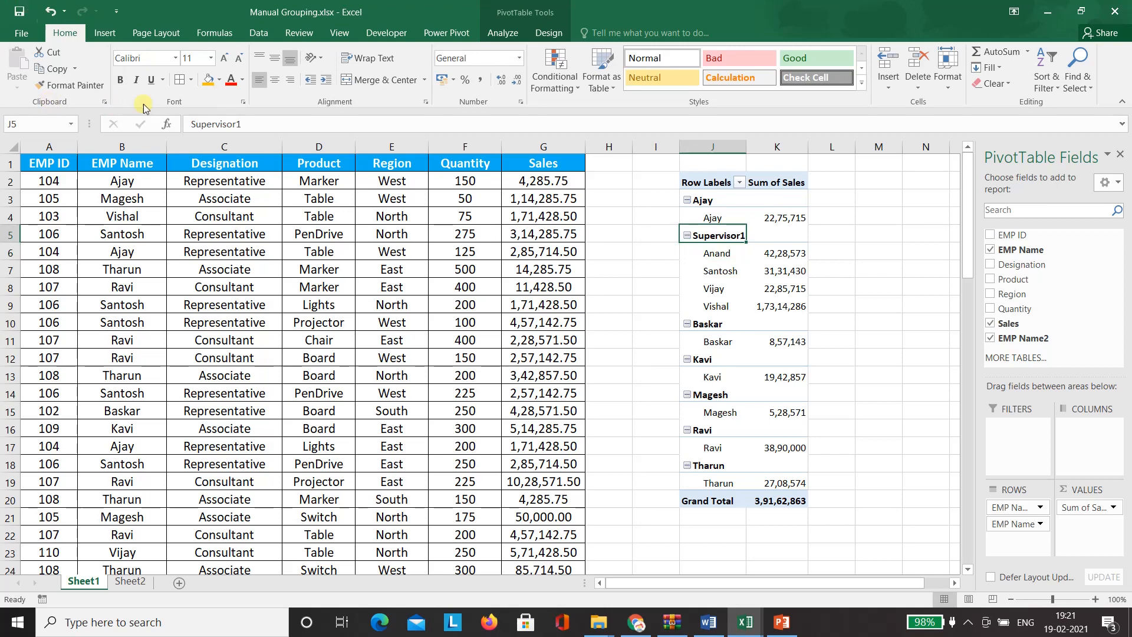
drag(246, 123, 156, 115)
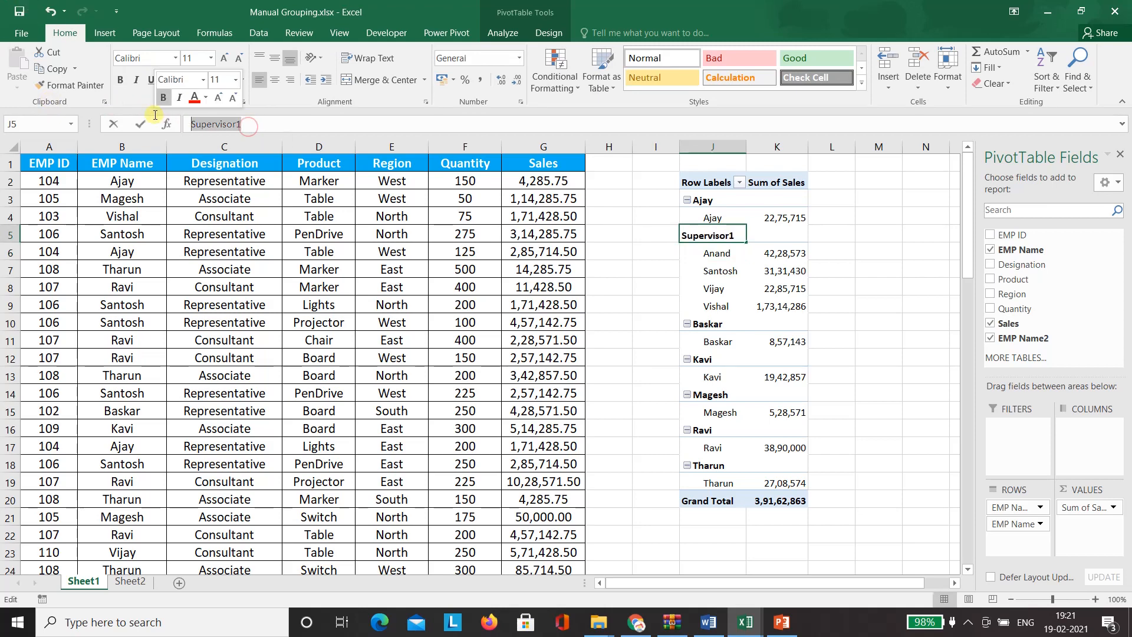
text(Manager1)
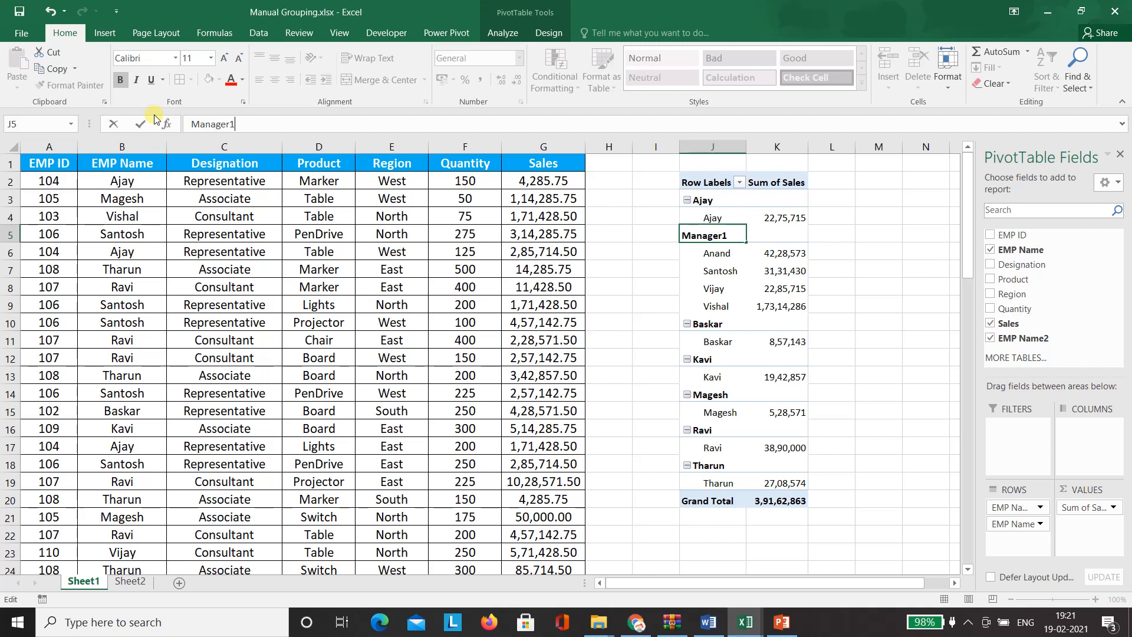
key(Return)
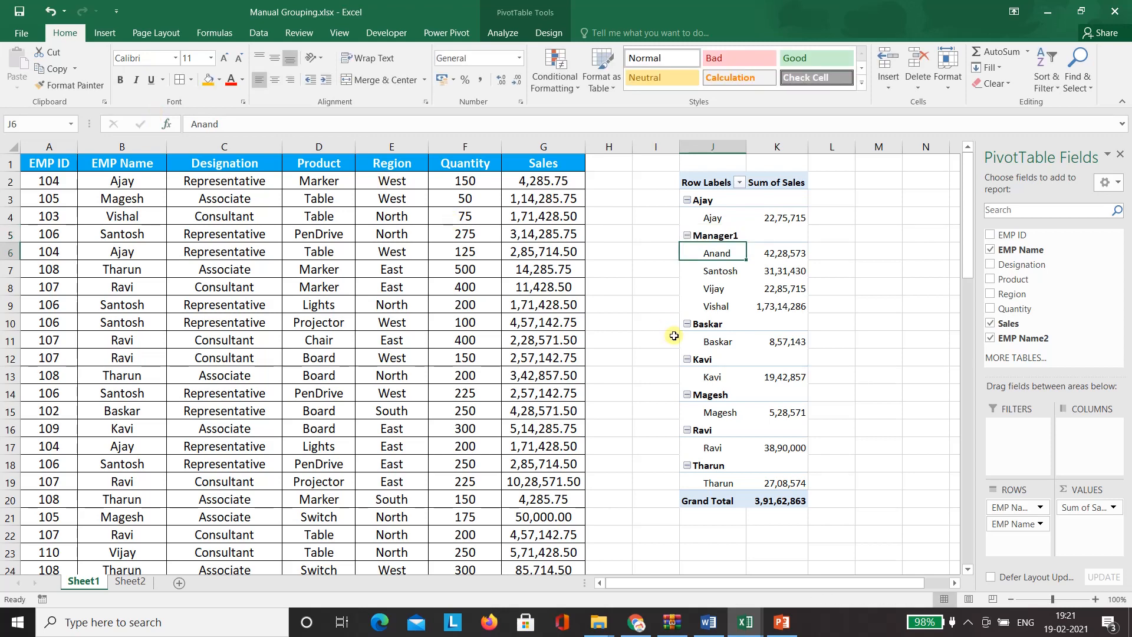
click(715, 325)
key(shift+Down)
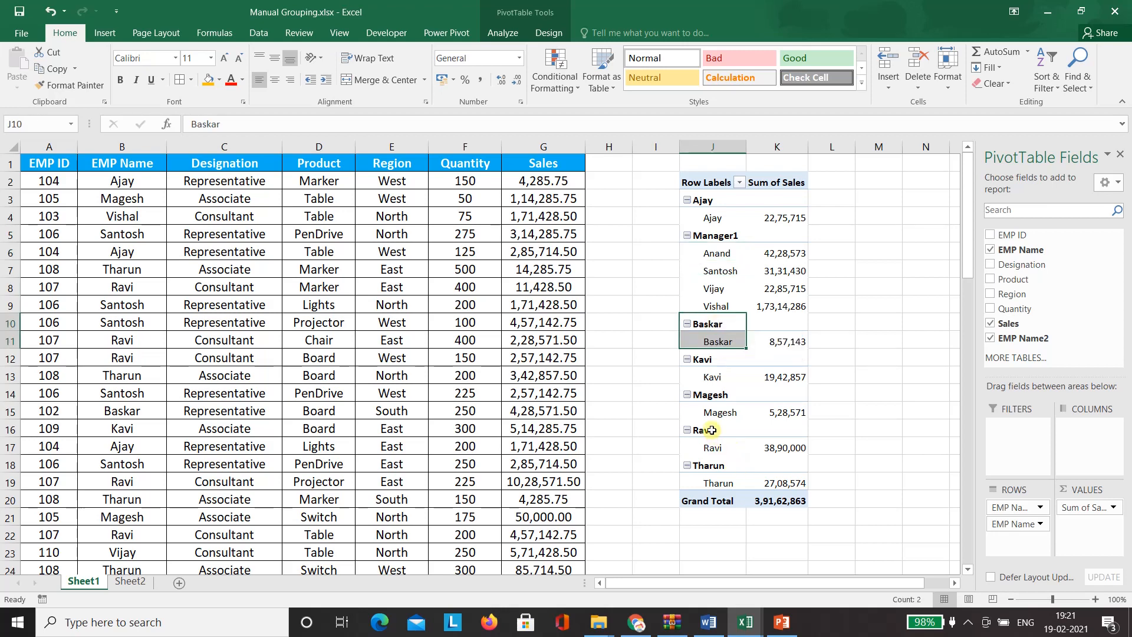
- Add Ravi through Tharun to the selection and group them with Baskar as Group2
drag(712, 430, 719, 481)
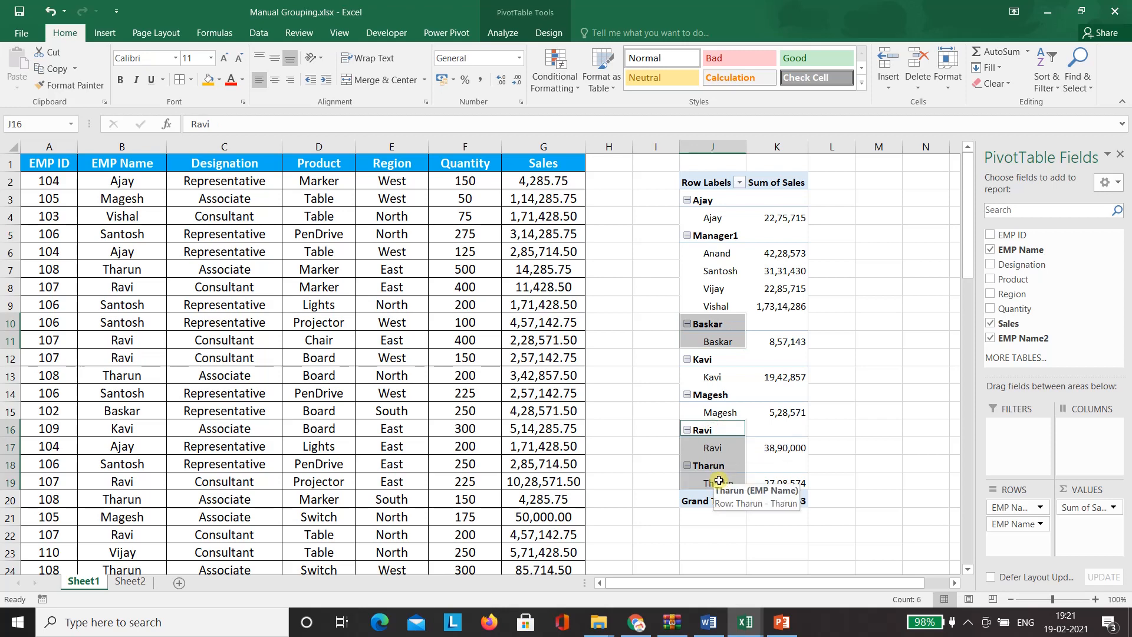
right_click(722, 324)
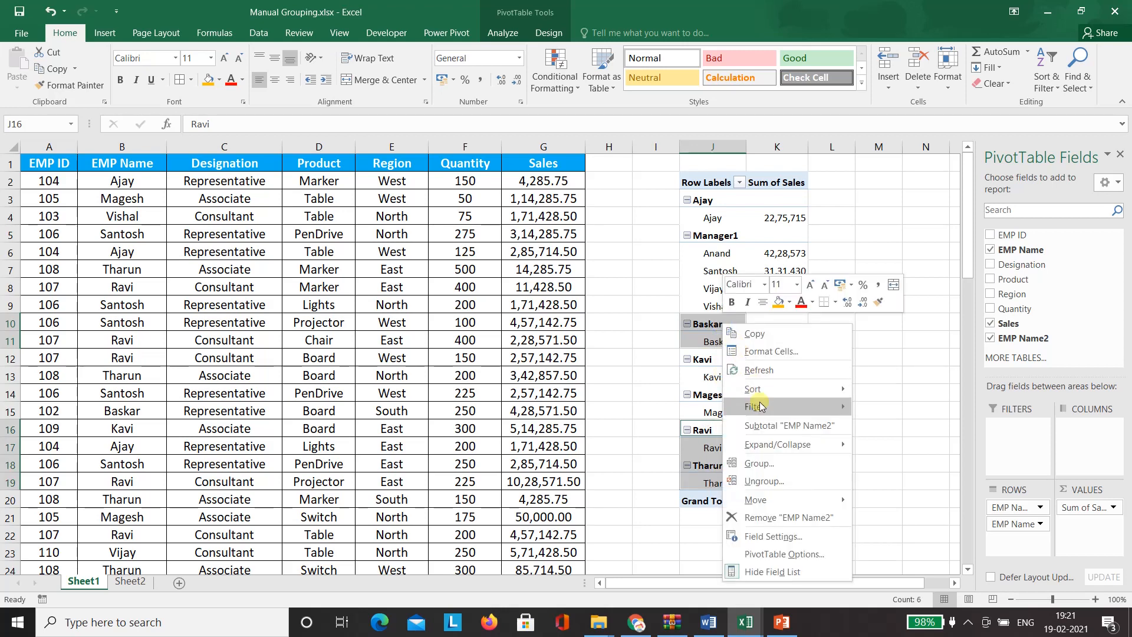
click(780, 464)
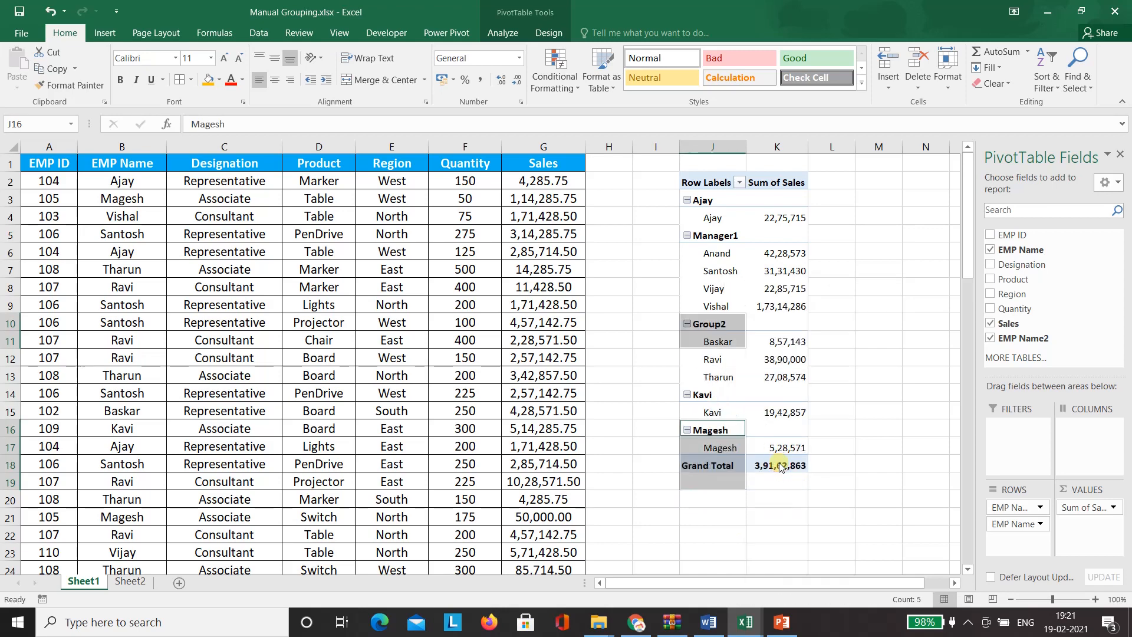
- Rename Group2 to Manager2 and select the Kavi and Magesh rows
click(638, 399)
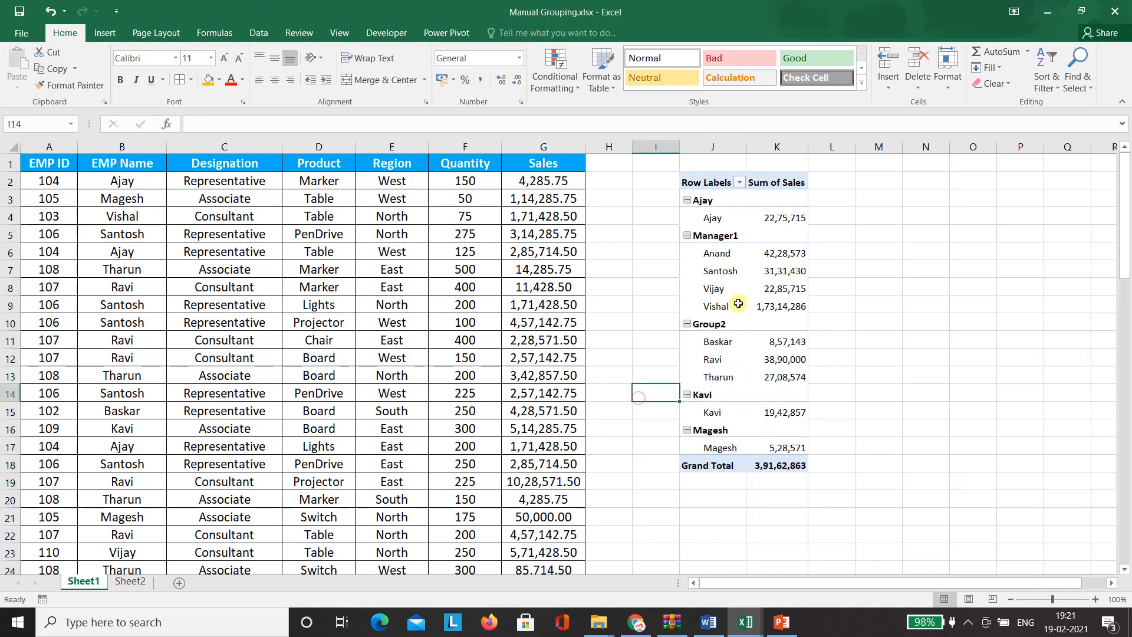
click(727, 327)
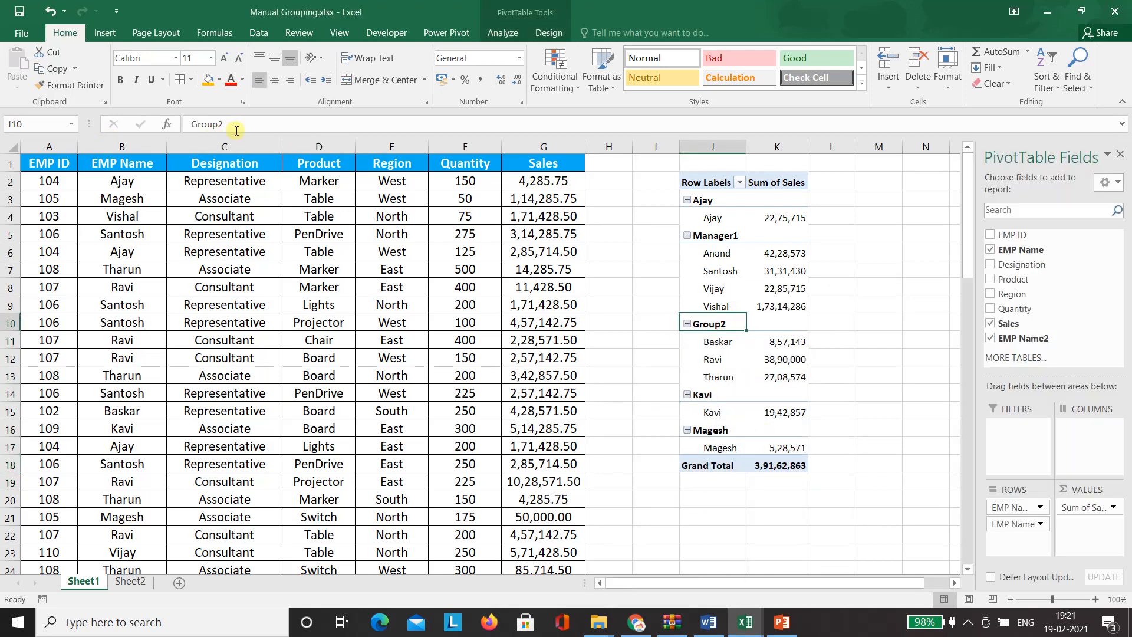
drag(227, 124, 174, 123)
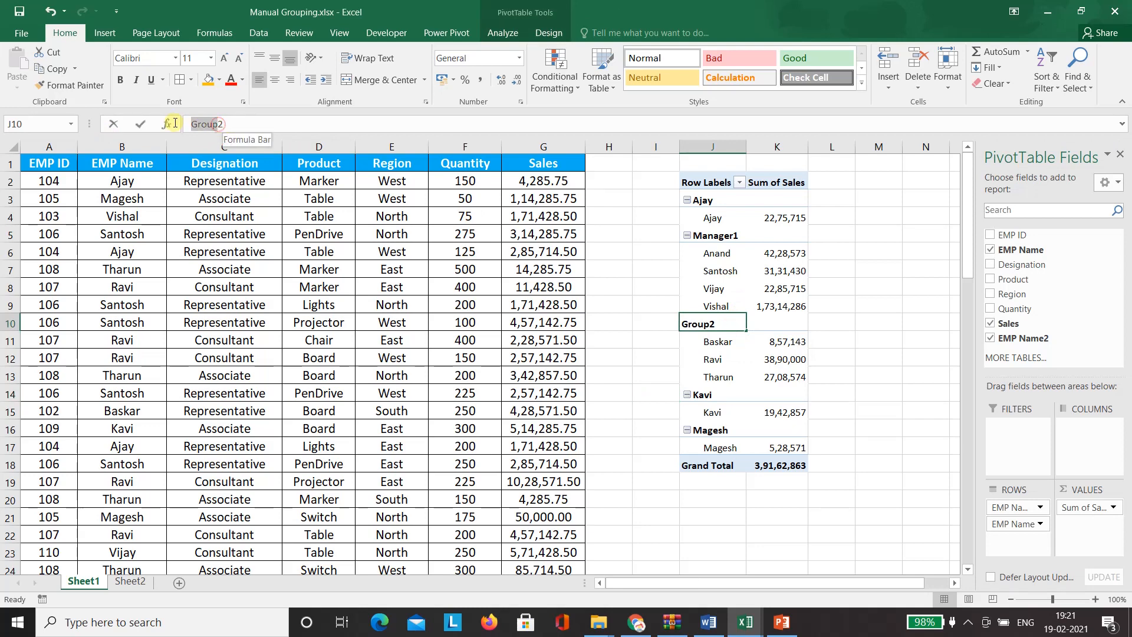
text(Manager2)
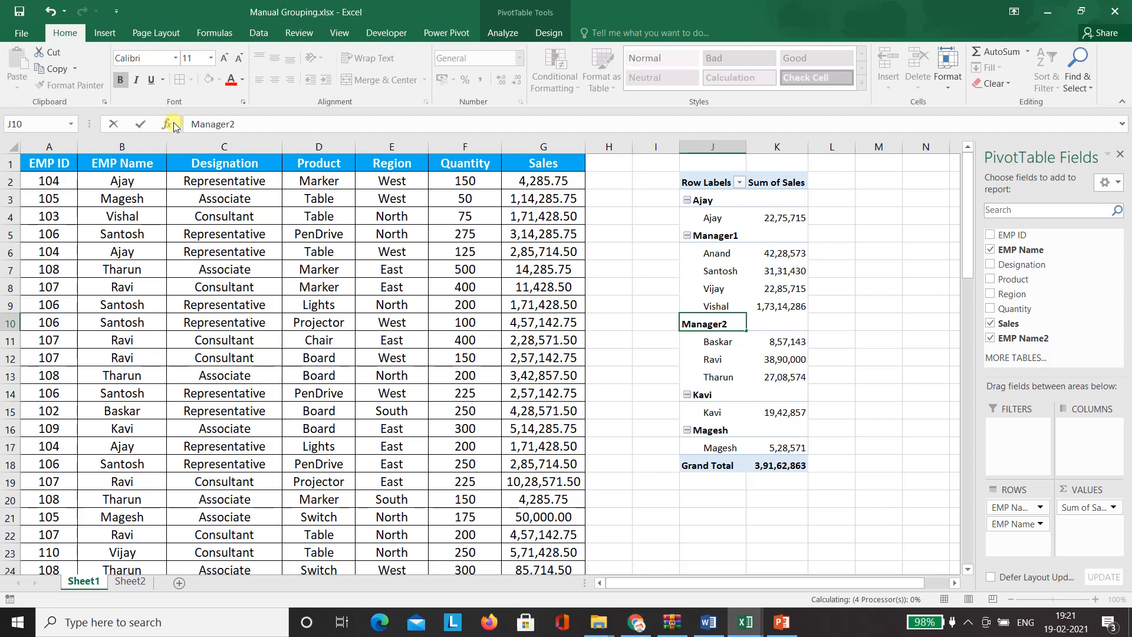
key(Return)
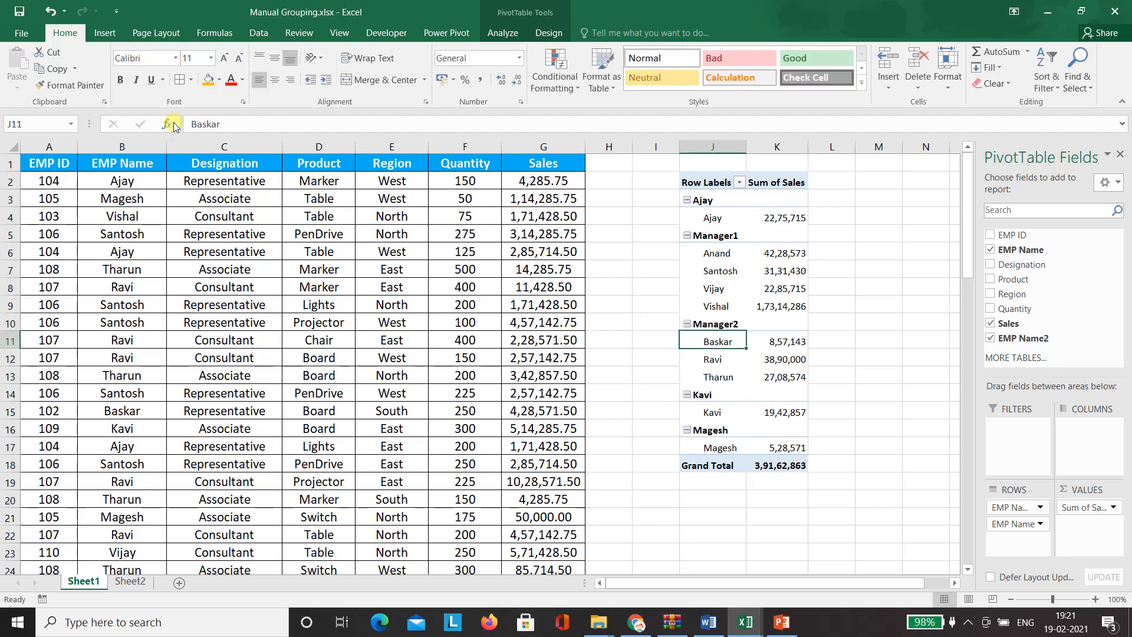
drag(708, 395, 733, 447)
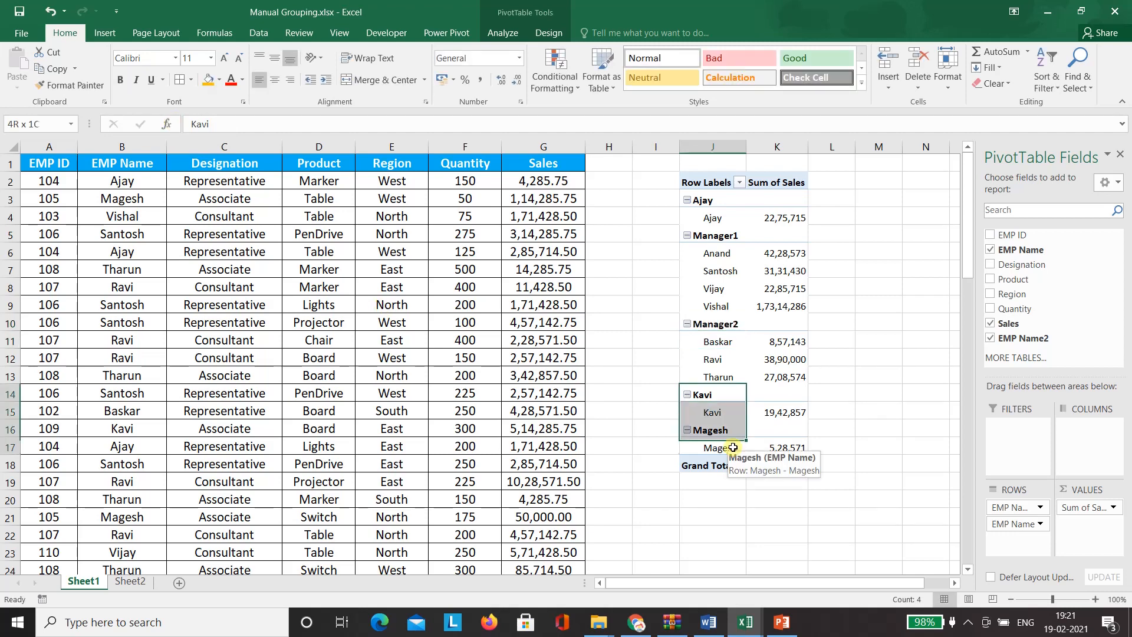
- Group Ajay, Kavi and Magesh together and rename the new group Manager3
ctrl+click(713, 201)
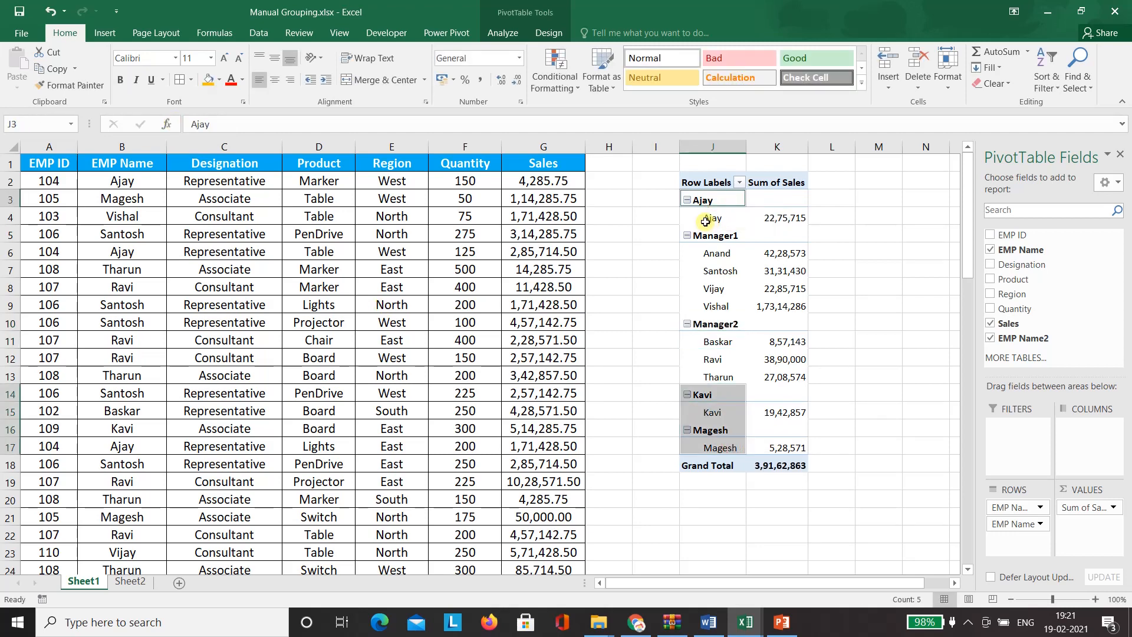
ctrl+click(706, 221)
right_click(706, 221)
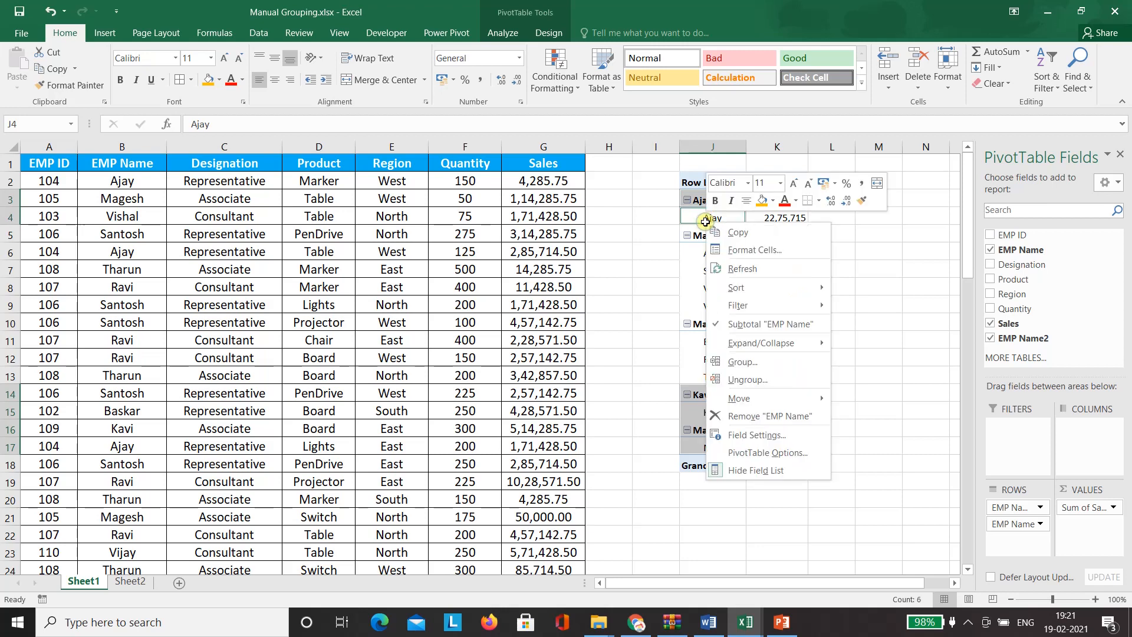
click(765, 361)
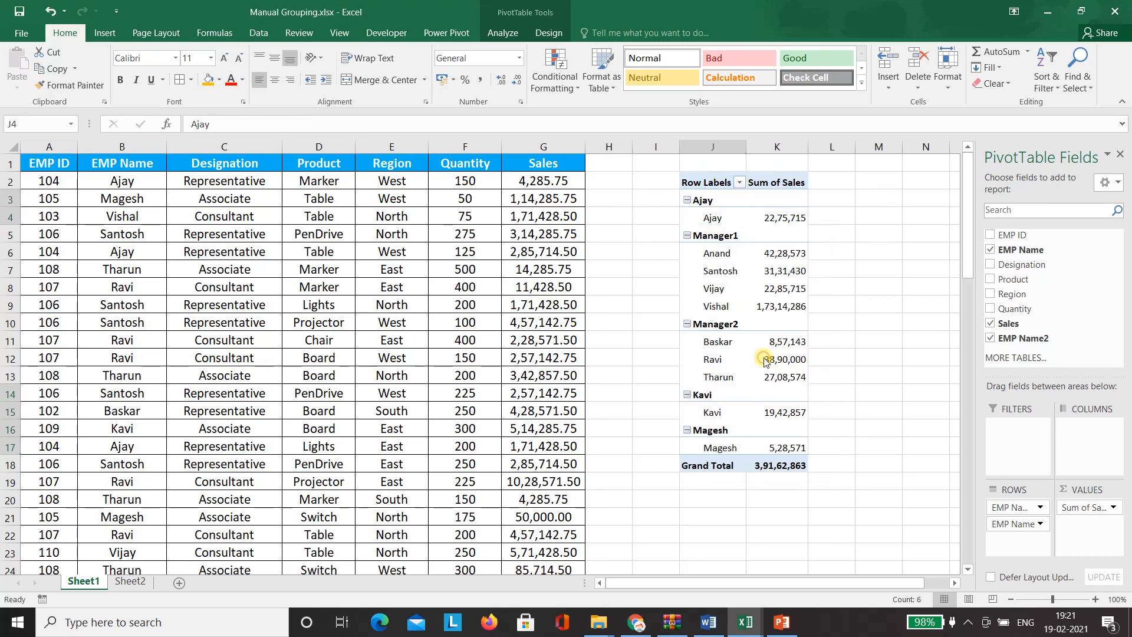
click(716, 203)
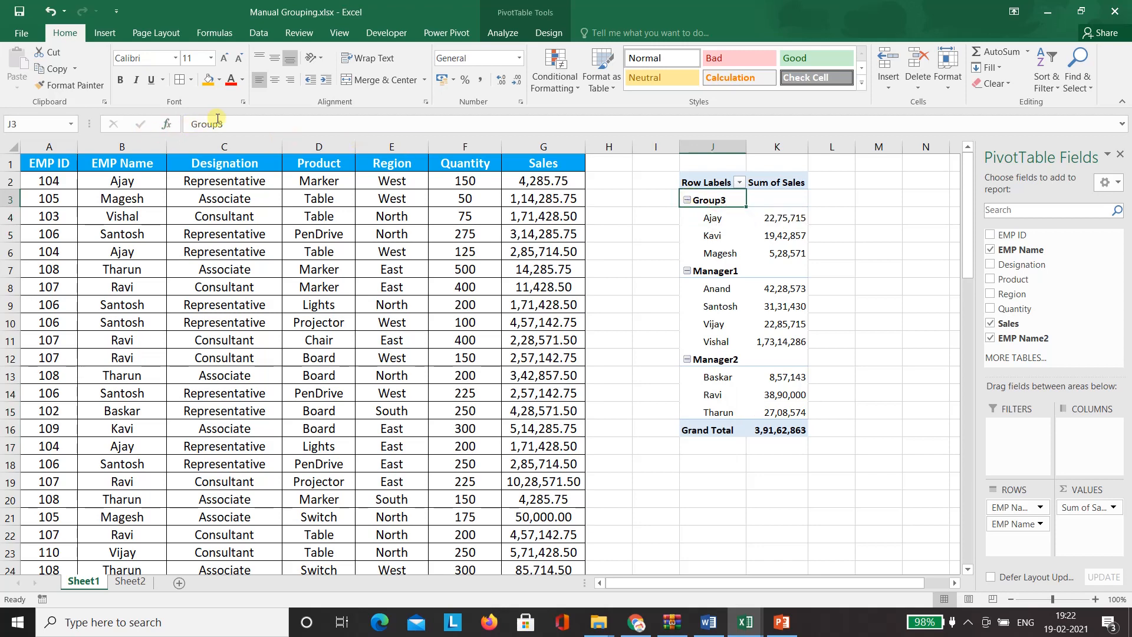
drag(218, 124, 154, 124)
text(Ma)
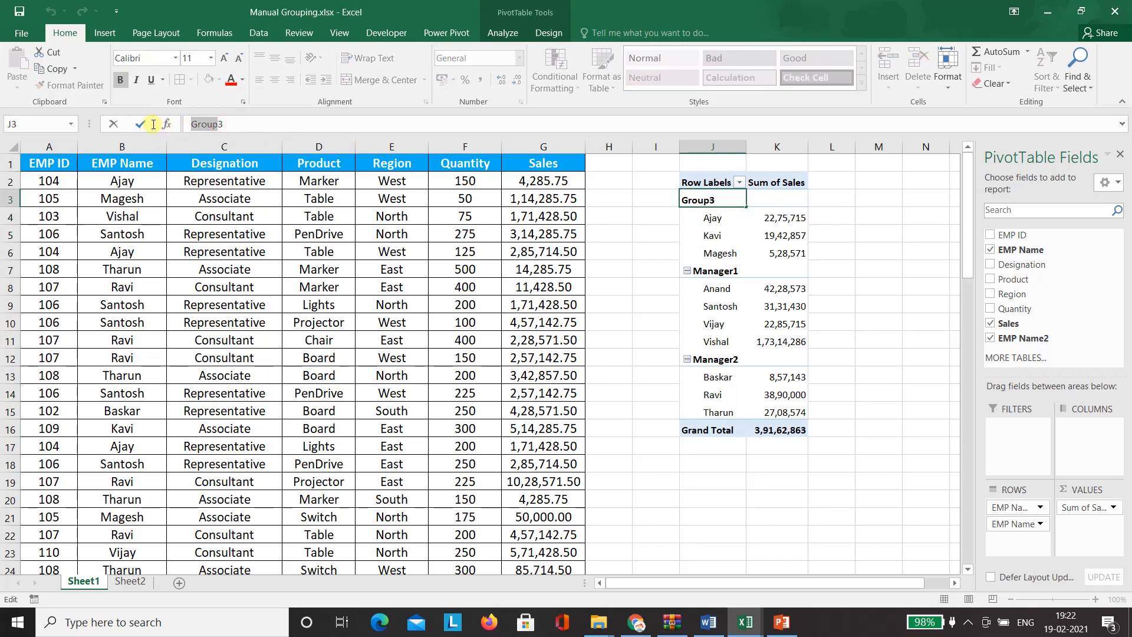
text(nager3)
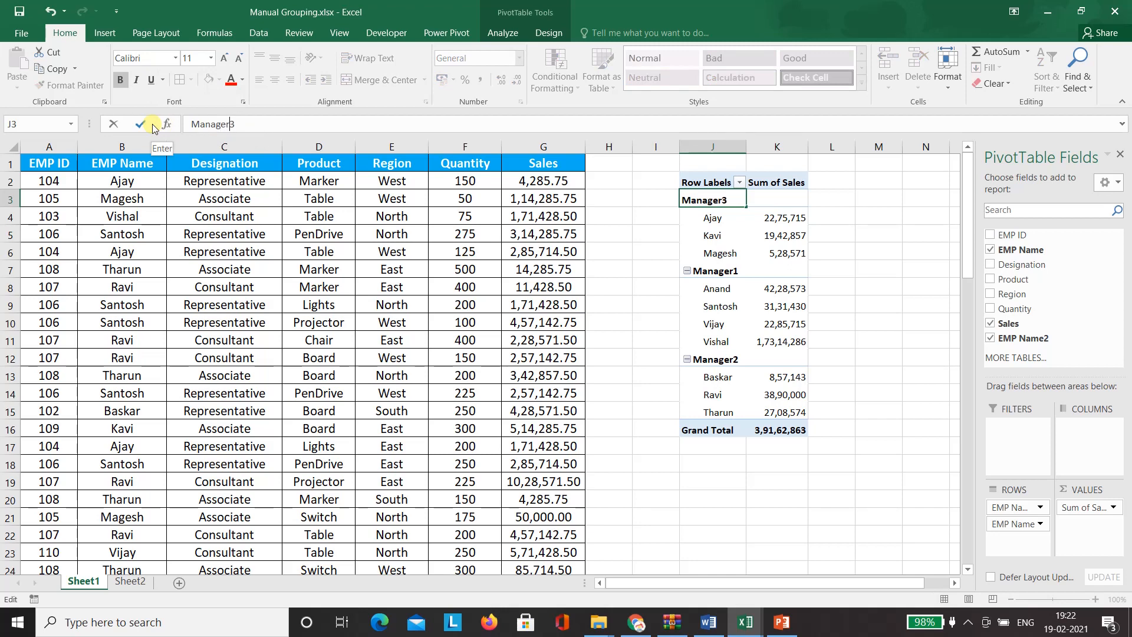
key(Return)
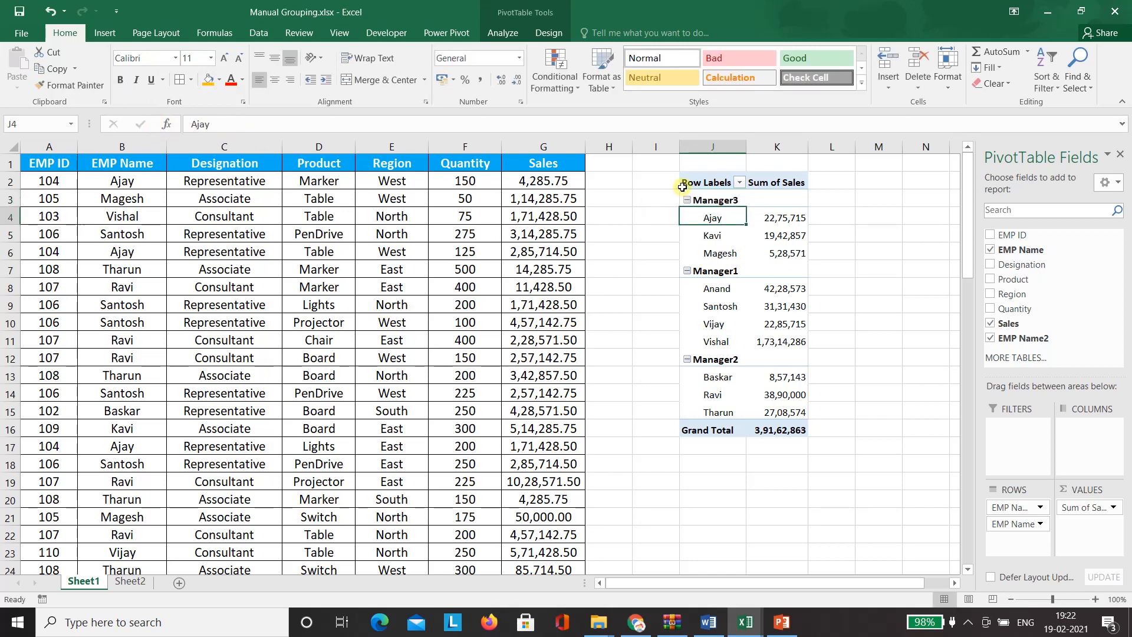
- Rename the Manager1 group to Ramesh and the Manager2 group to Suresh
click(668, 240)
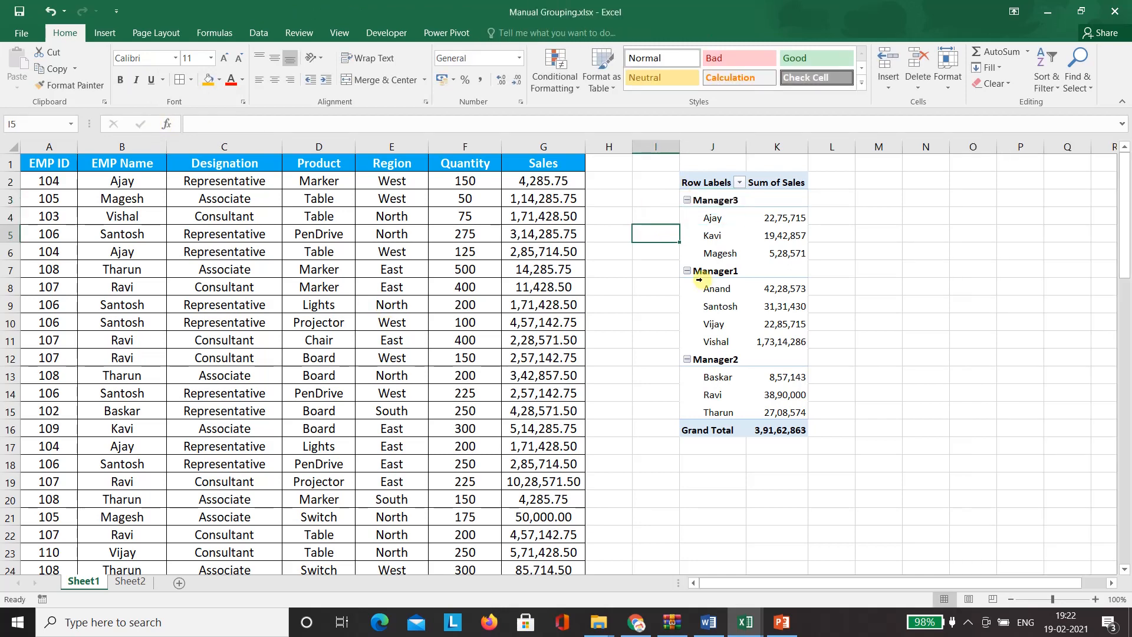
click(699, 276)
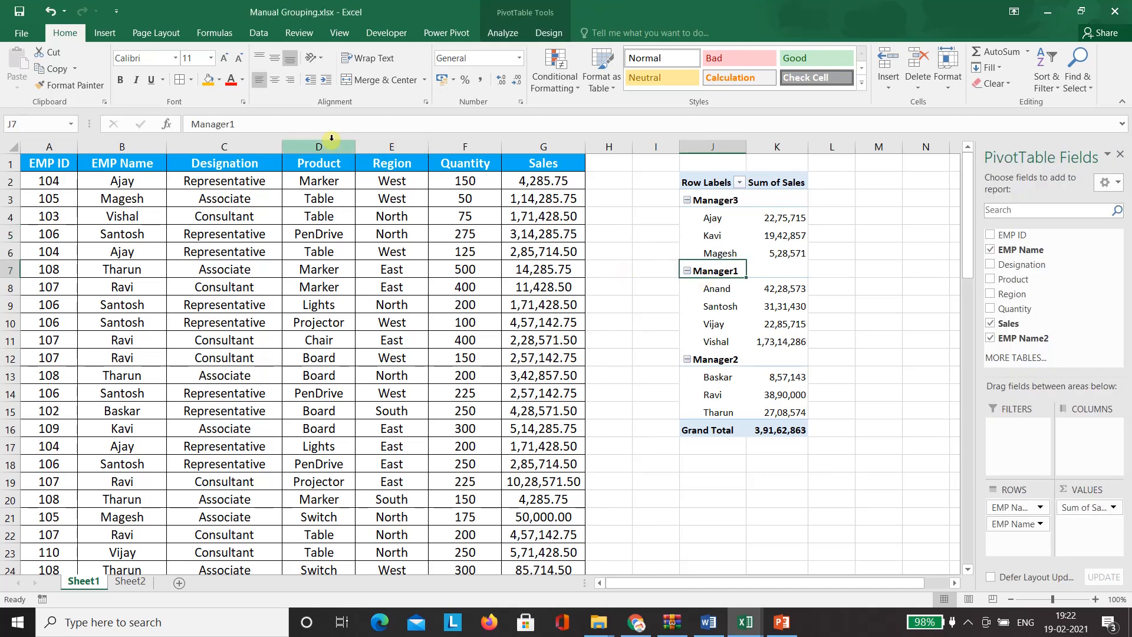
drag(320, 125, 193, 118)
text(Ravi)
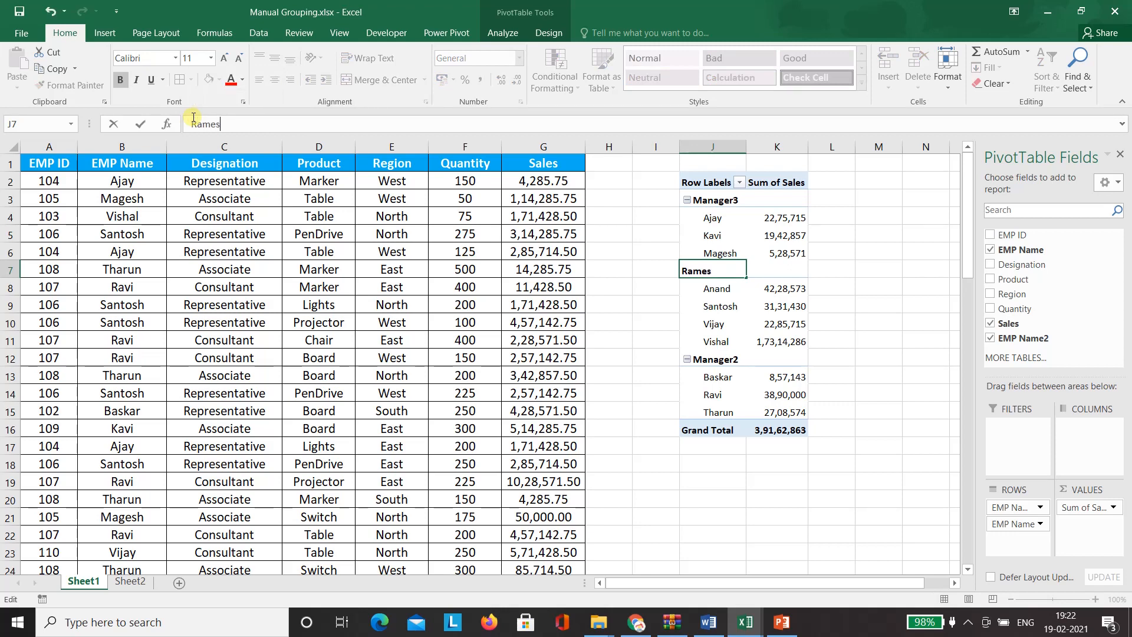
key(Return)
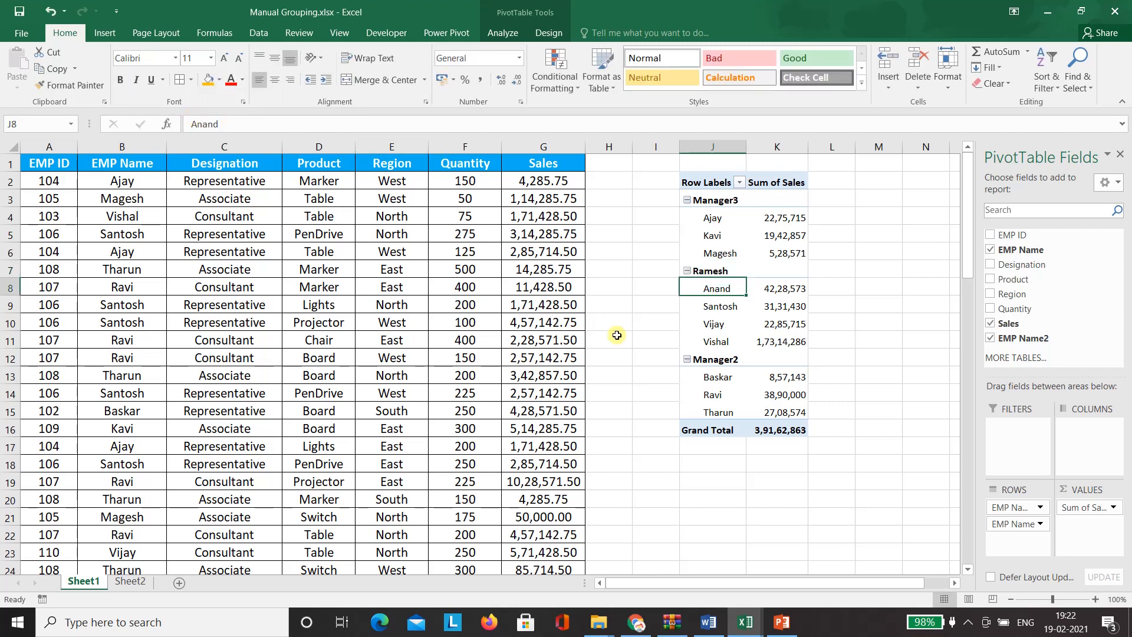
click(728, 361)
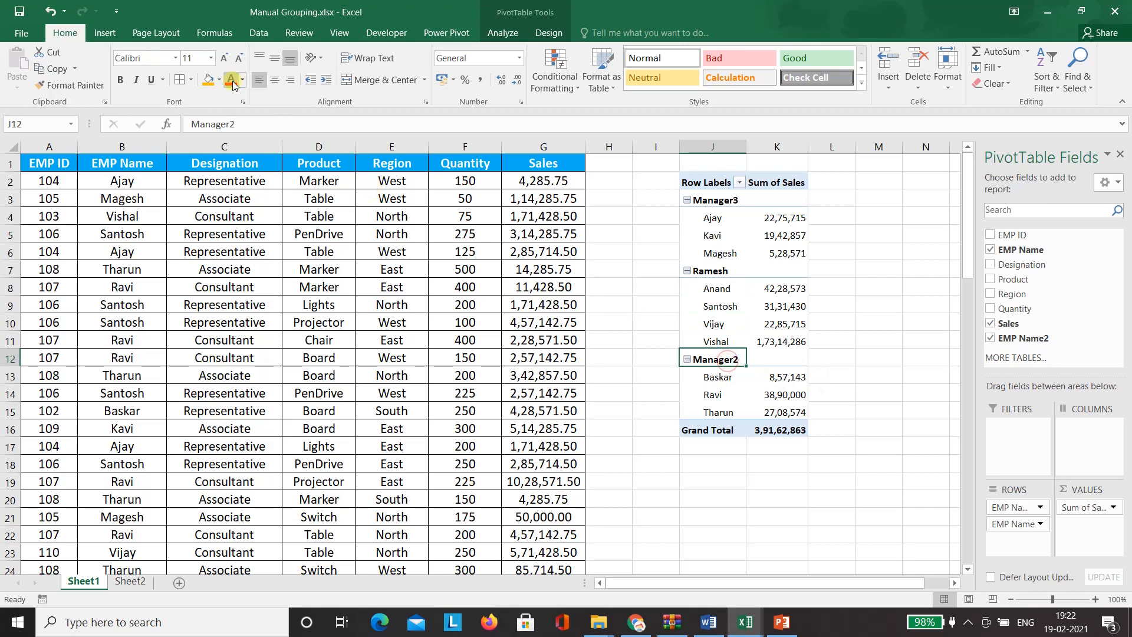
double_click(259, 121)
text(Santosh)
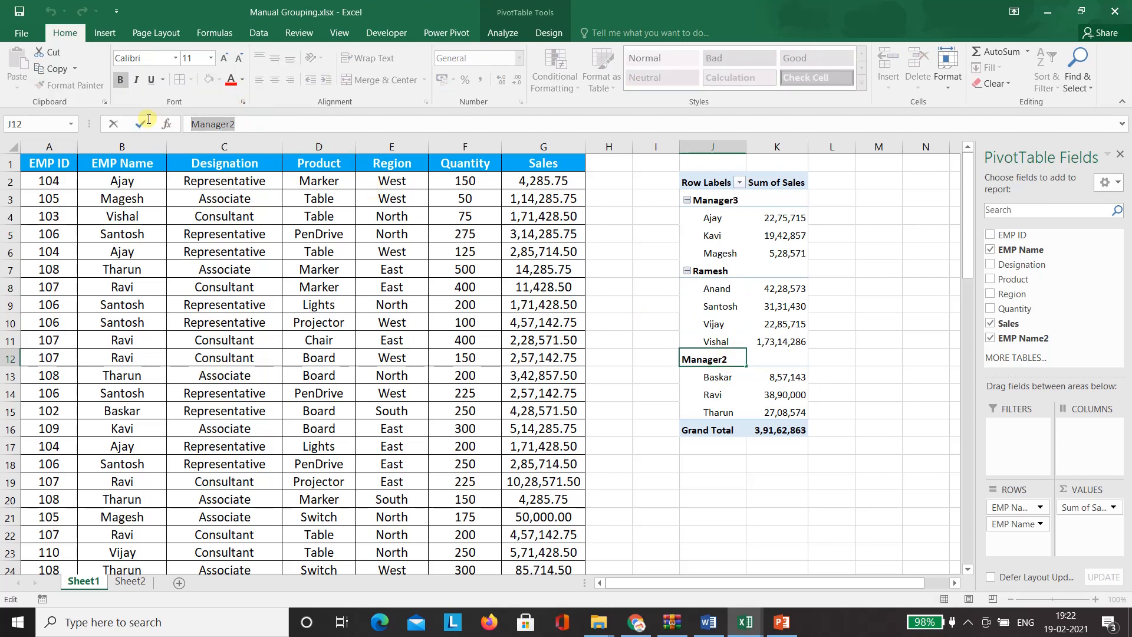
text(uresh)
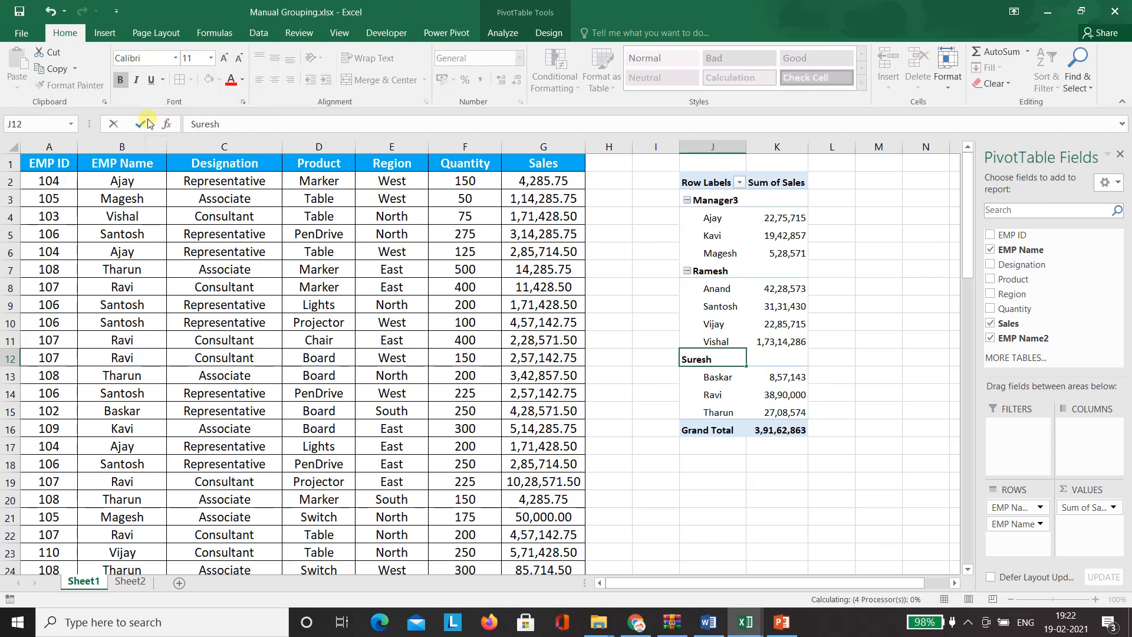
key(Return)
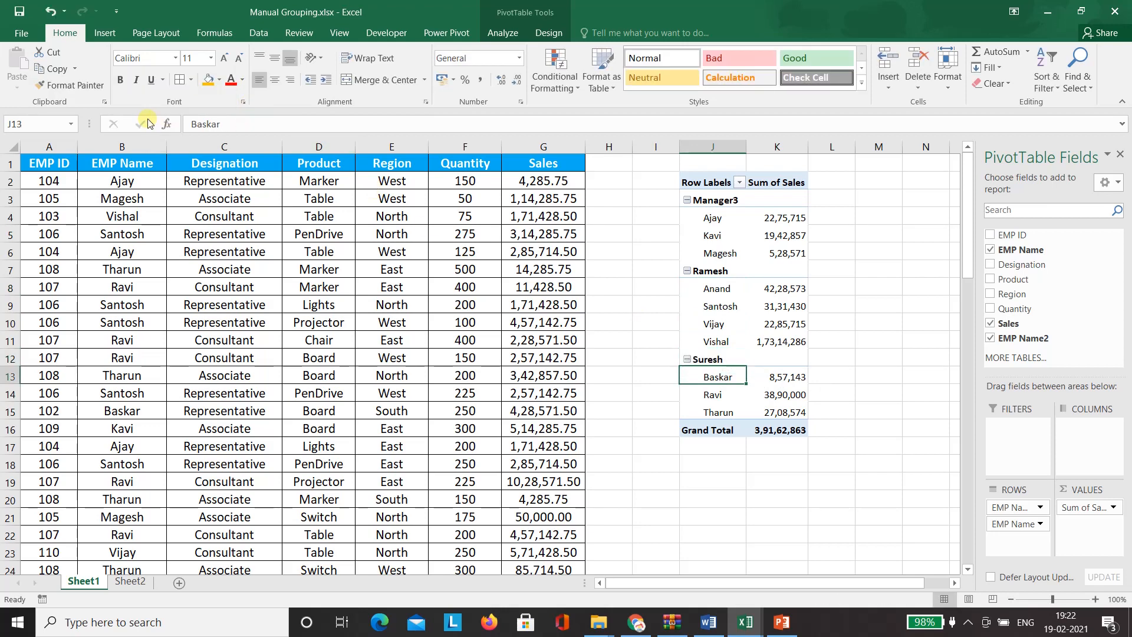
- Rename the Manager3 group to Manoj
click(717, 200)
drag(298, 125, 216, 123)
key(BackSpace)
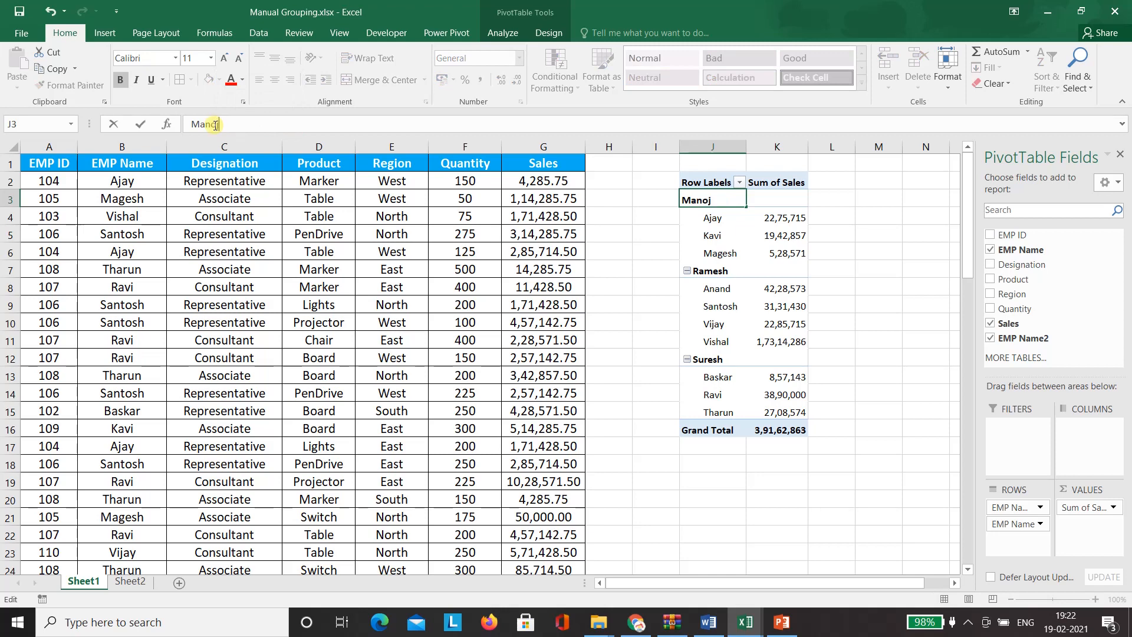
click(776, 236)
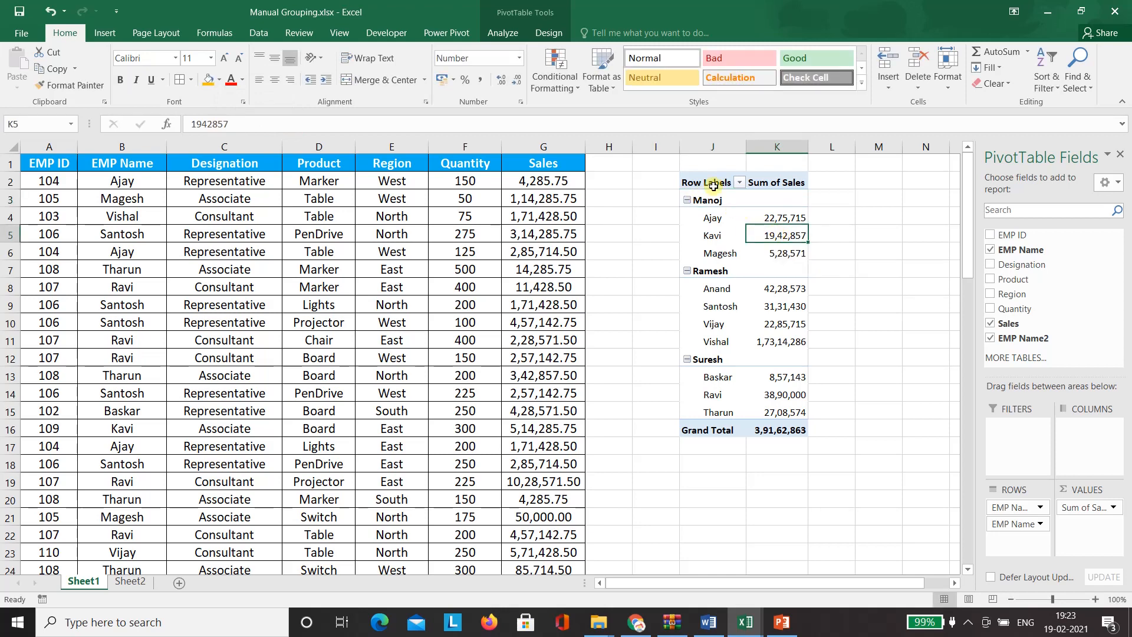
- Switch the pivot's report layout to tabular form
click(545, 31)
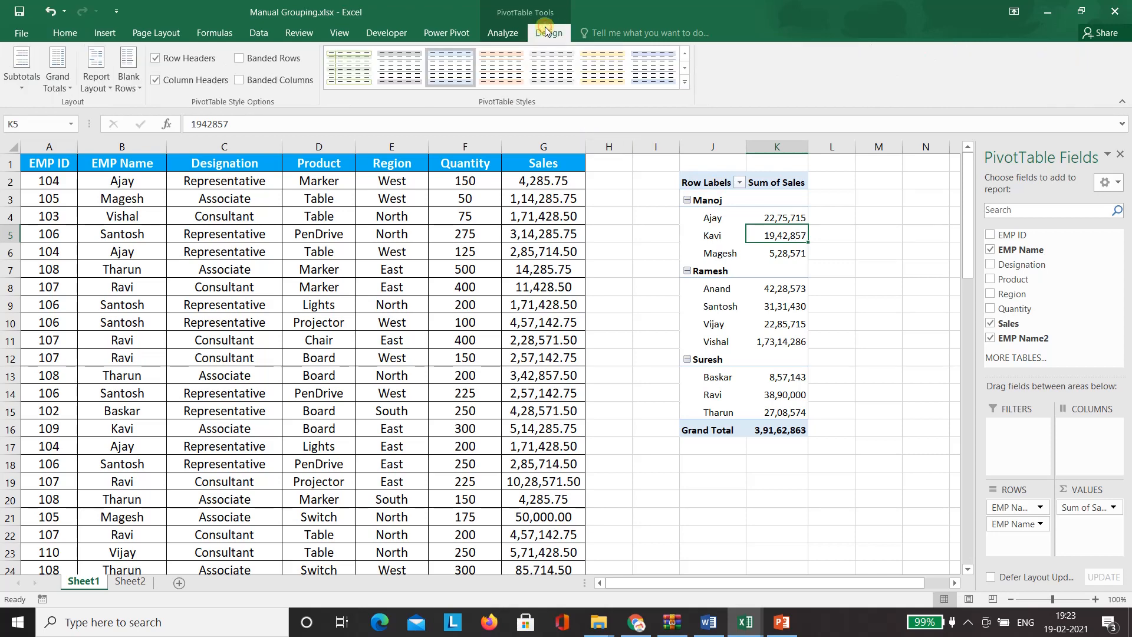
click(96, 82)
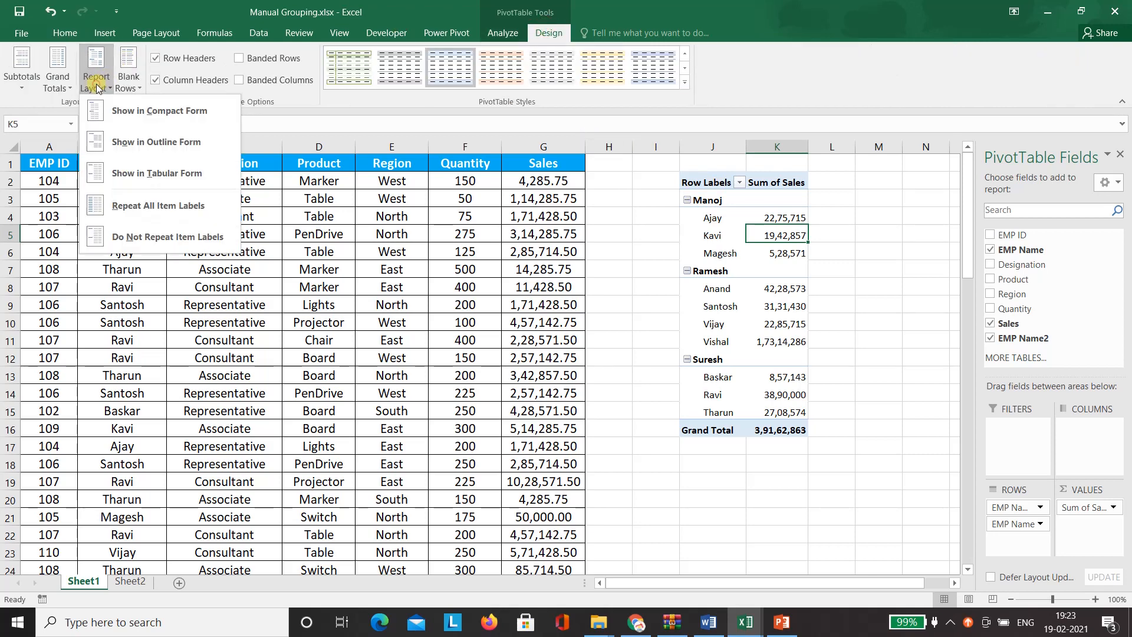
click(157, 174)
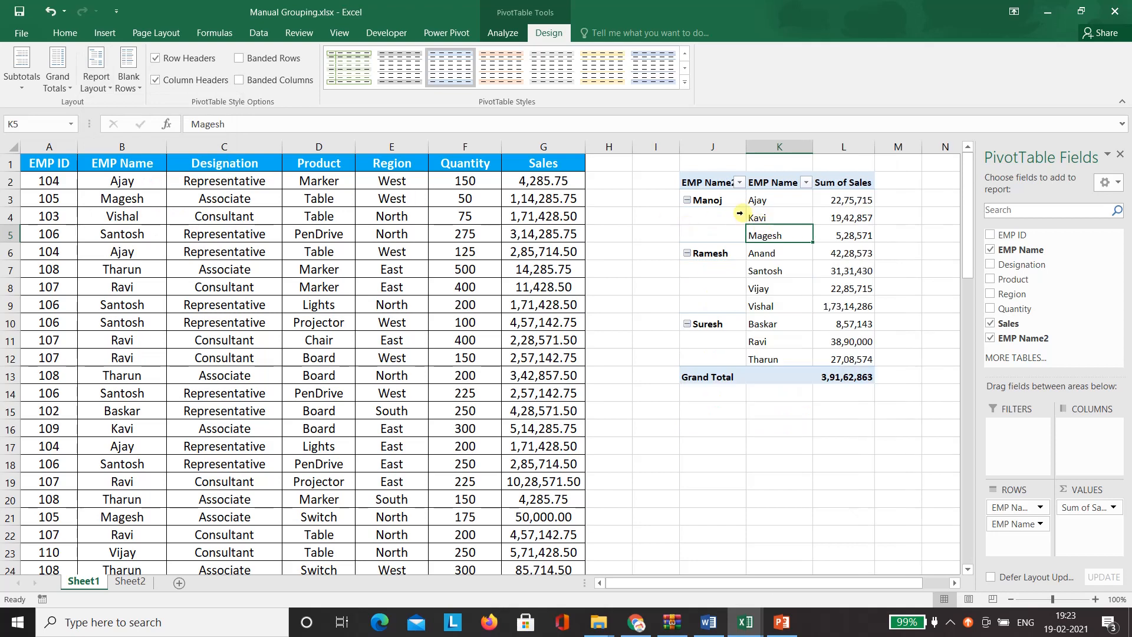
- Rename the pivot headers to Manager Name and Sales, then copy the pivot J2:L13
click(711, 184)
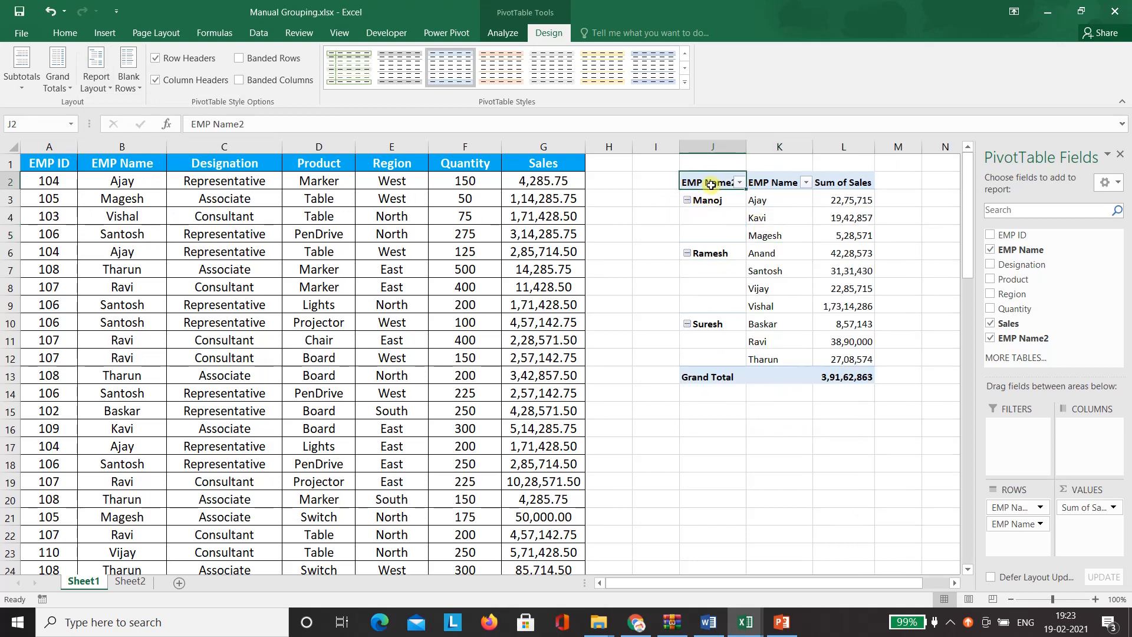
text(Manoj)
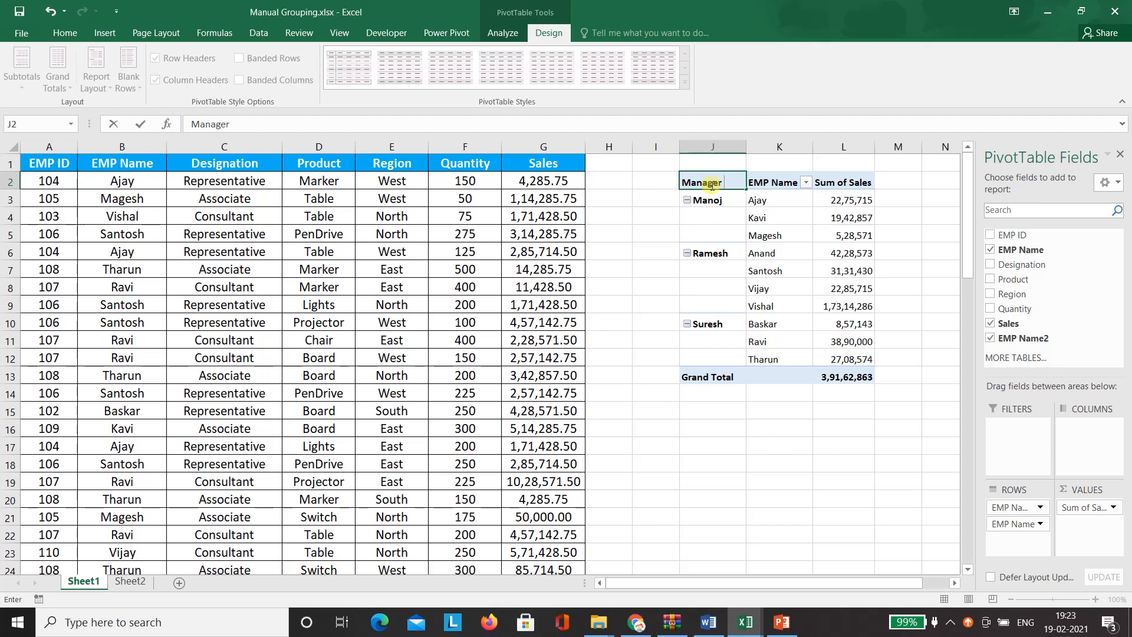
text(er Name)
key(Return)
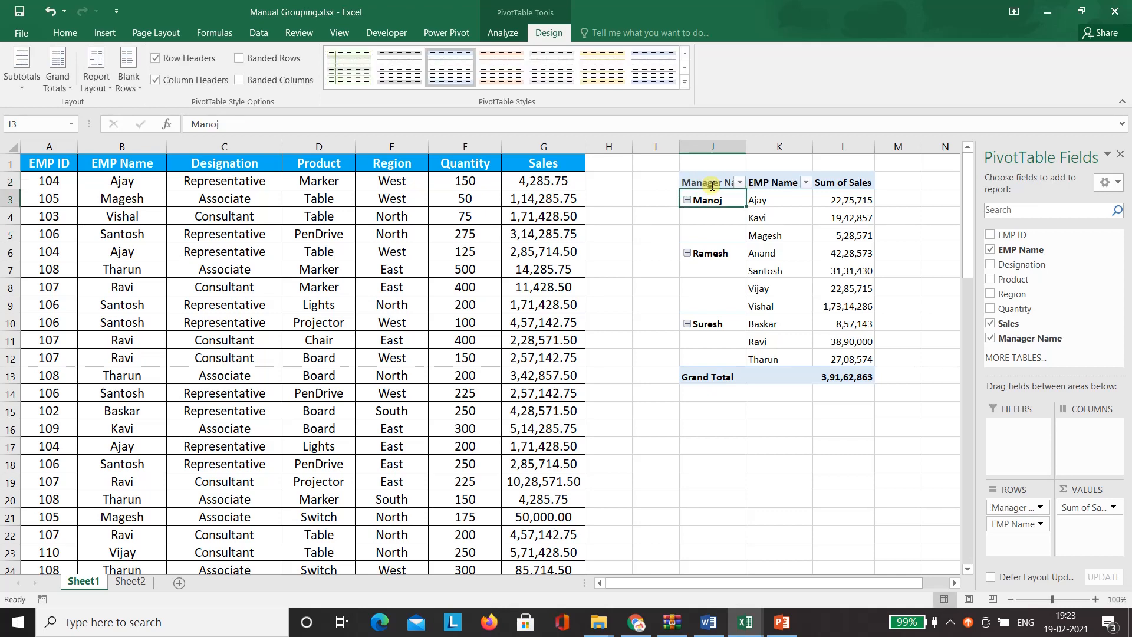
click(782, 181)
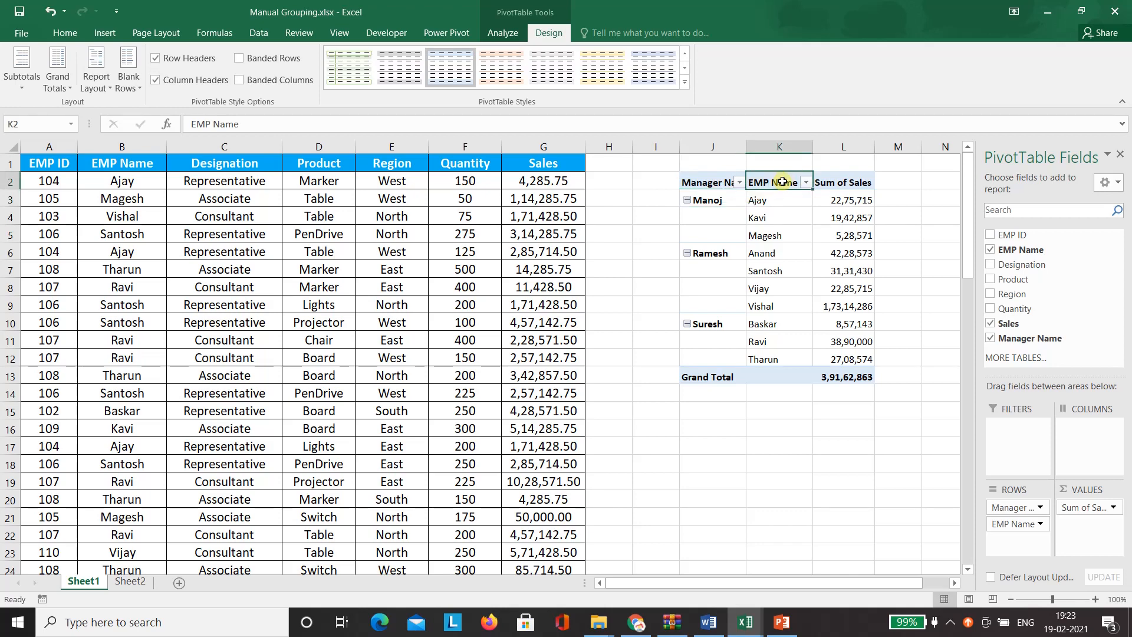
click(849, 185)
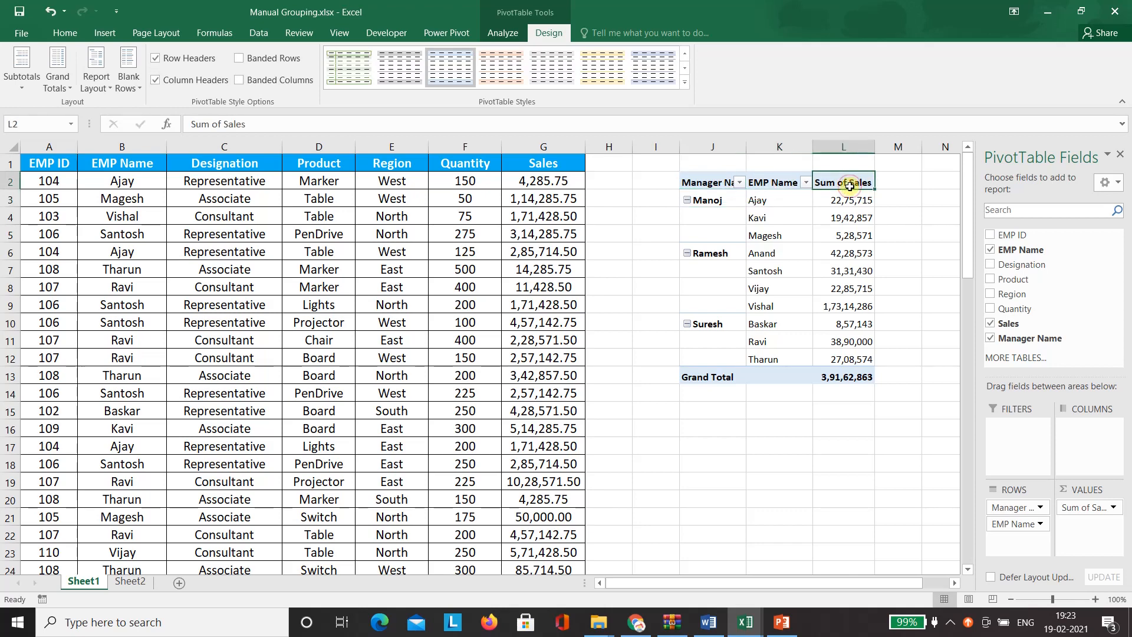
text(Sales)
key(Return)
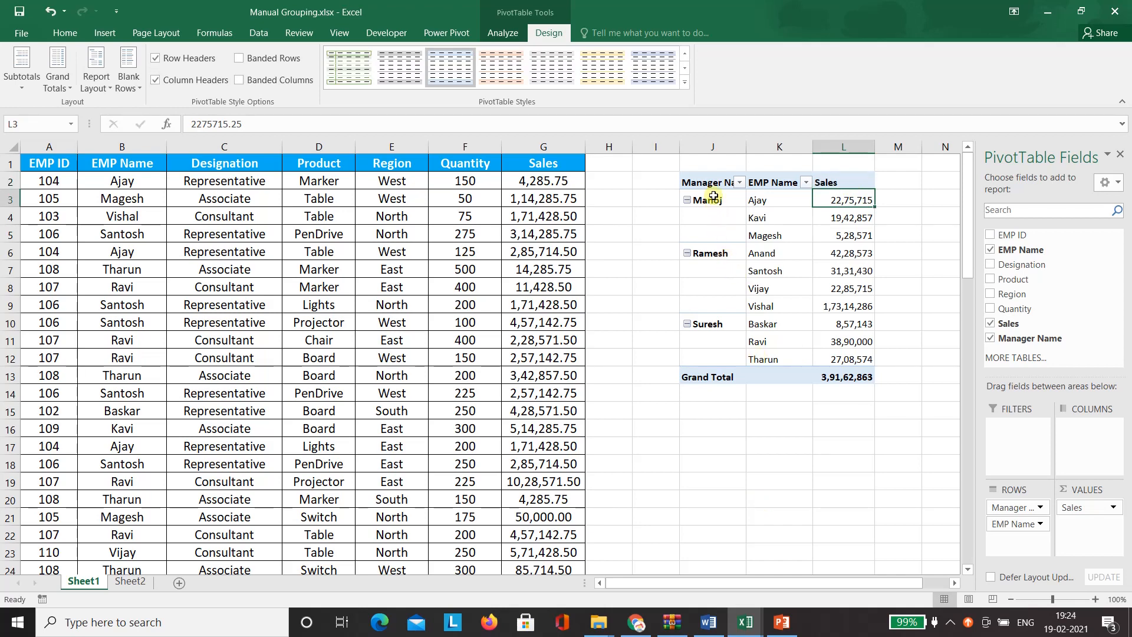
drag(710, 182, 845, 376)
key(ctrl+c)
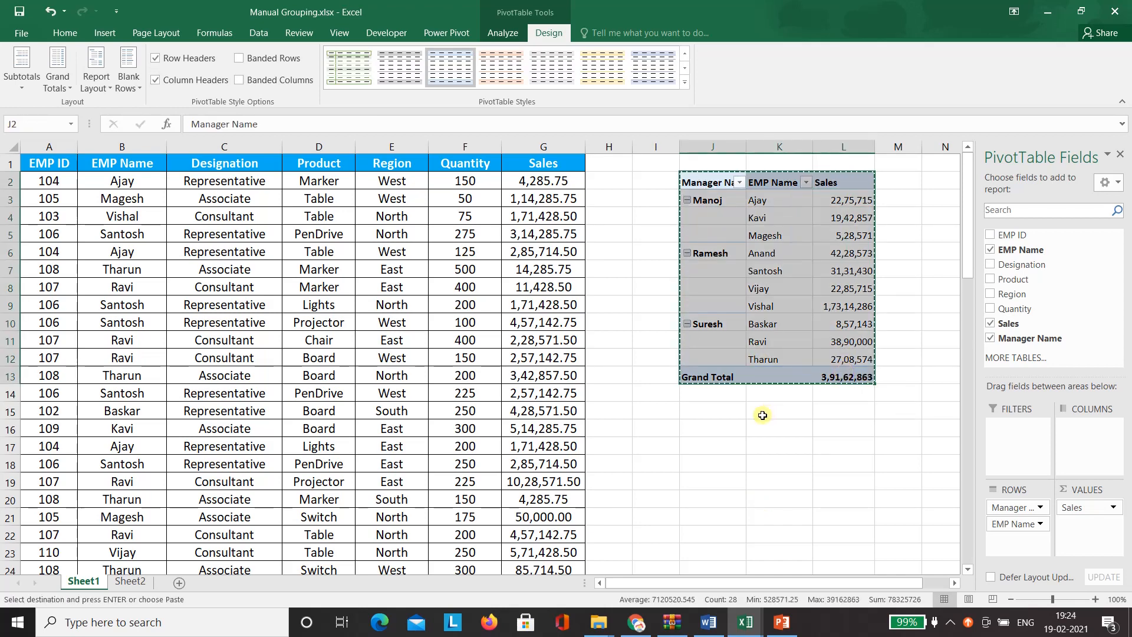
- Paste the pivot copy at J16 and remove EMP Name and Manager Name from its rows
click(705, 431)
key(ctrl+v)
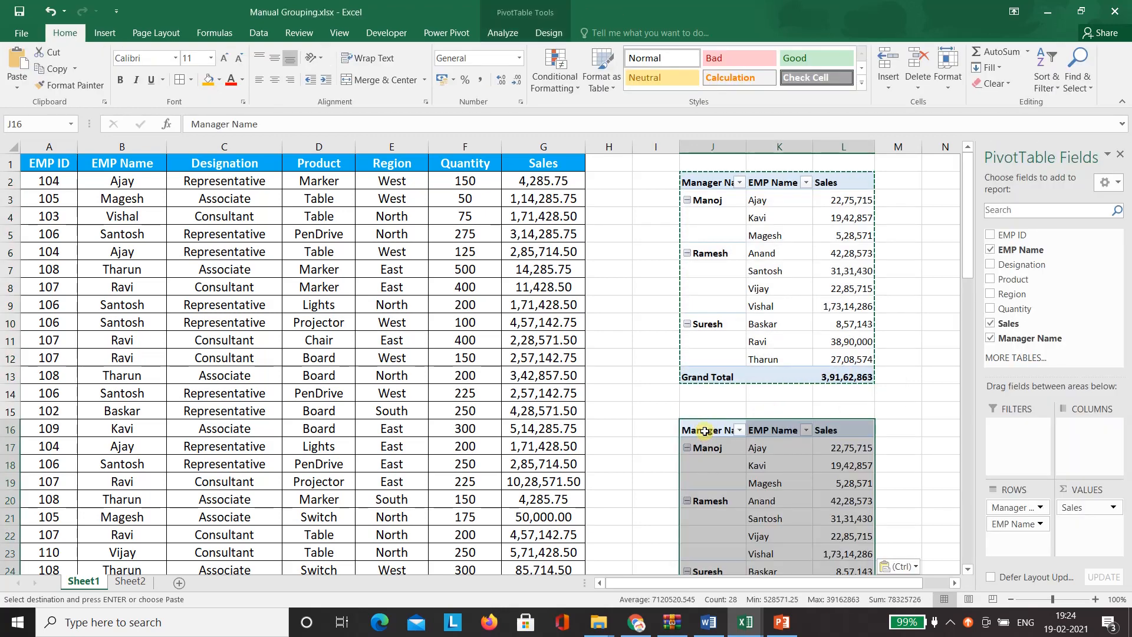
click(843, 483)
drag(1014, 525, 1020, 313)
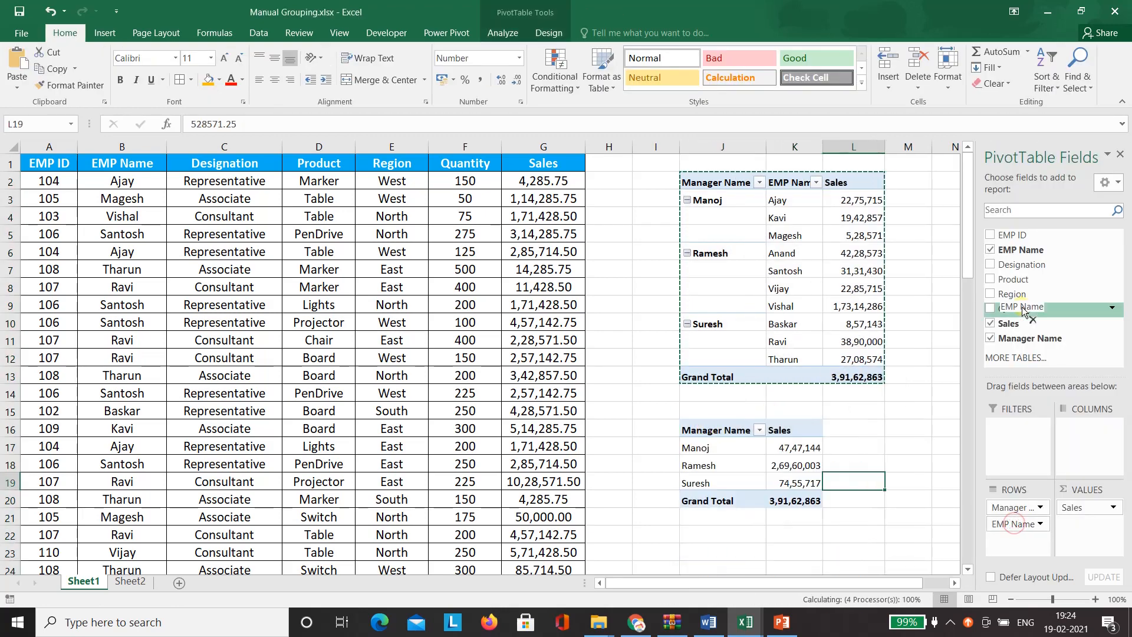
mouse_move(1010, 511)
mouse_down()
mouse_move(1027, 295)
mouse_move(1015, 529)
mouse_up()
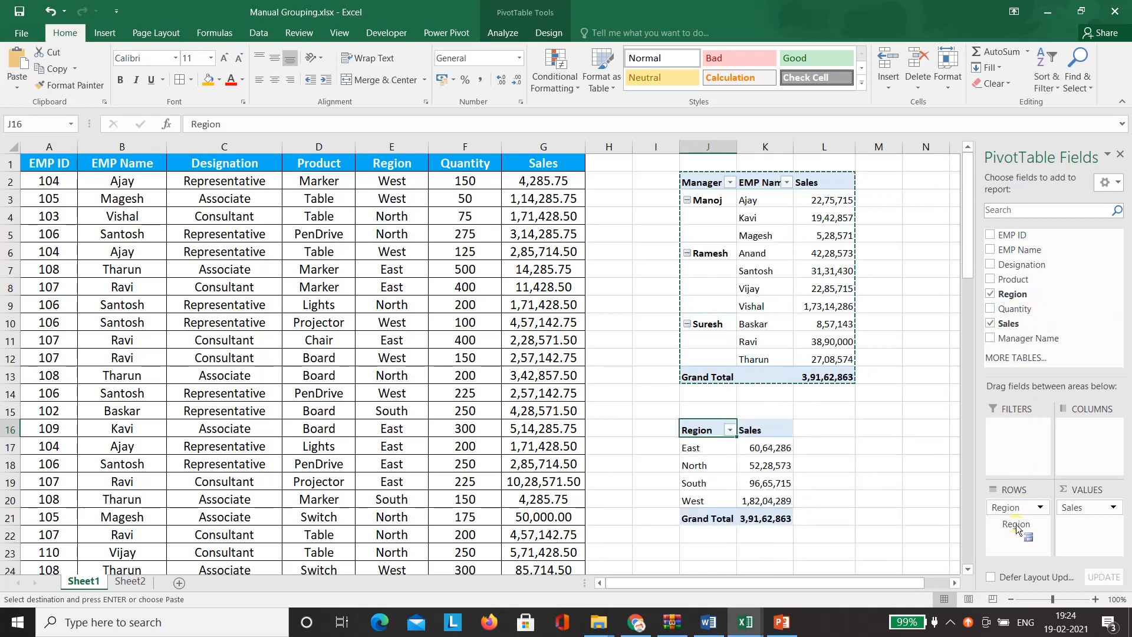
click(705, 405)
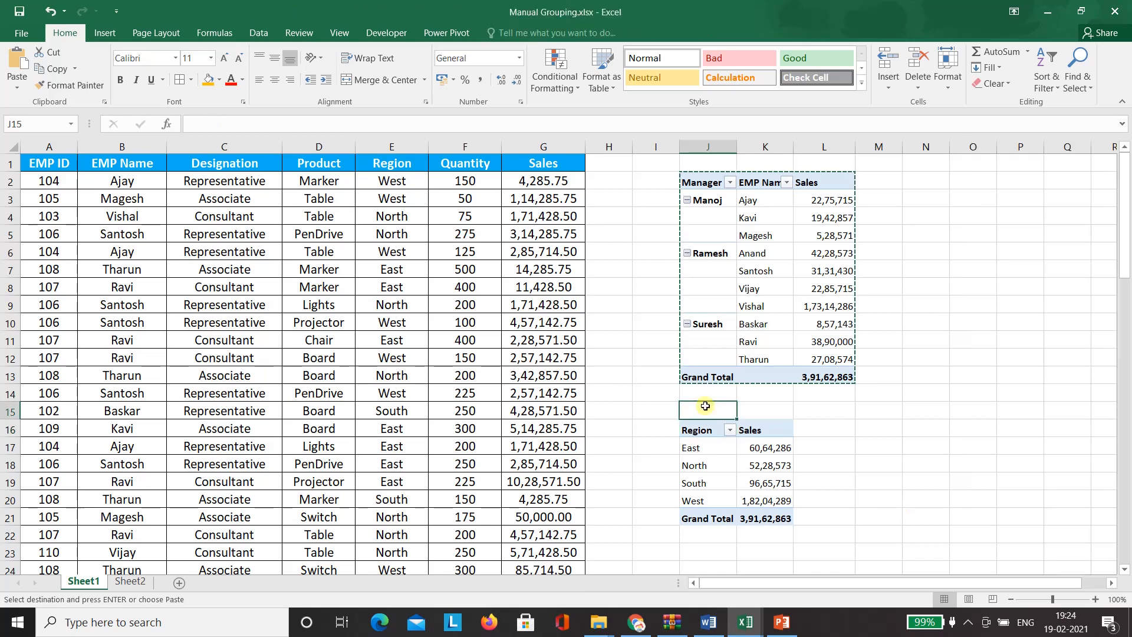
- Group East and West in the Region pivot and name the group Manager1
click(706, 449)
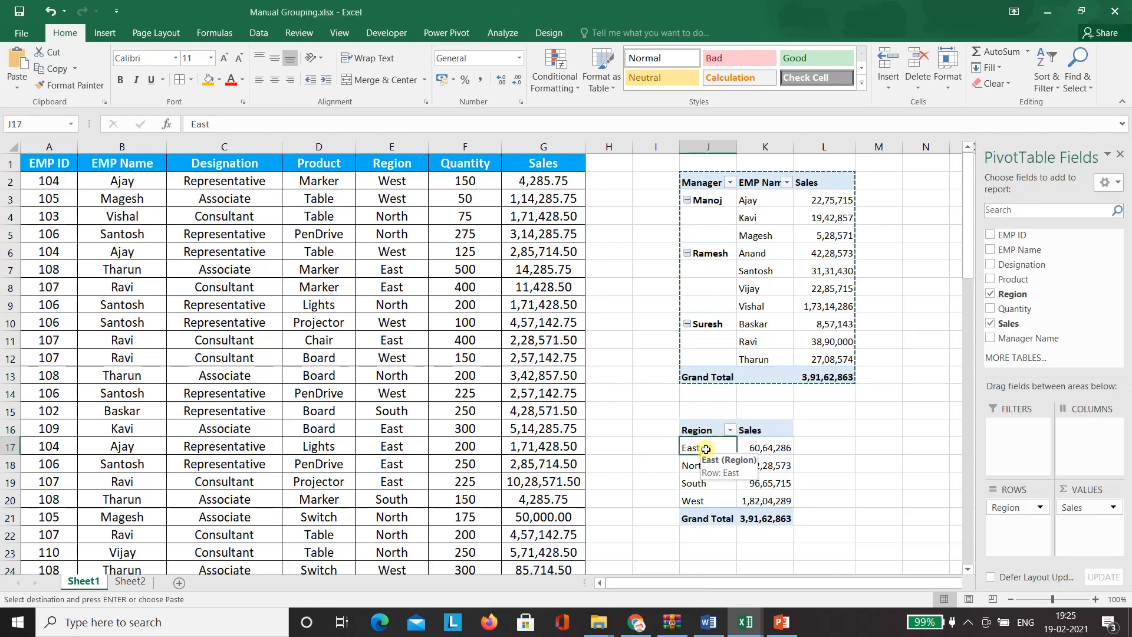
ctrl+click(706, 502)
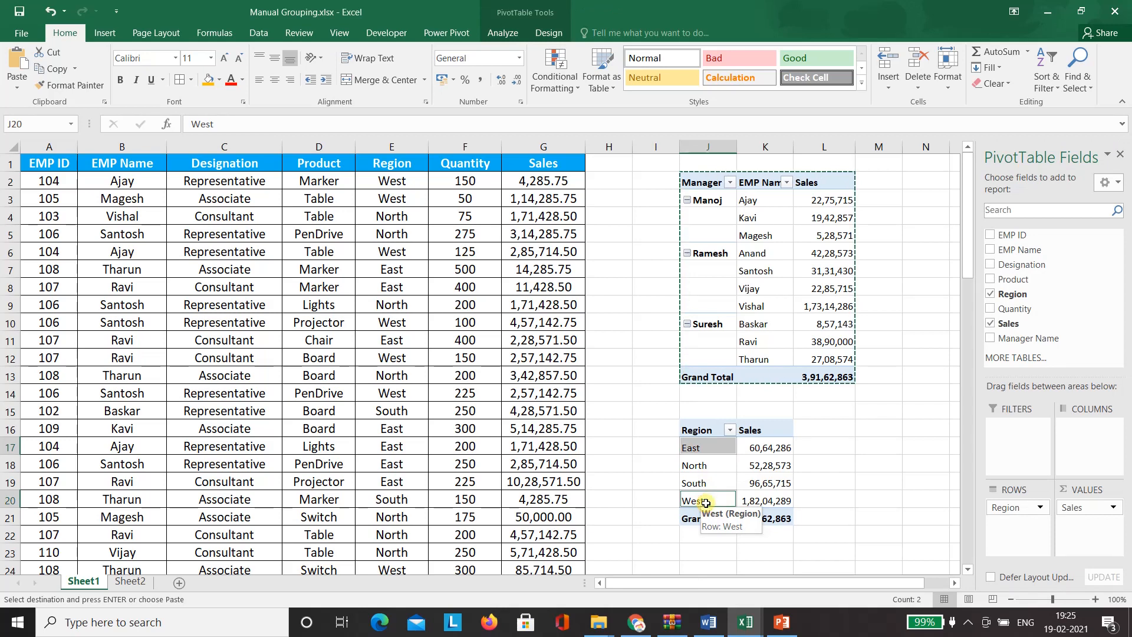
right_click(706, 502)
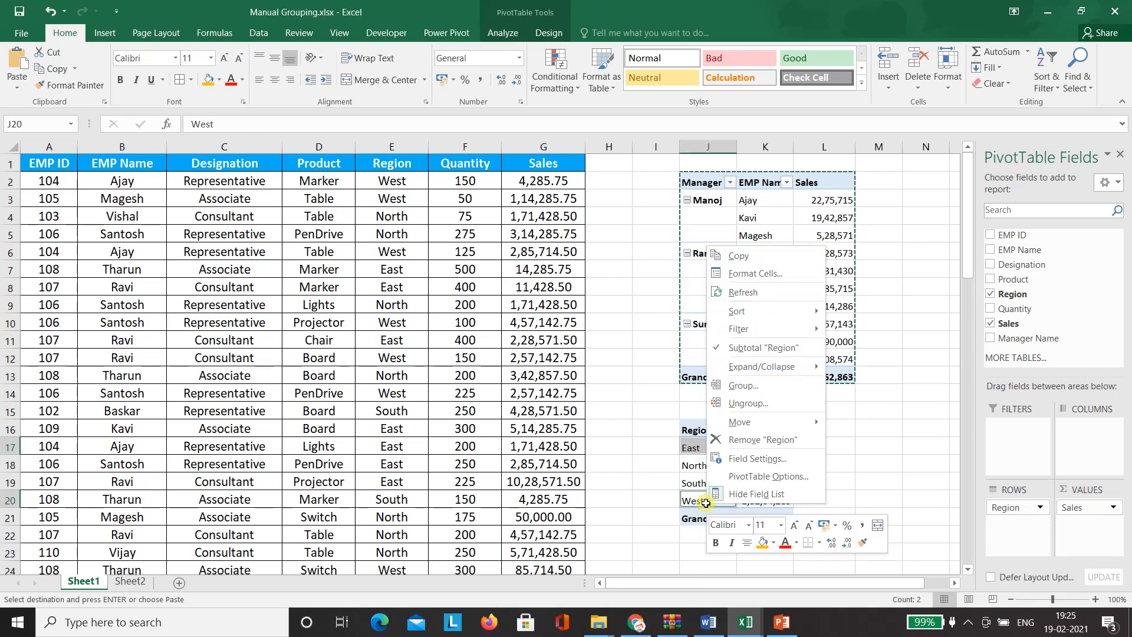
click(749, 385)
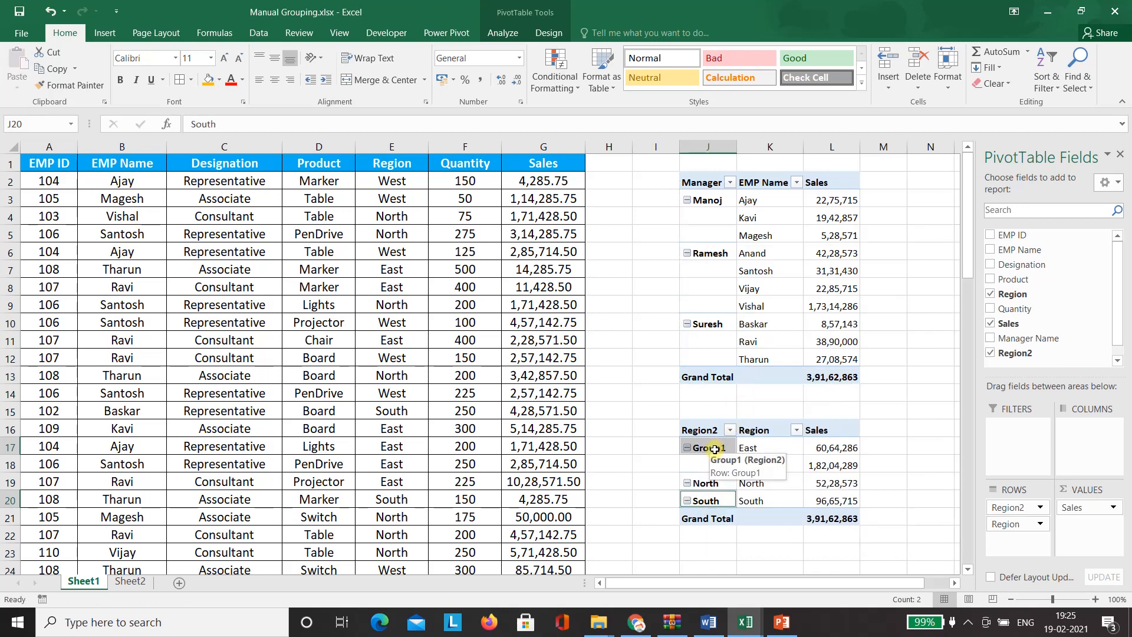
click(715, 449)
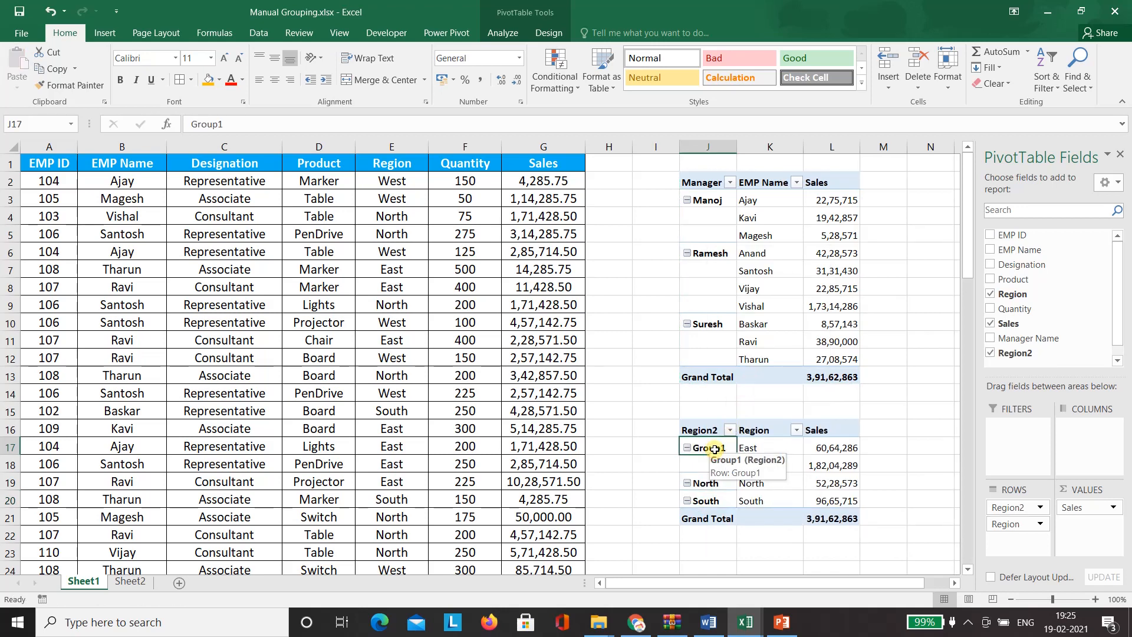
text(Manager1)
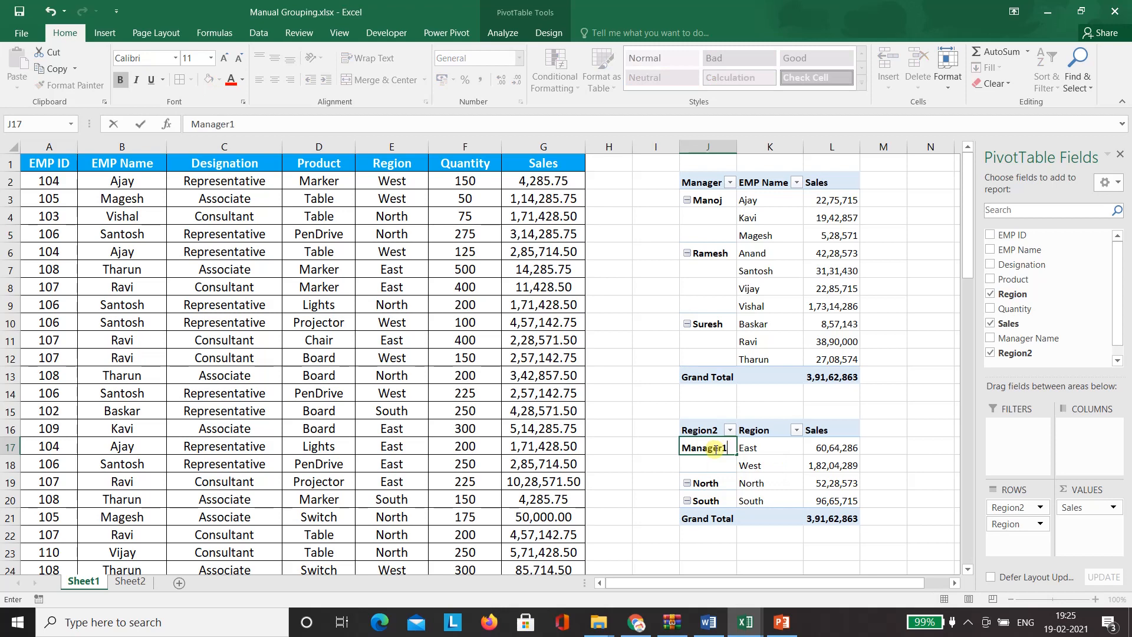
key(Return)
click(763, 551)
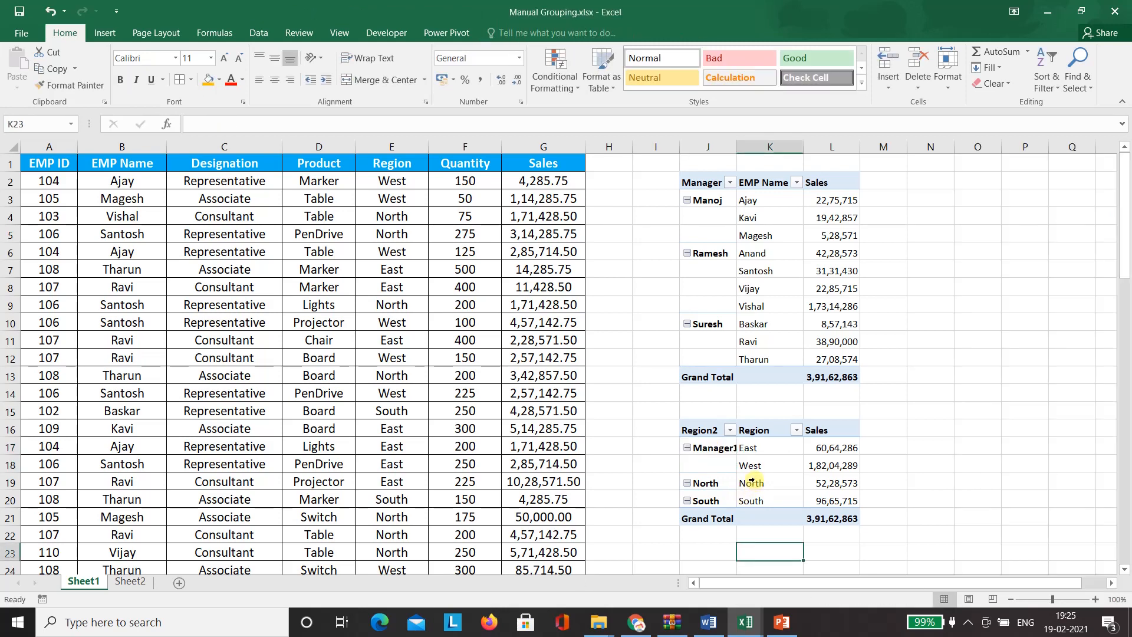
- Group North and South and name the group Manager2
click(768, 483)
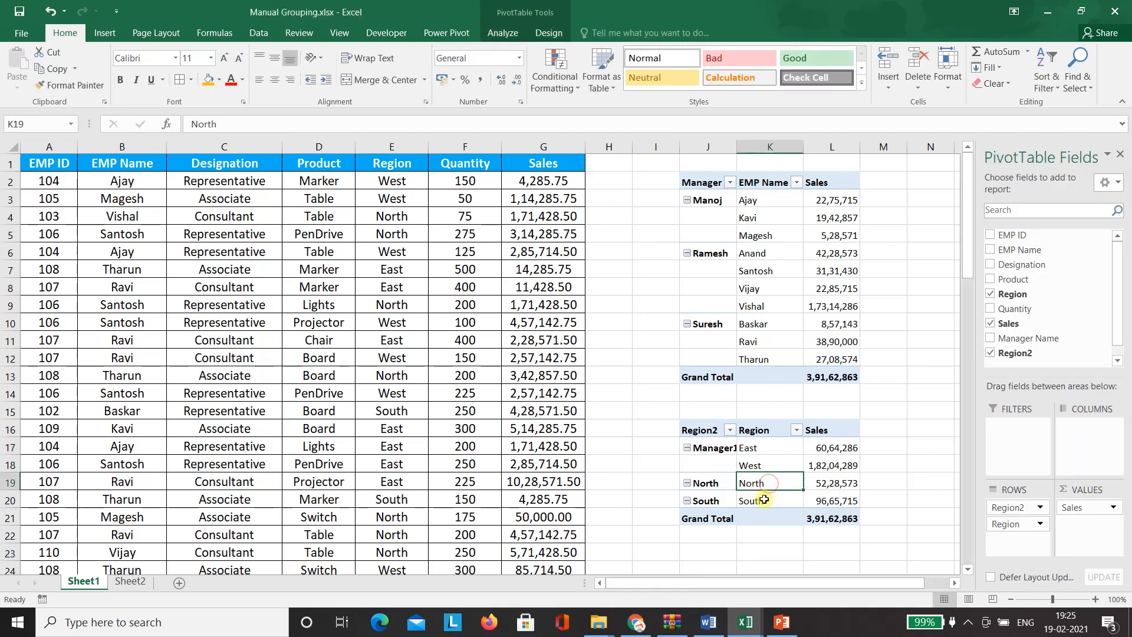
shift+click(764, 499)
right_click(766, 500)
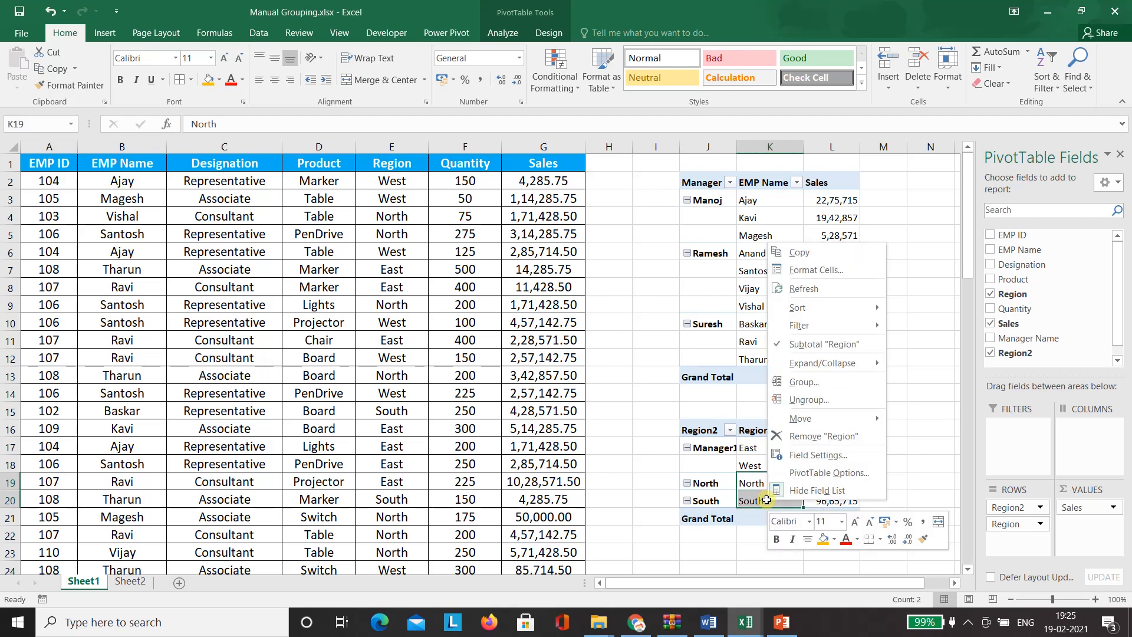
click(823, 382)
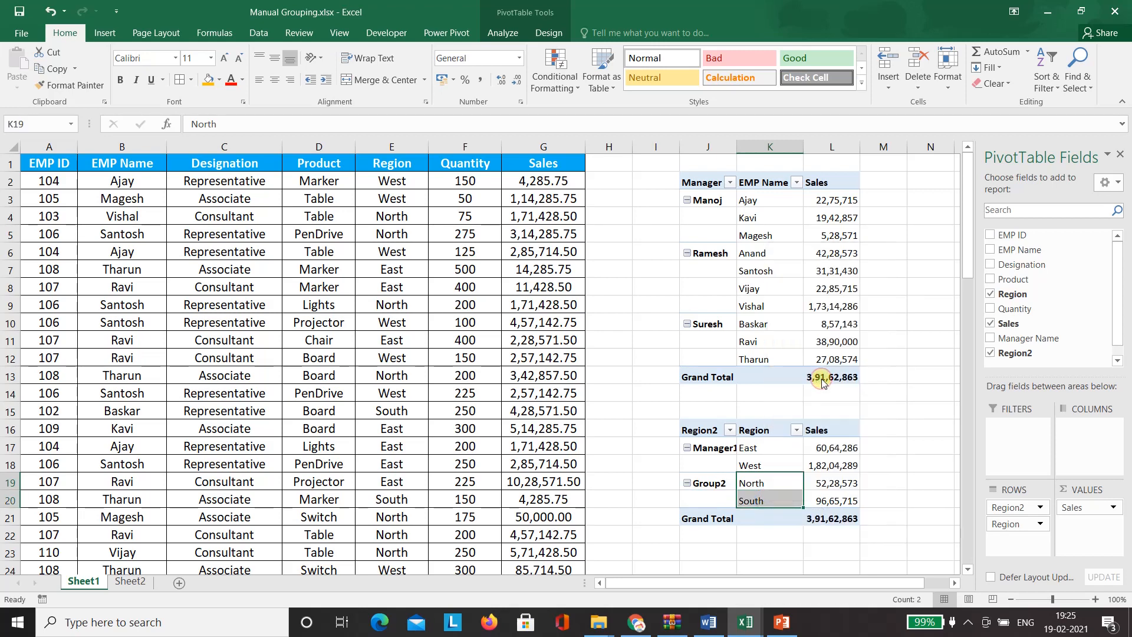
click(710, 485)
text(Manager1)
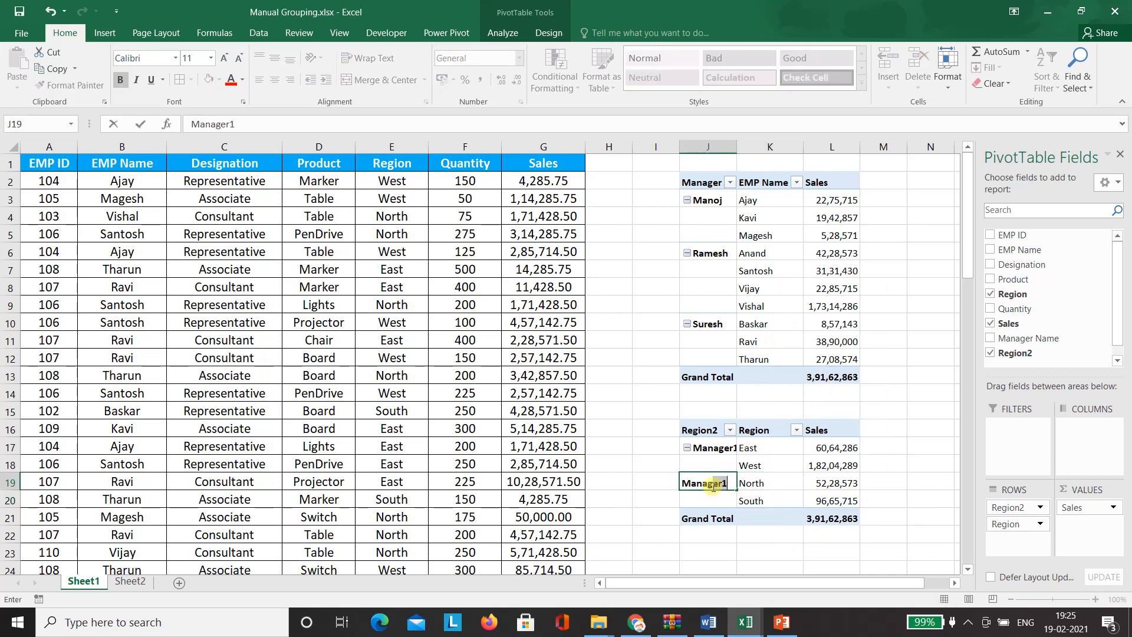
key(Return)
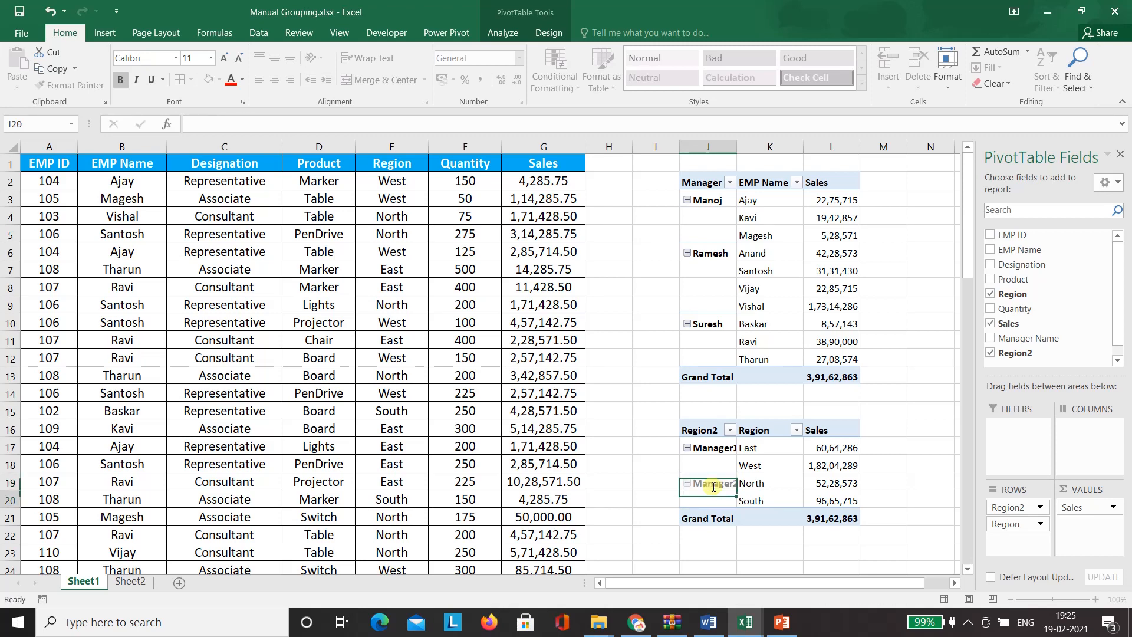
- Rename the Region2 field to Manage, autofit column J, and switch to Sheet2
key(Left)
click(709, 429)
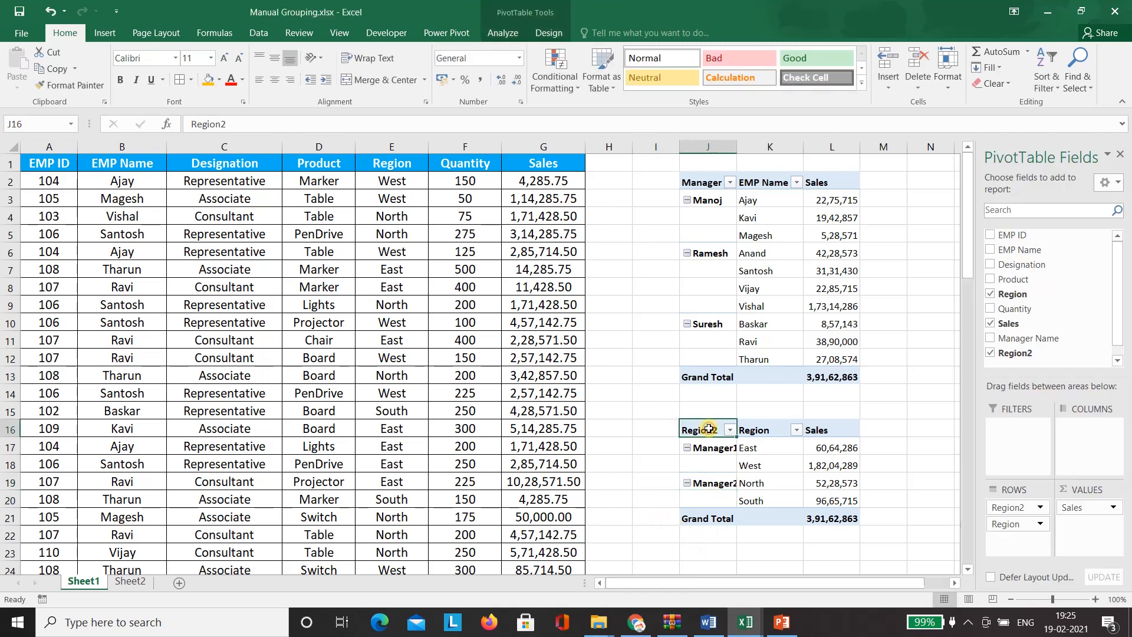
text(Manage)
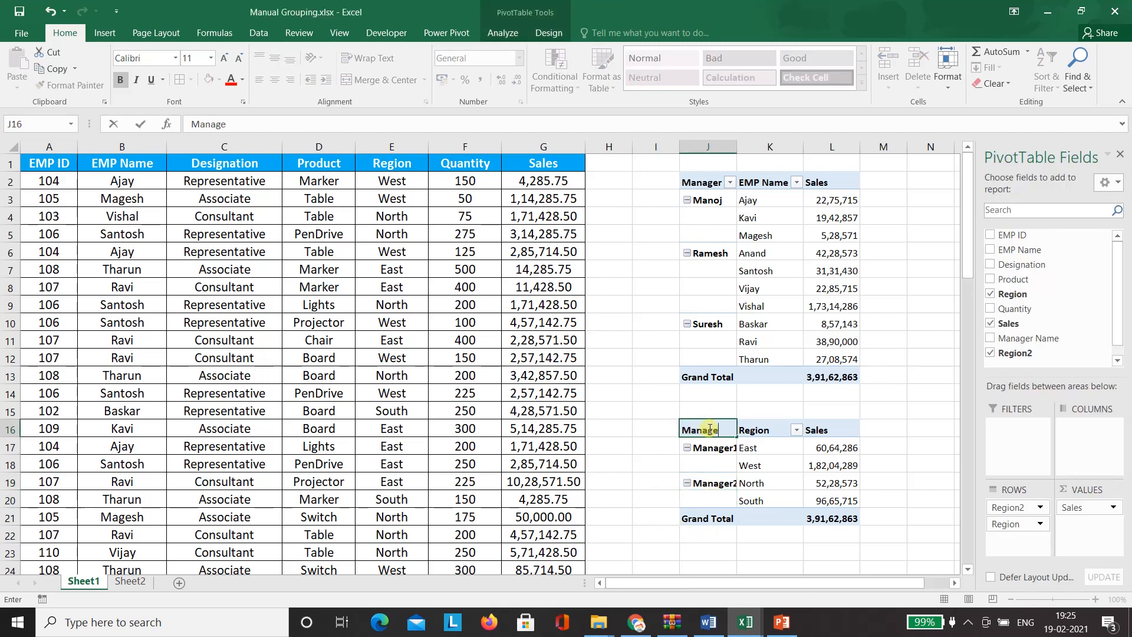
key(Return)
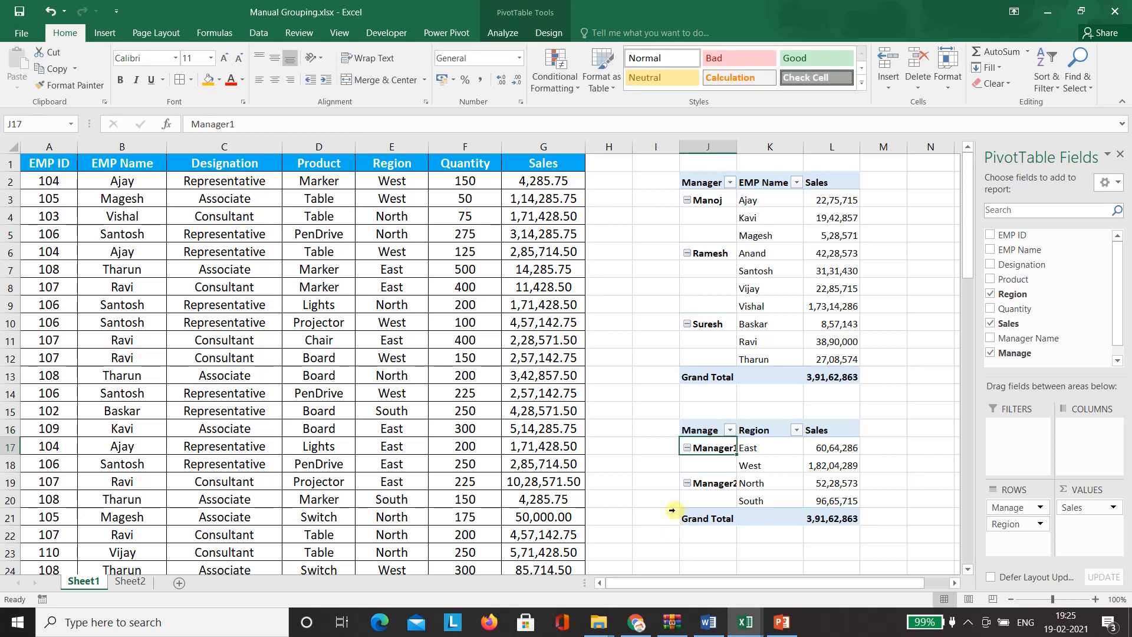
click(659, 498)
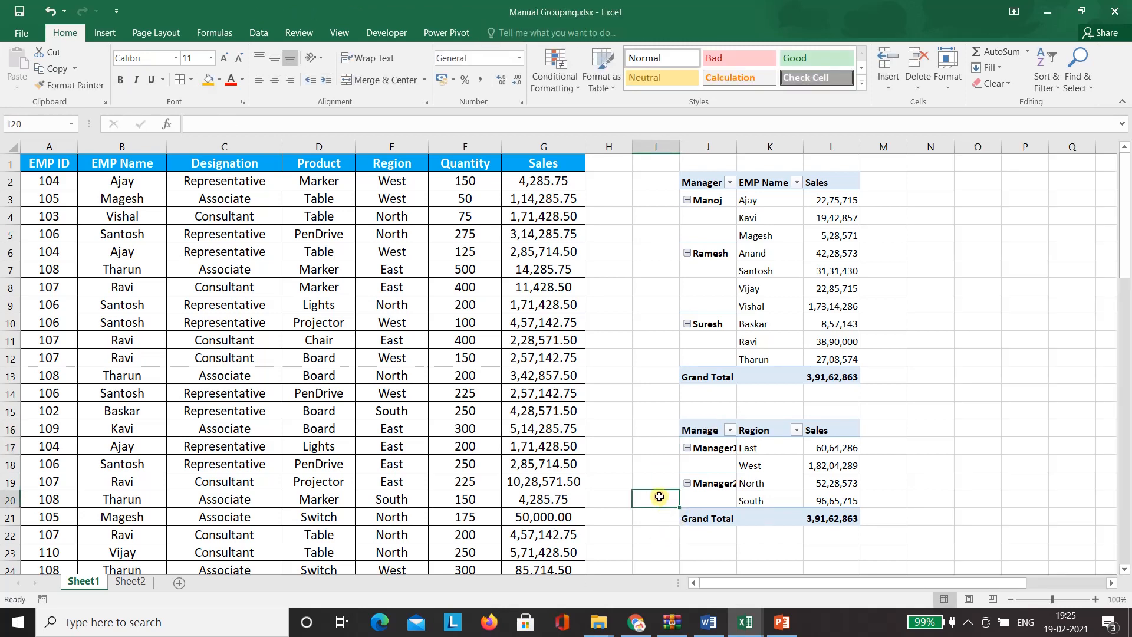
double_click(734, 148)
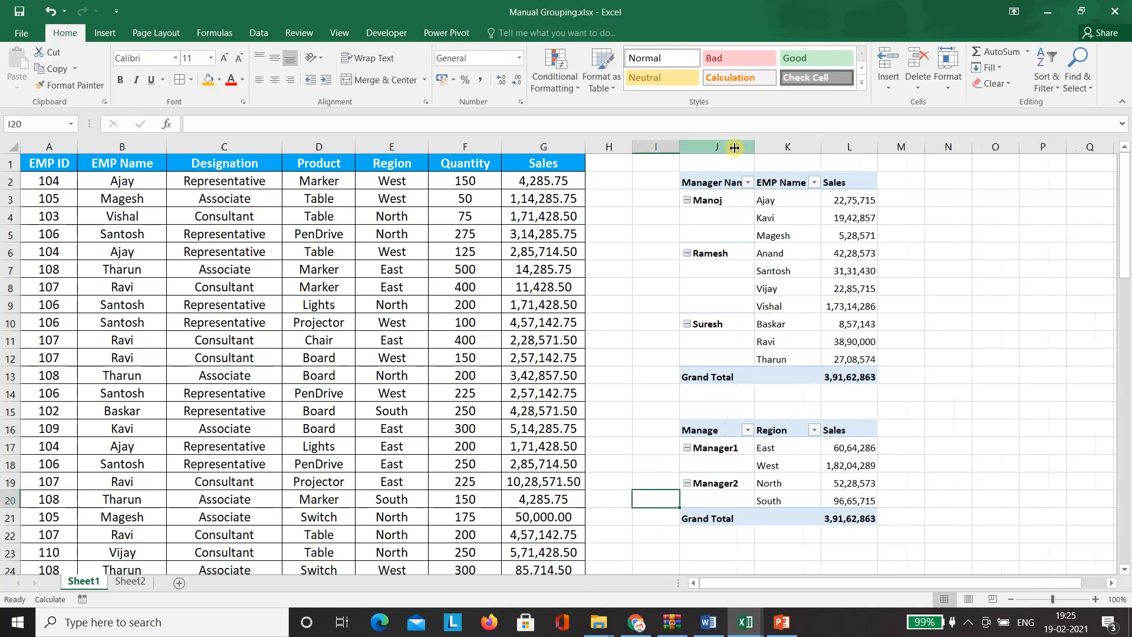
click(639, 410)
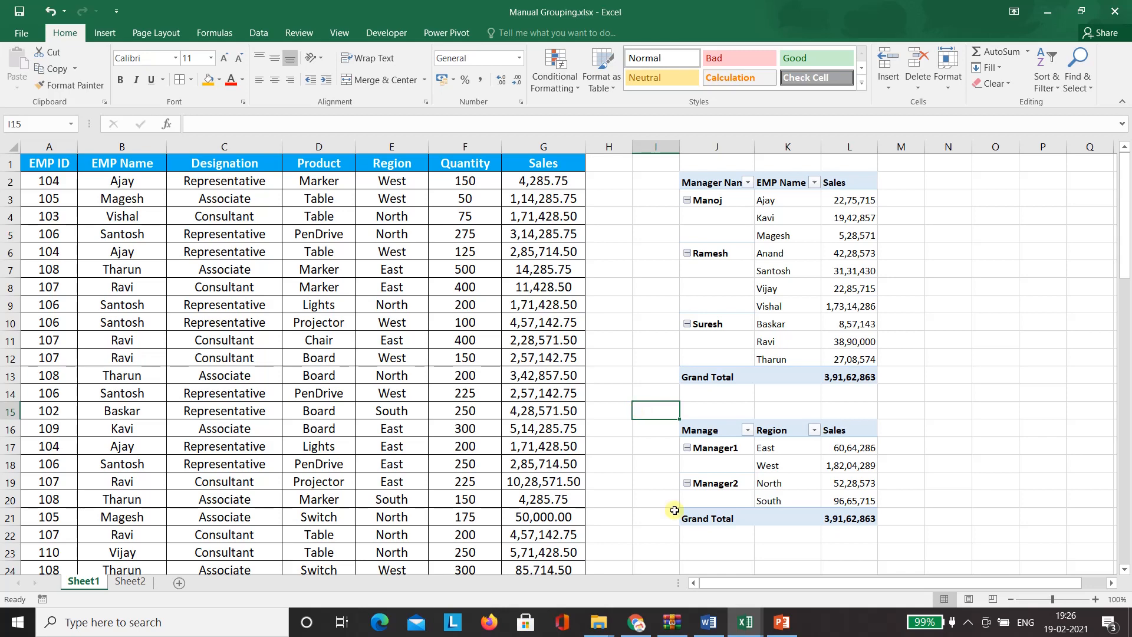
click(144, 584)
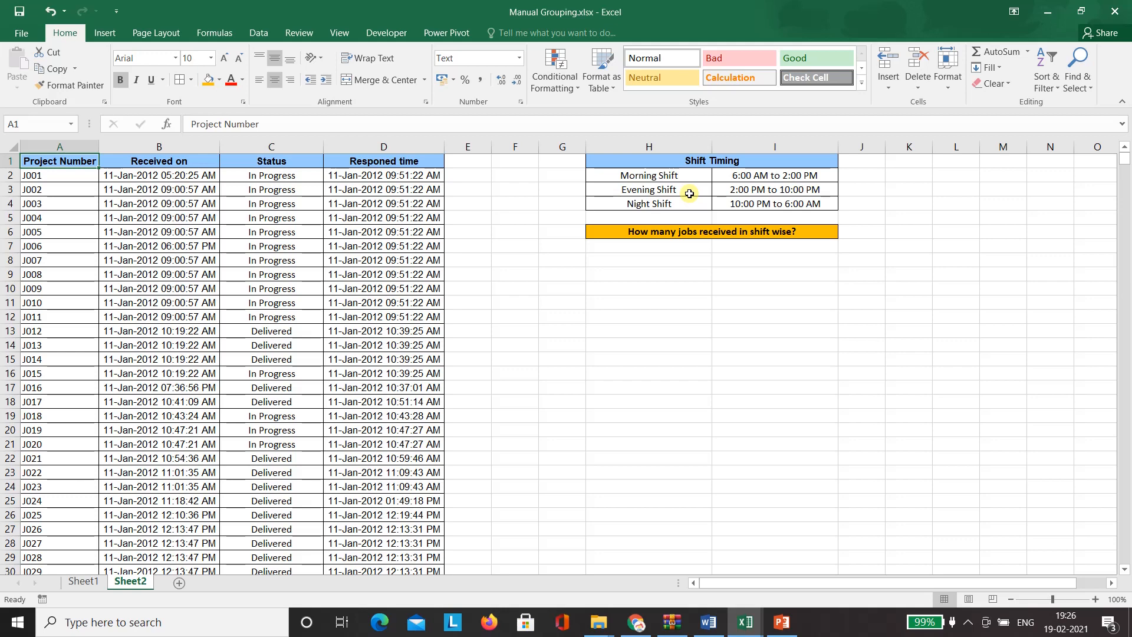
- Review the Received on and Project Number columns, then place the active cell inside the job data
click(595, 313)
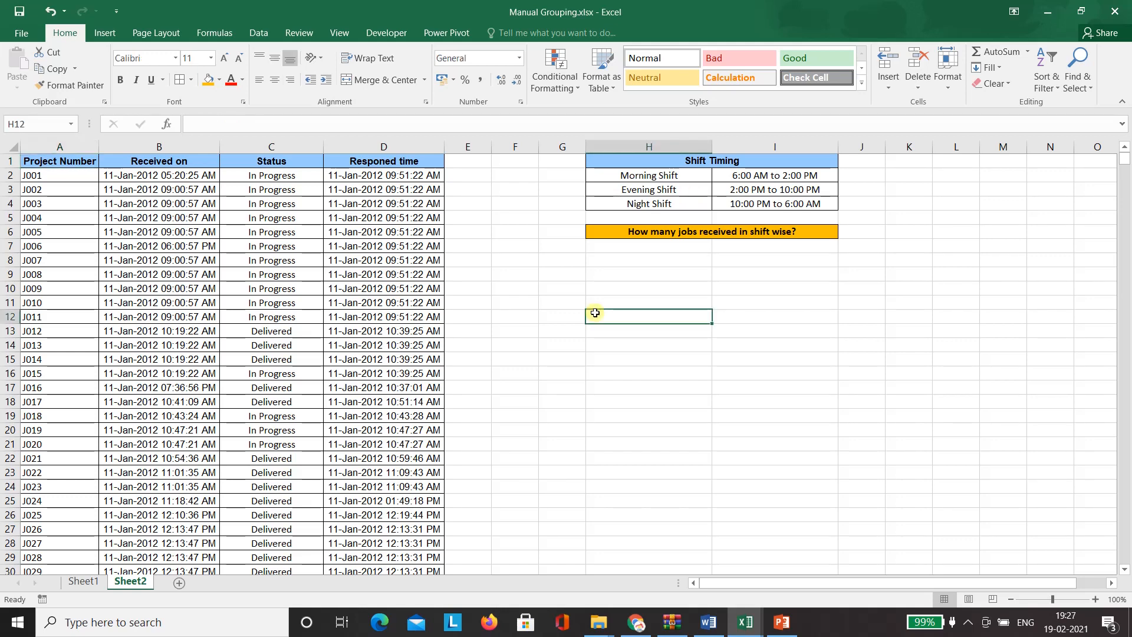
click(630, 229)
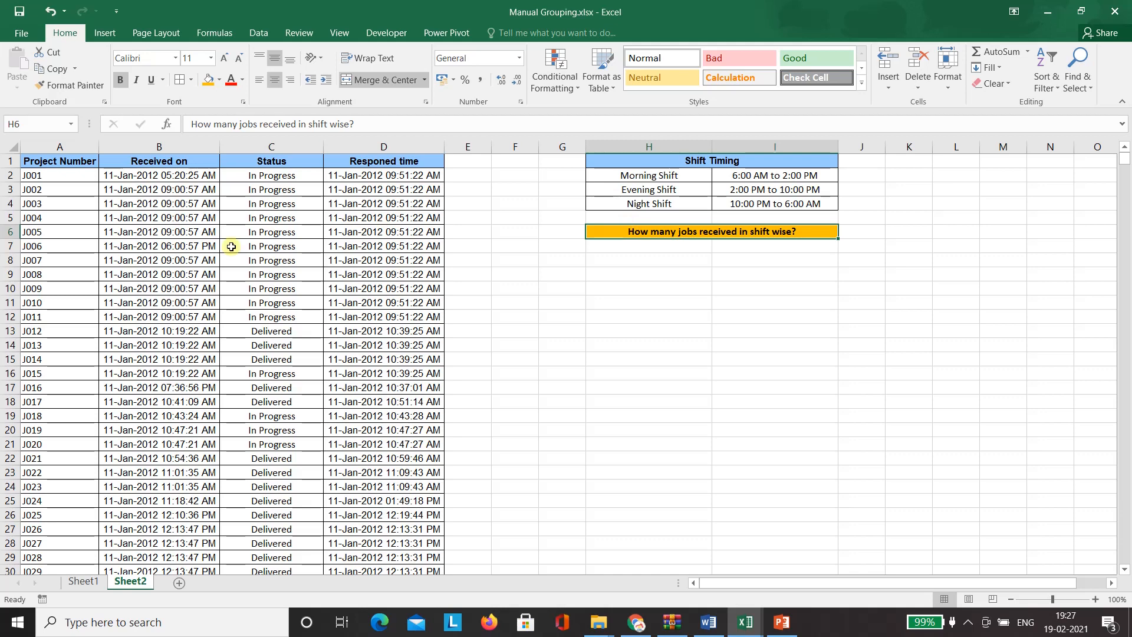
click(160, 143)
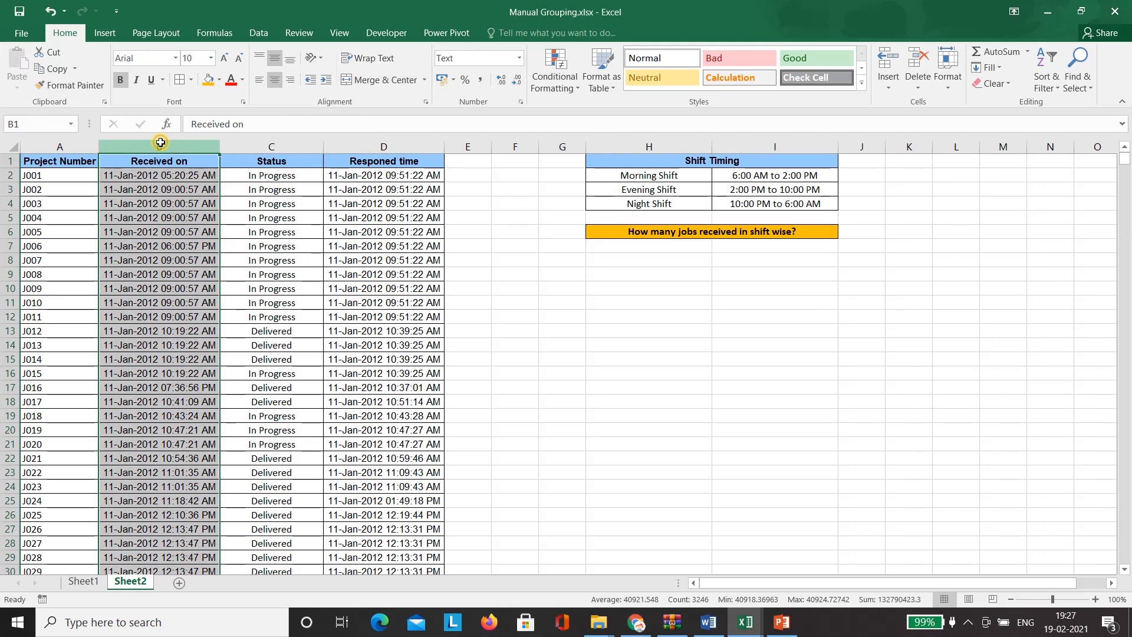
click(62, 147)
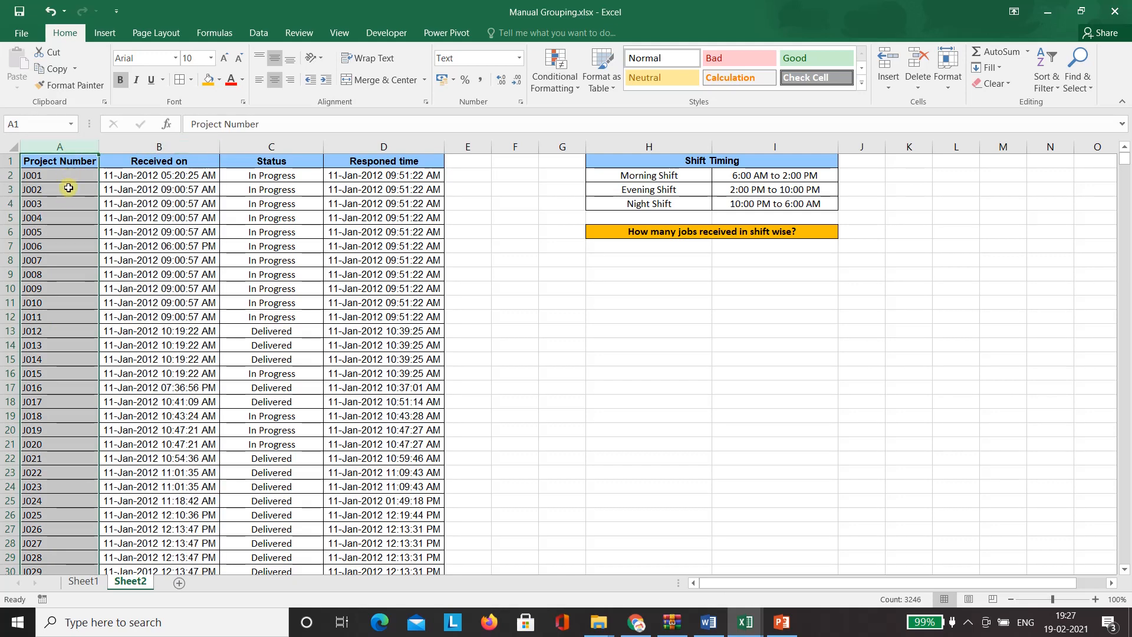
click(361, 246)
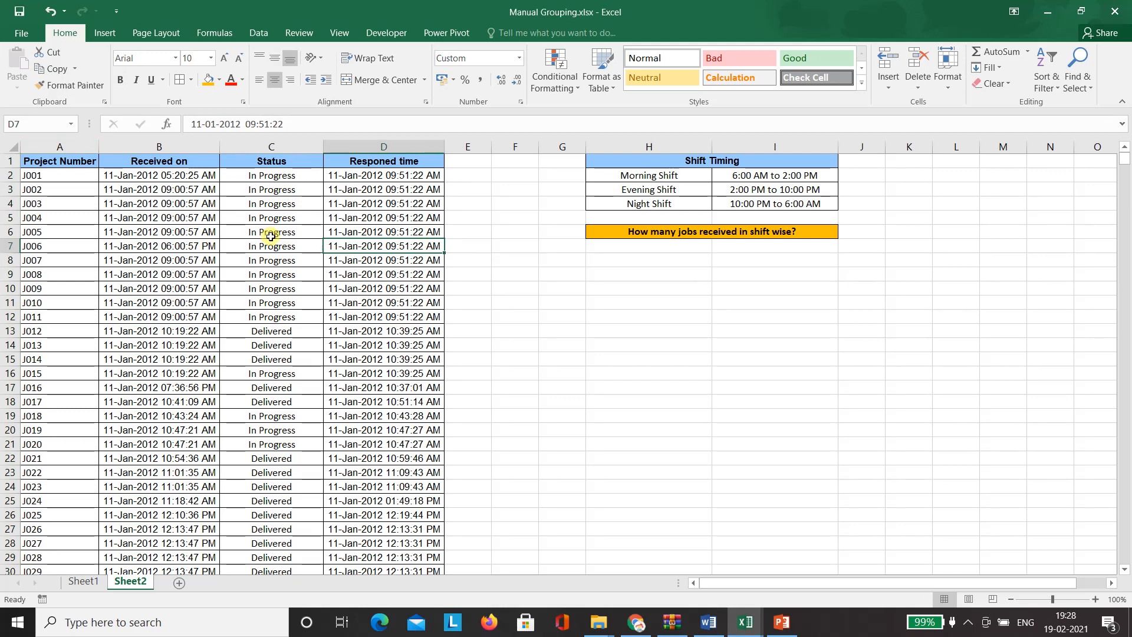
click(271, 236)
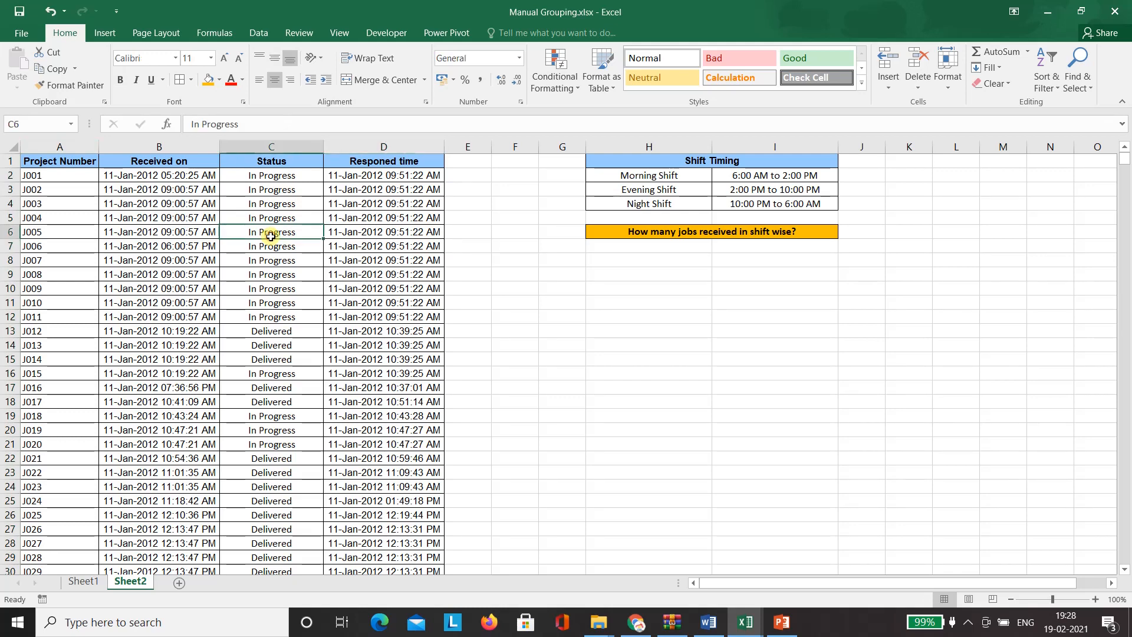
click(105, 34)
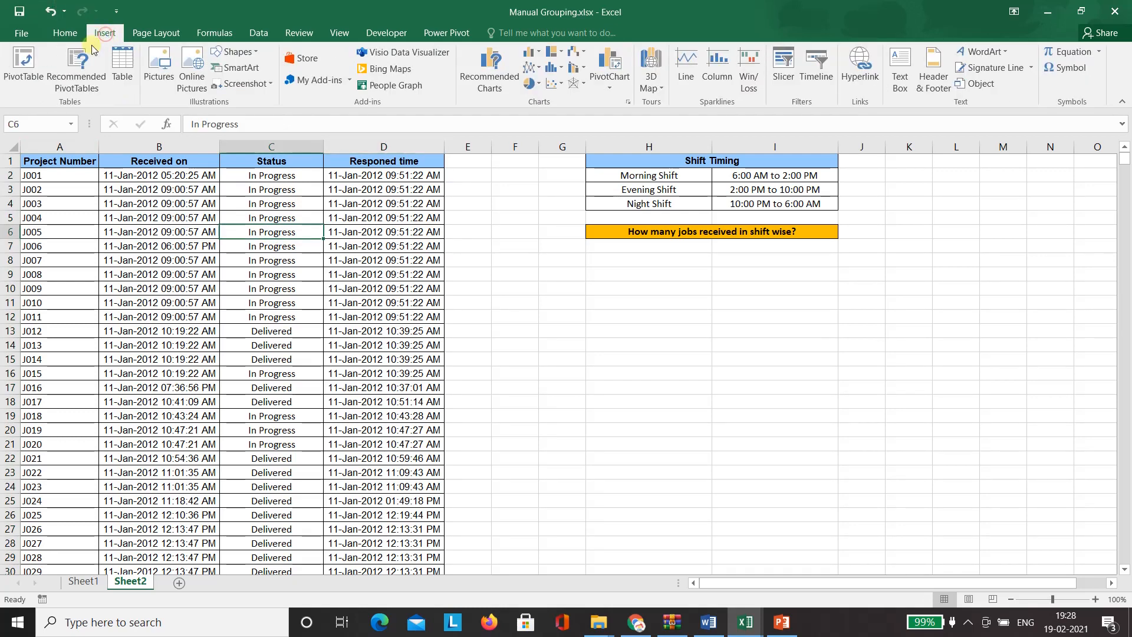
- Insert a PivotTable from A1:D3246 at Sheet2!$H$9 and add Received on as its row field
click(25, 66)
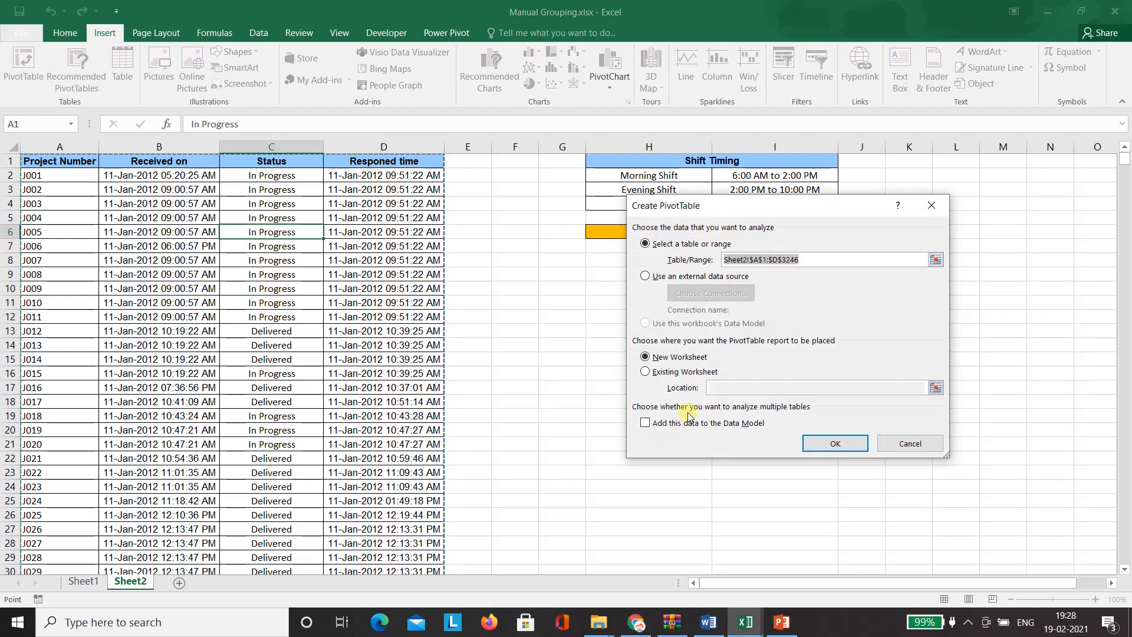
click(688, 372)
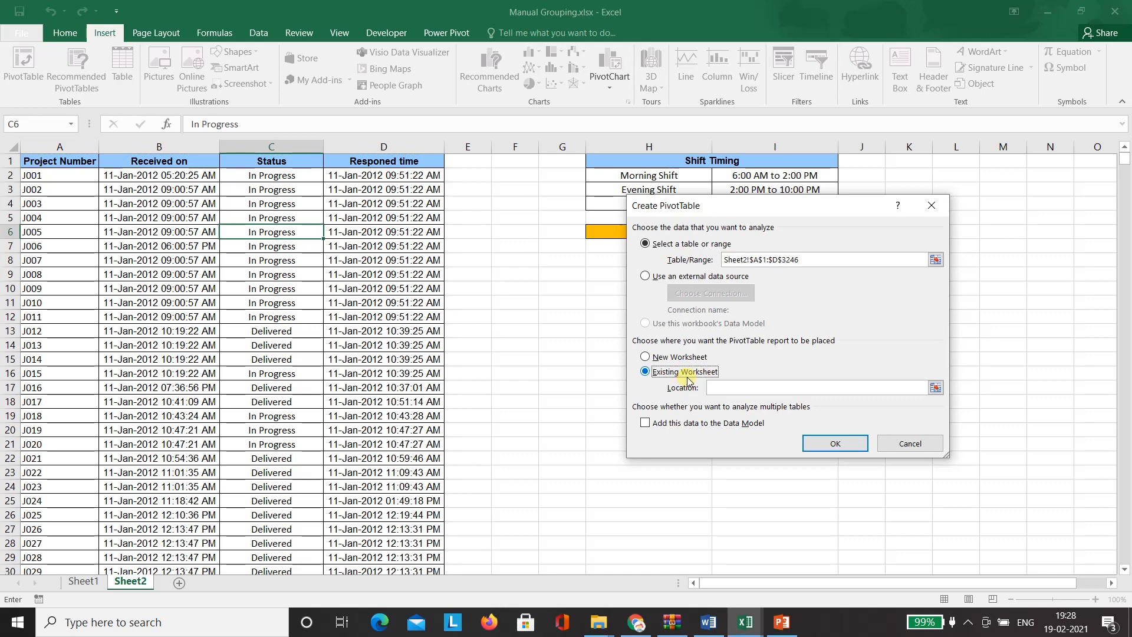
click(936, 387)
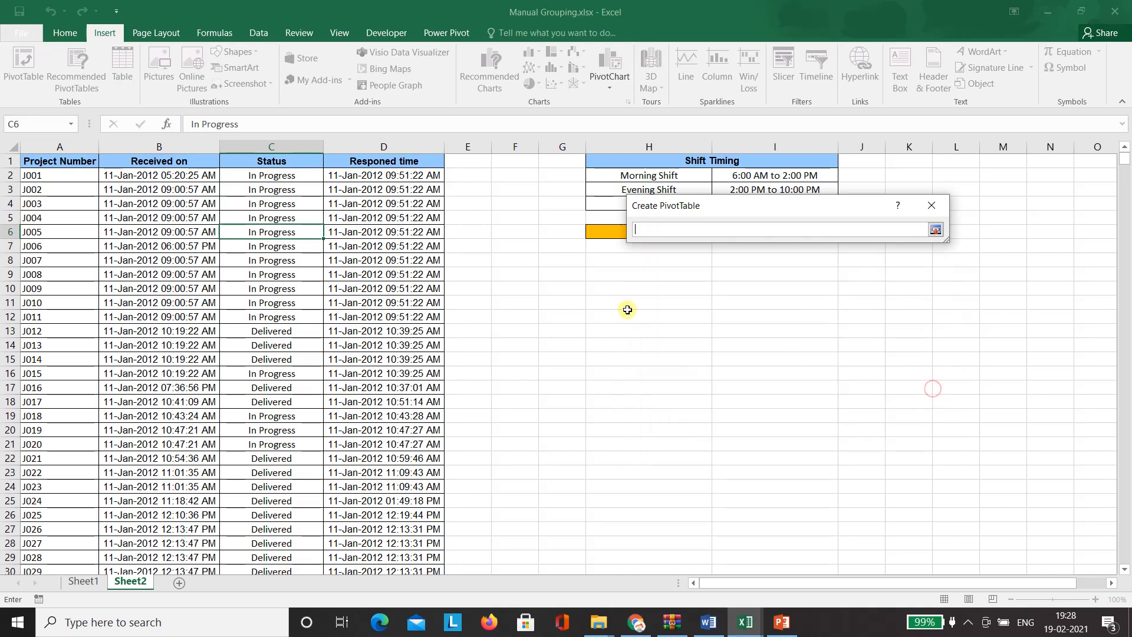
click(607, 274)
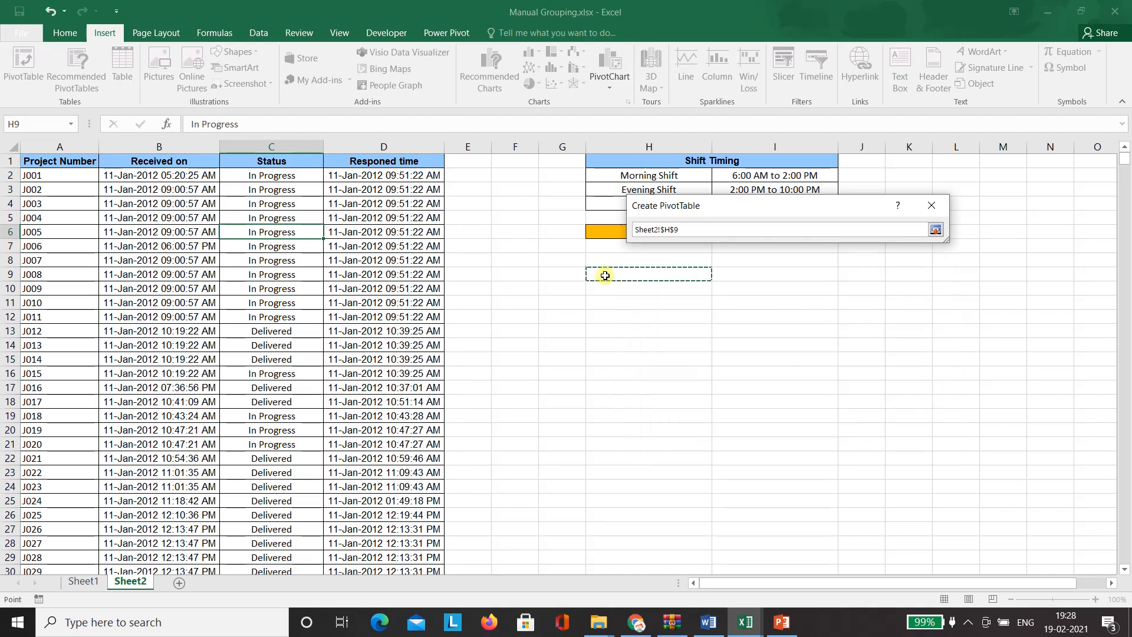
click(935, 230)
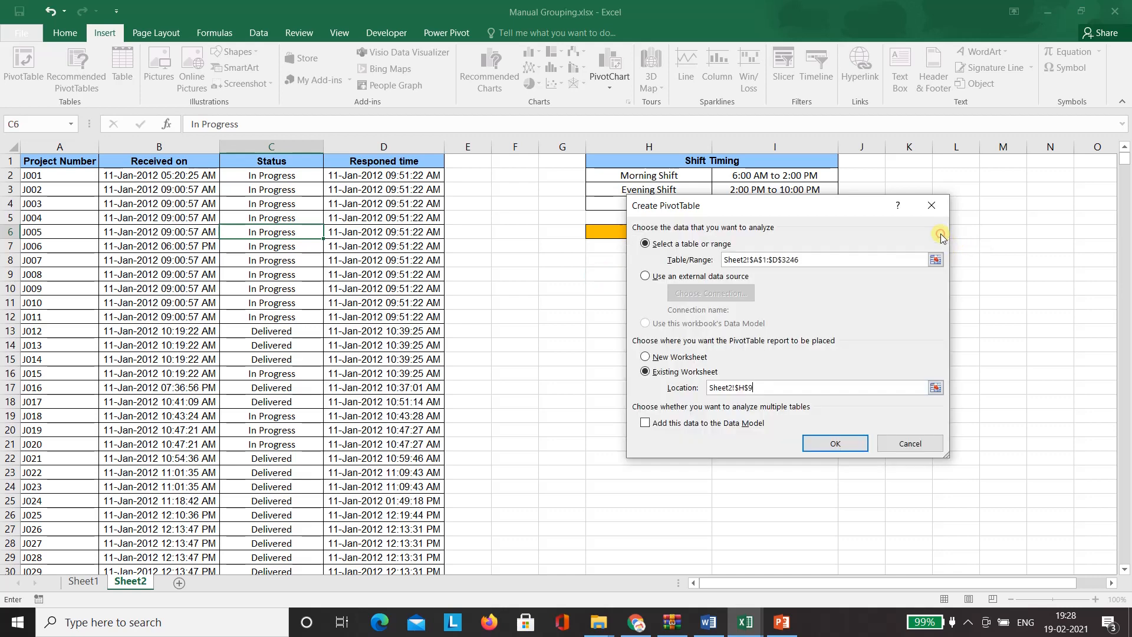
click(846, 446)
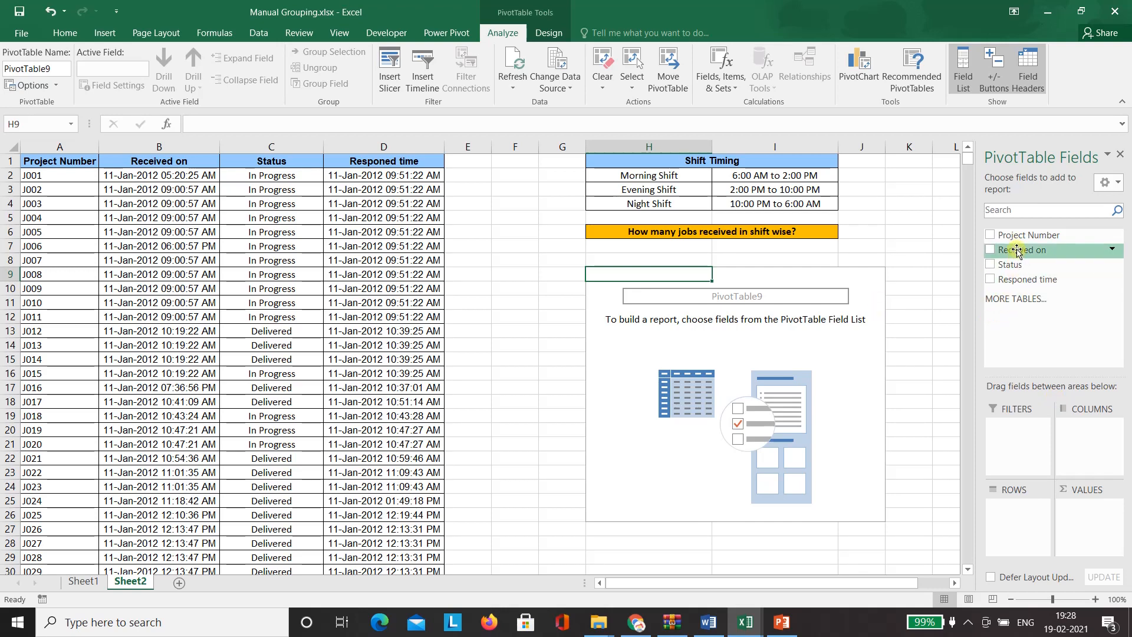
drag(1016, 250, 1016, 527)
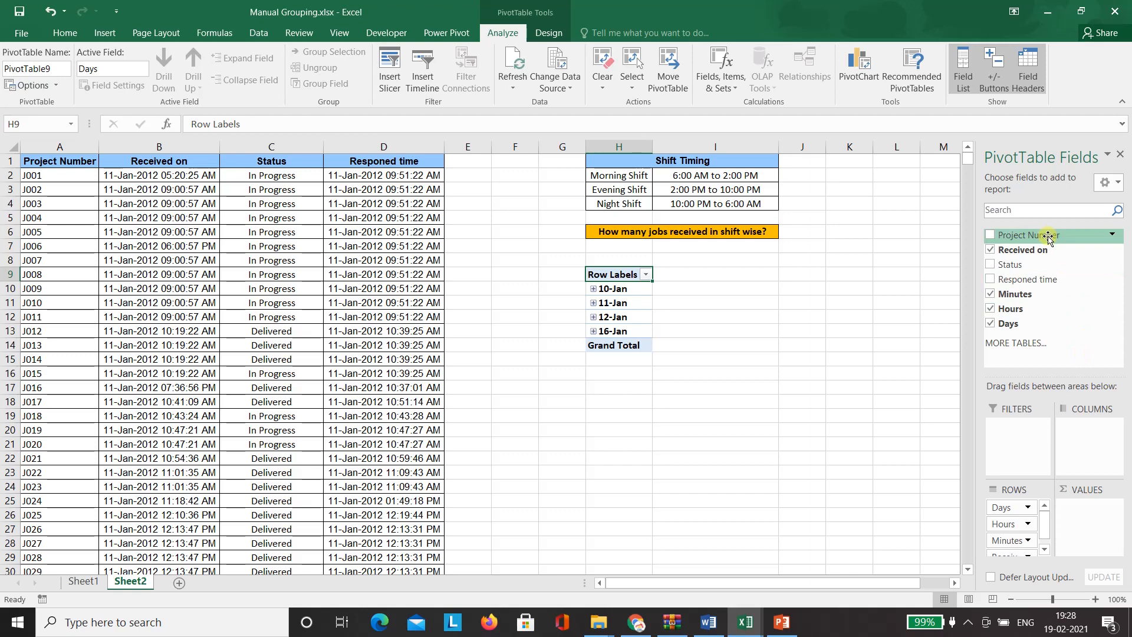
- Add Project Number to Values to count jobs per received day, totalling 3245
drag(1048, 235, 1085, 519)
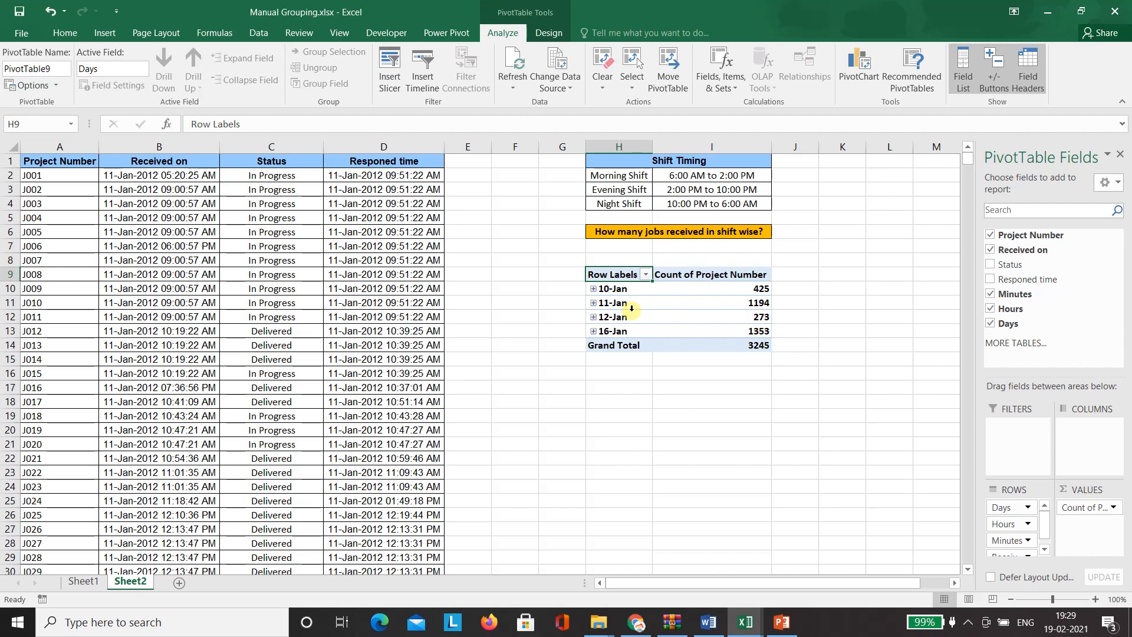
- Ungroup the received dates and regroup Received on by Hours only
click(619, 289)
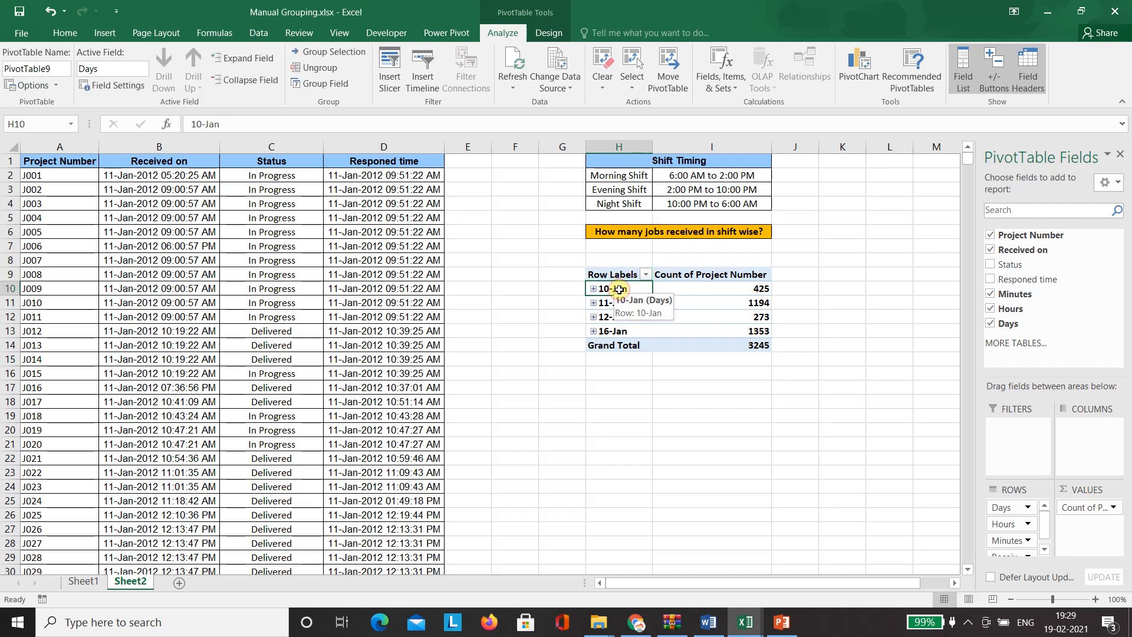
right_click(618, 289)
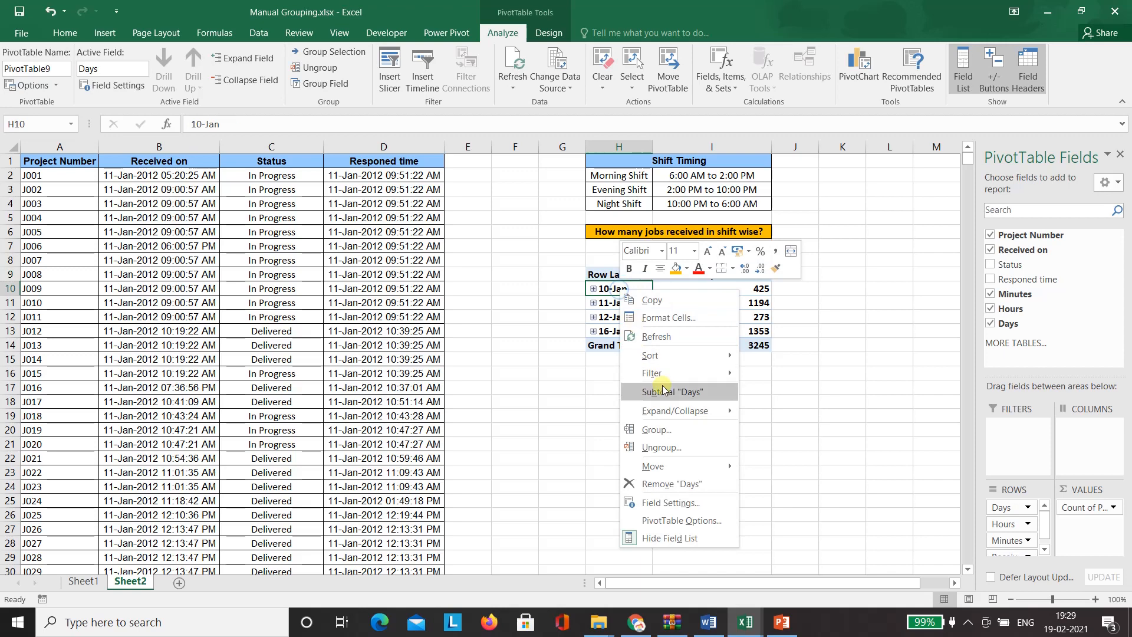
click(677, 450)
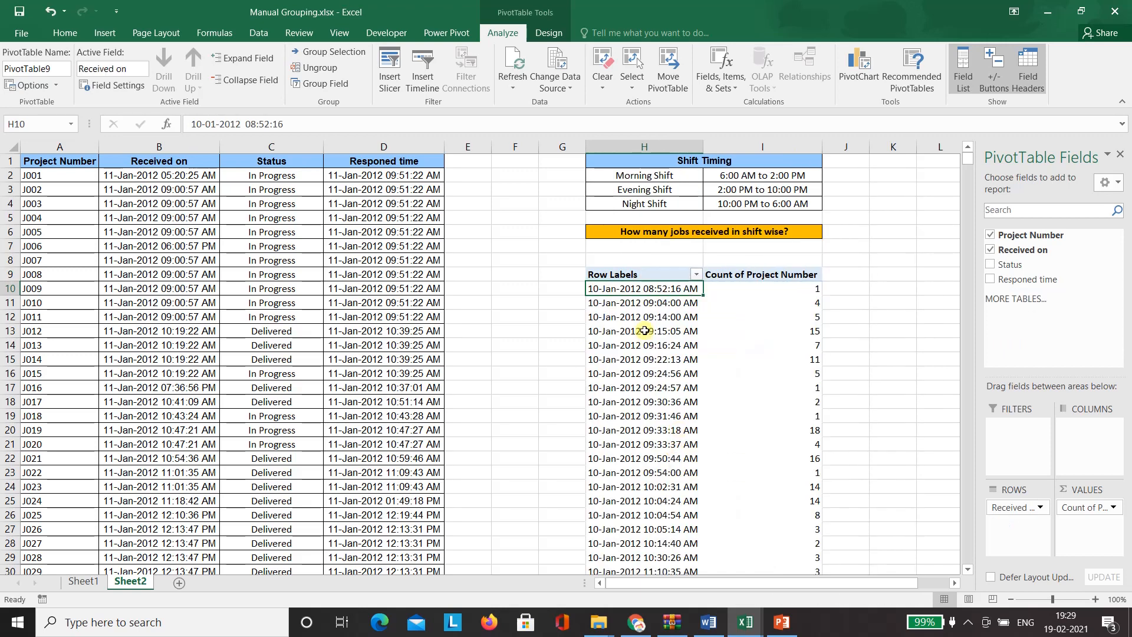
right_click(639, 291)
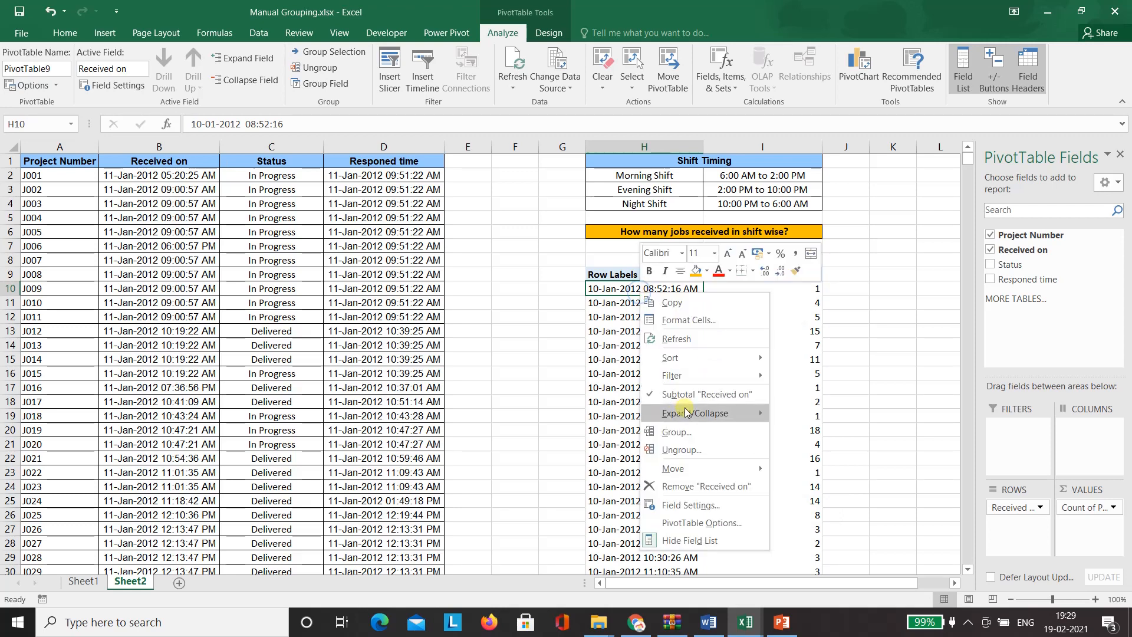
click(676, 432)
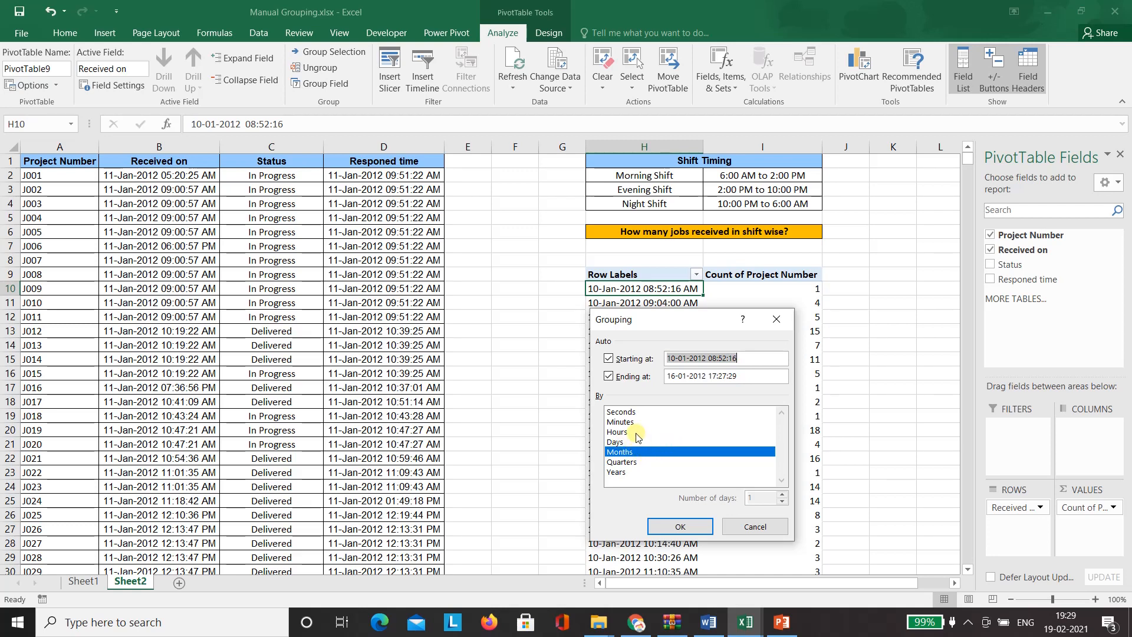
click(618, 432)
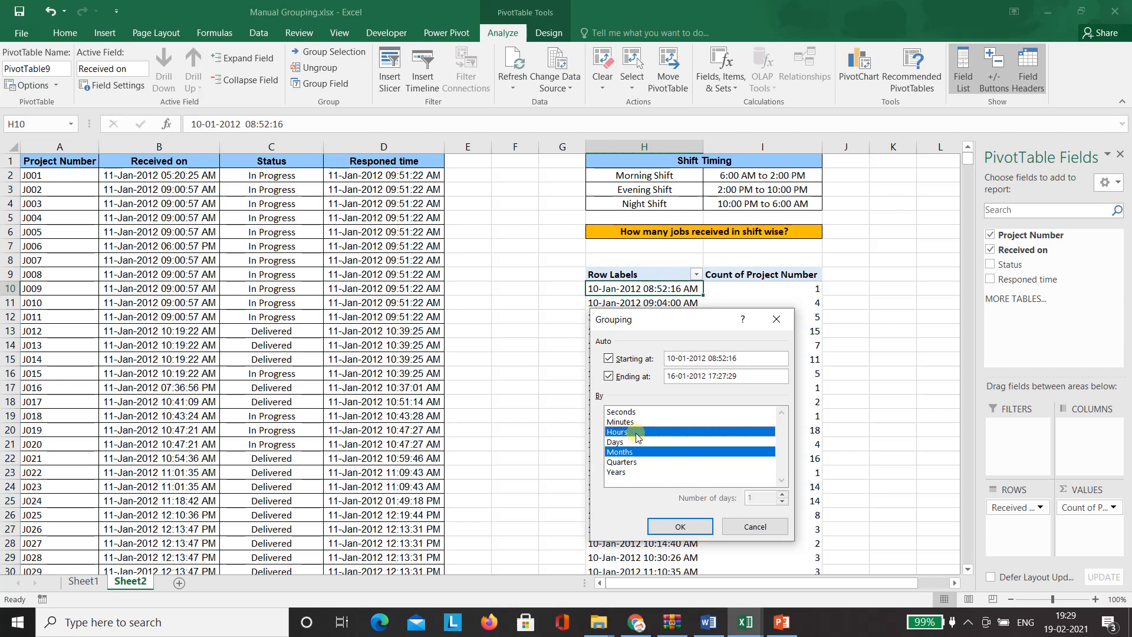
click(651, 457)
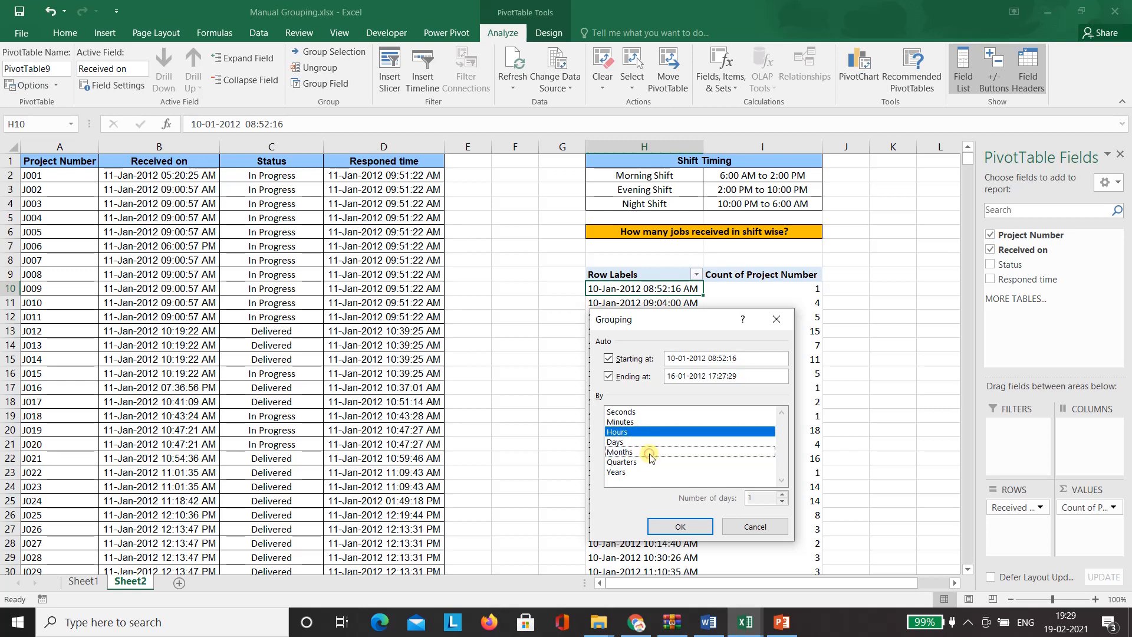
click(681, 525)
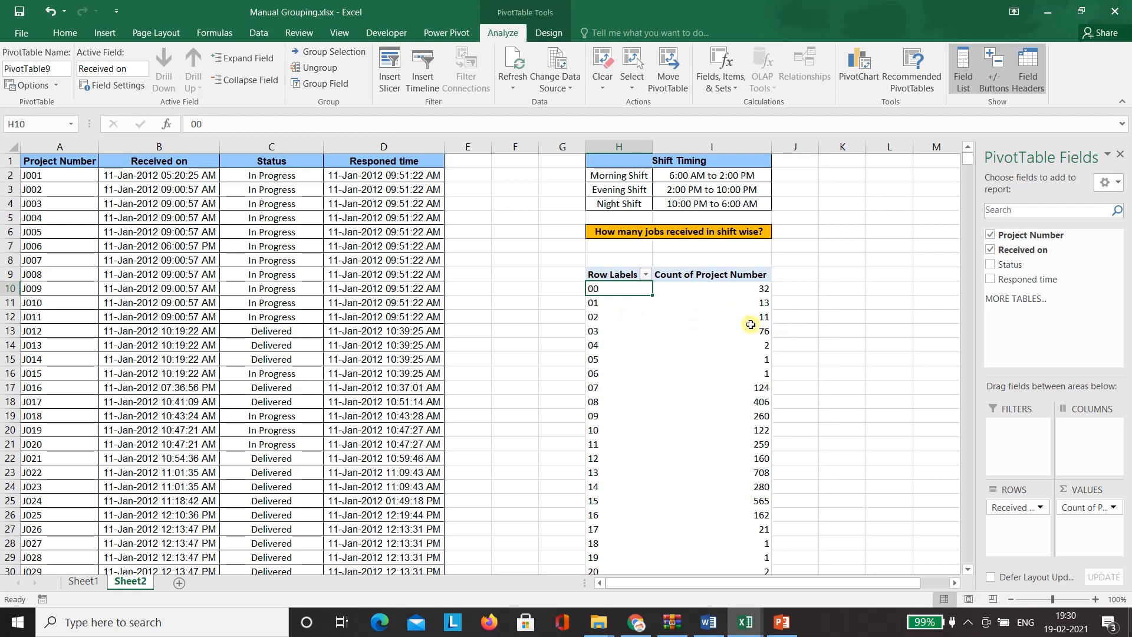
mouse_move(750, 325)
click(614, 371)
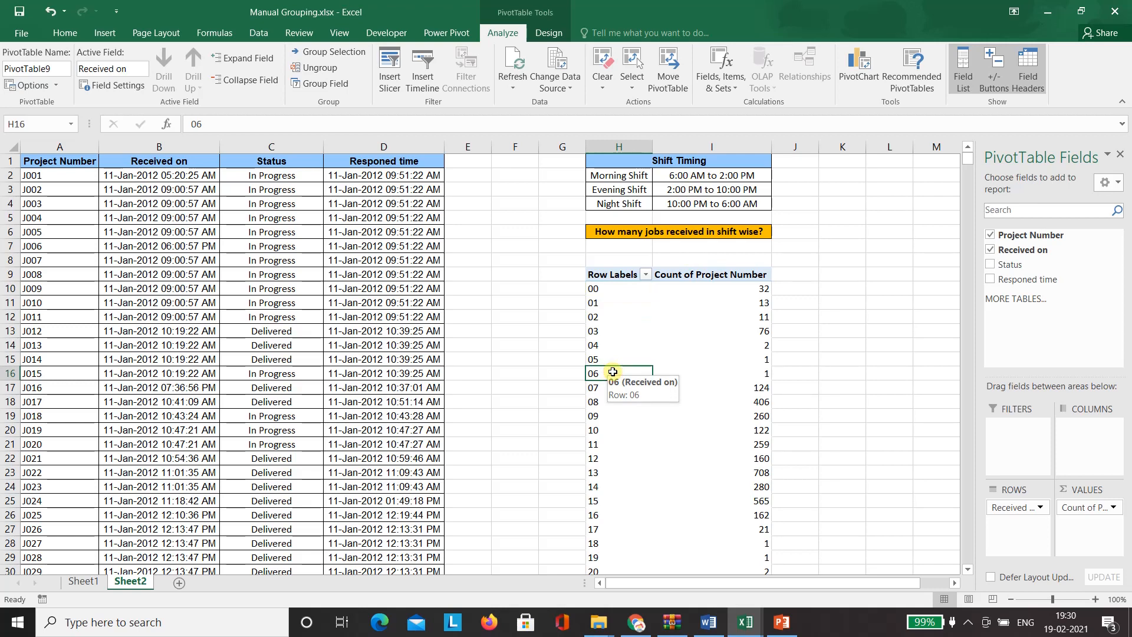
key(shift+Down)
key(shift+Down)
key(shift+Down)
key(shift+Down)
key(shift+Down)
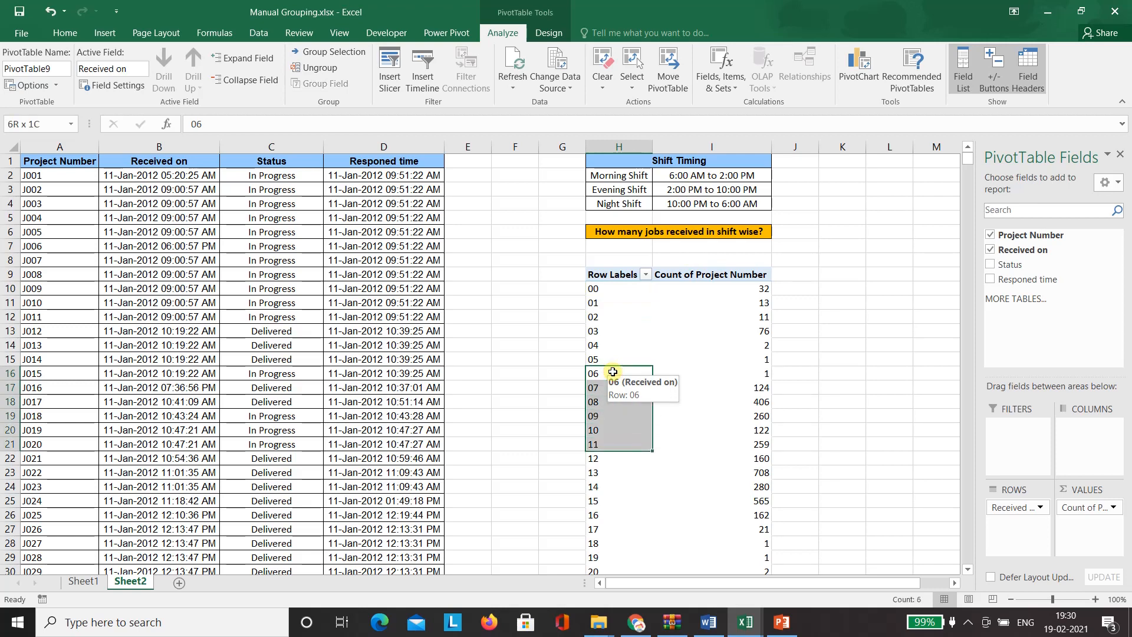
key(shift+Down)
key(shift+Down)
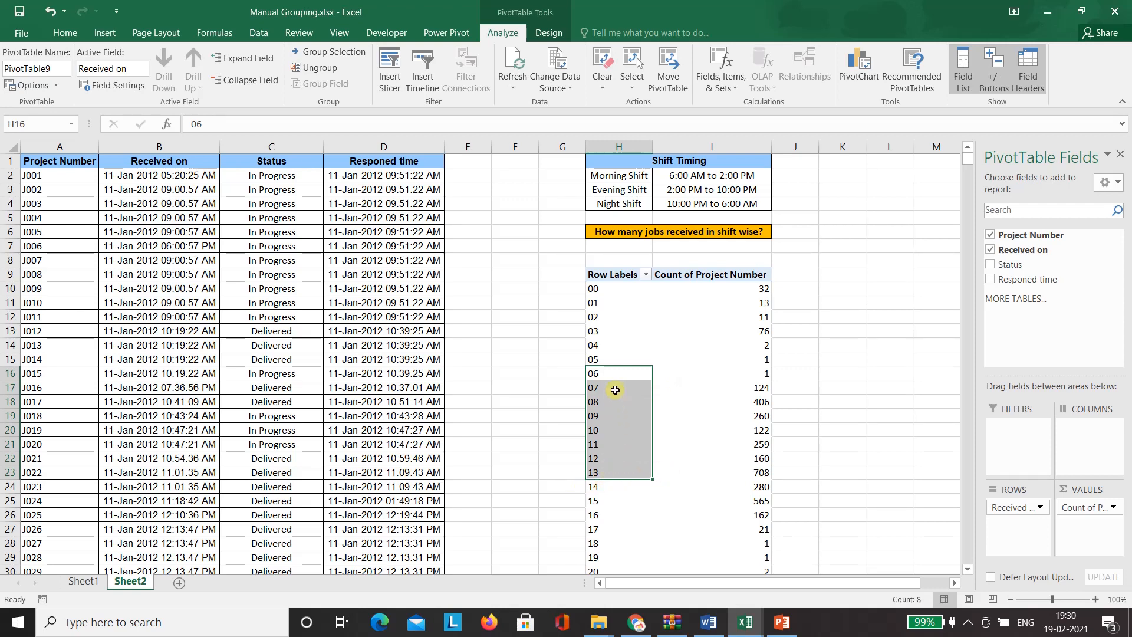
right_click(615, 379)
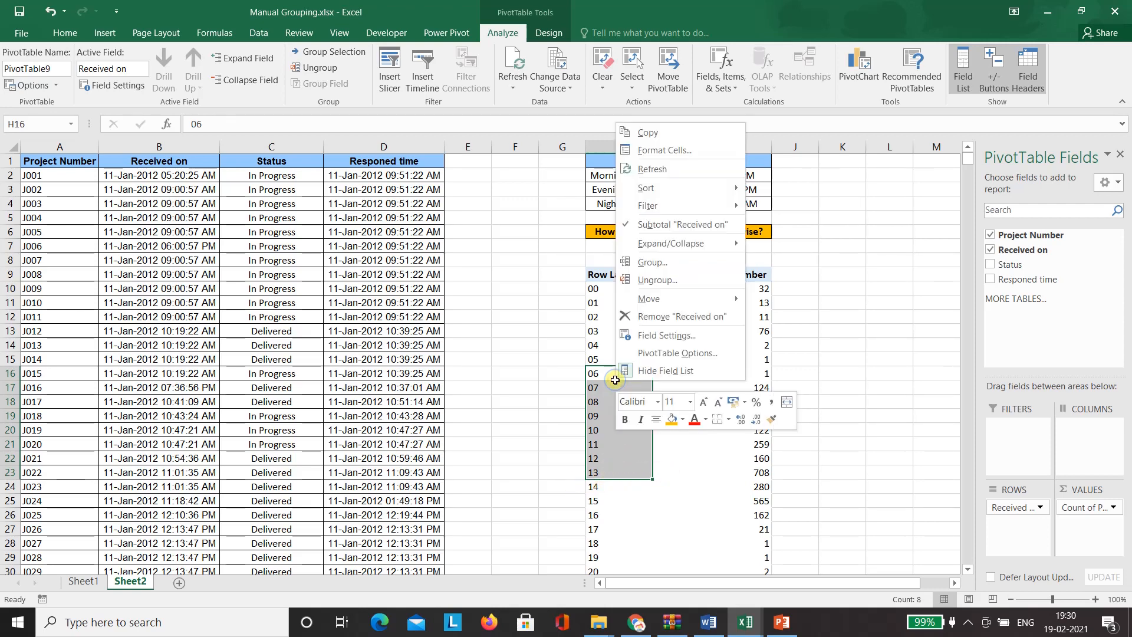
click(657, 263)
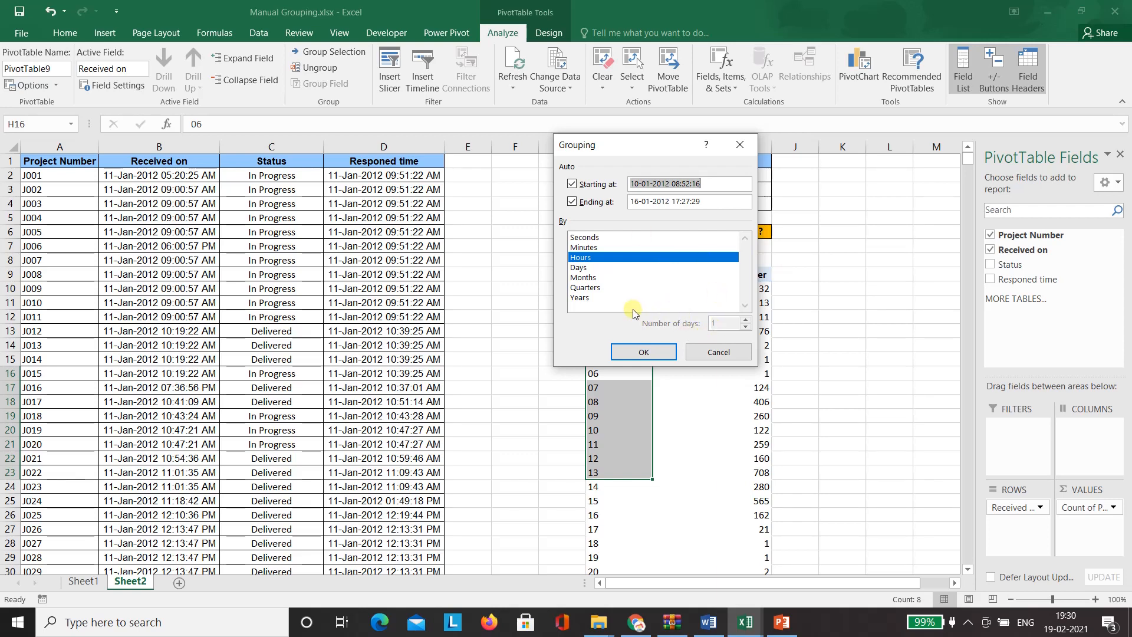
click(732, 352)
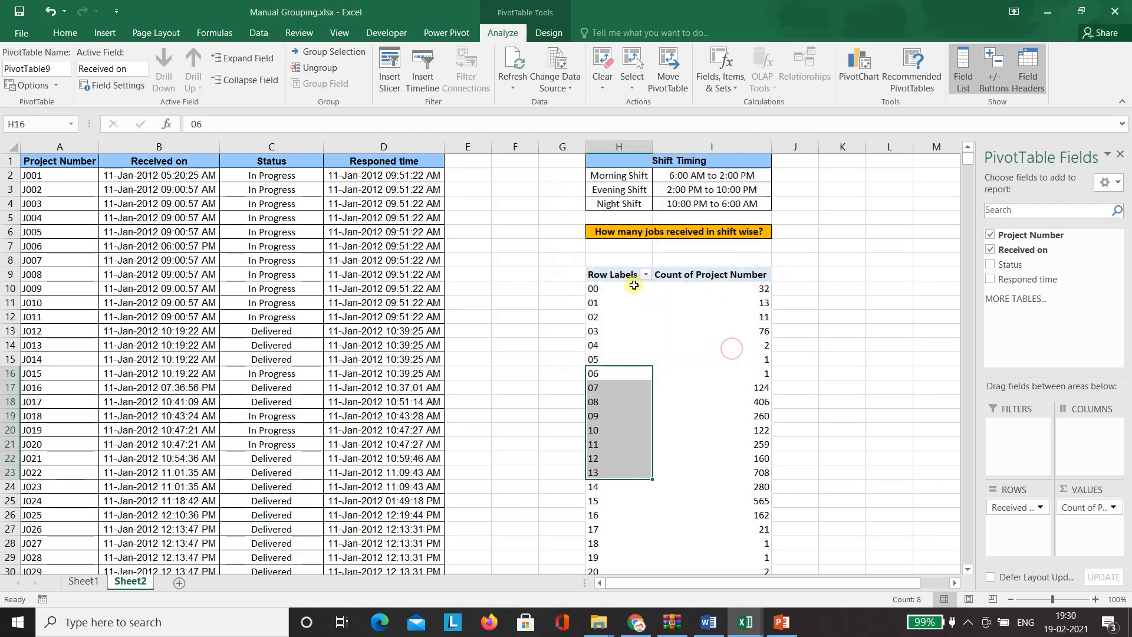
- Select the whole hourly pivot from H9 down to Grand Total, delete it, and return to A1
click(621, 274)
key(shift+Right)
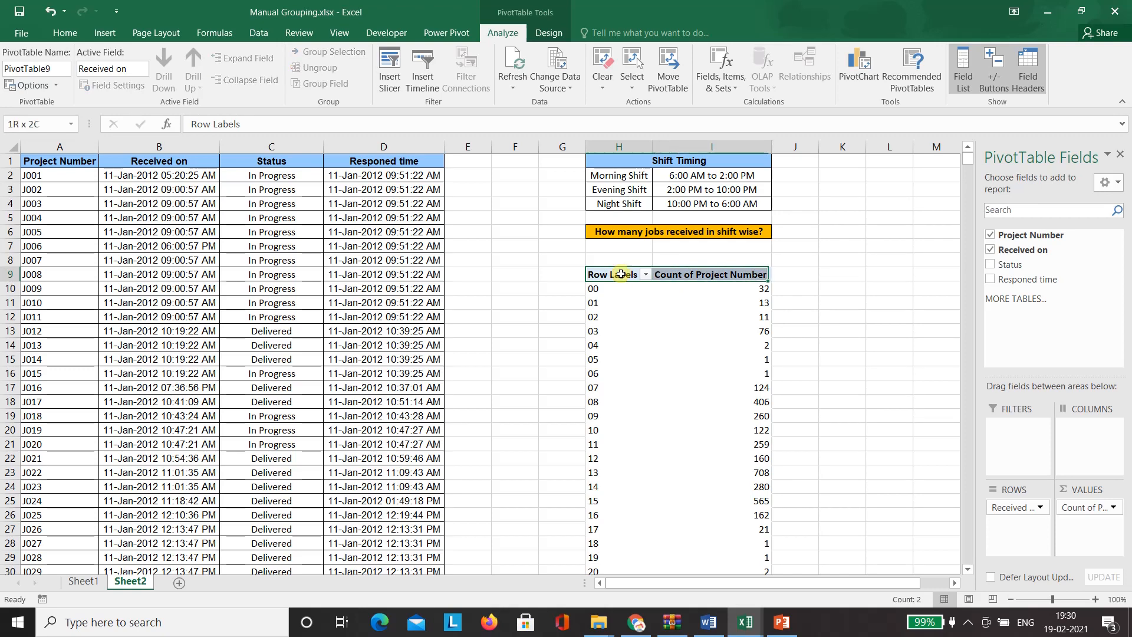
key(ctrl+shift+Down)
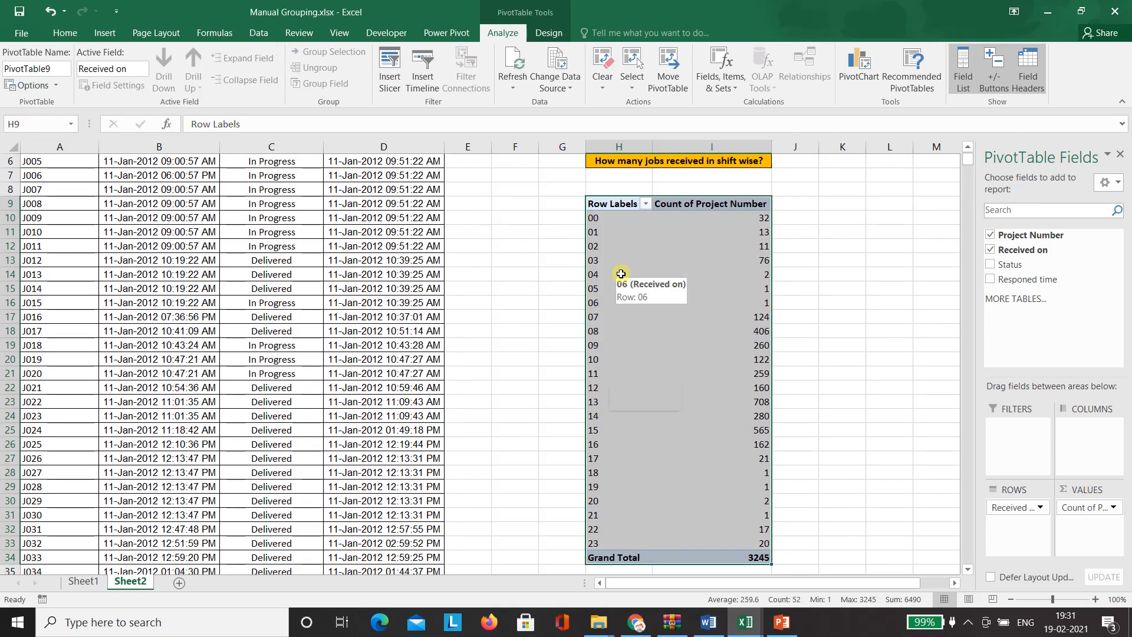
key(Delete)
key(Up)
key(ctrl+Home)
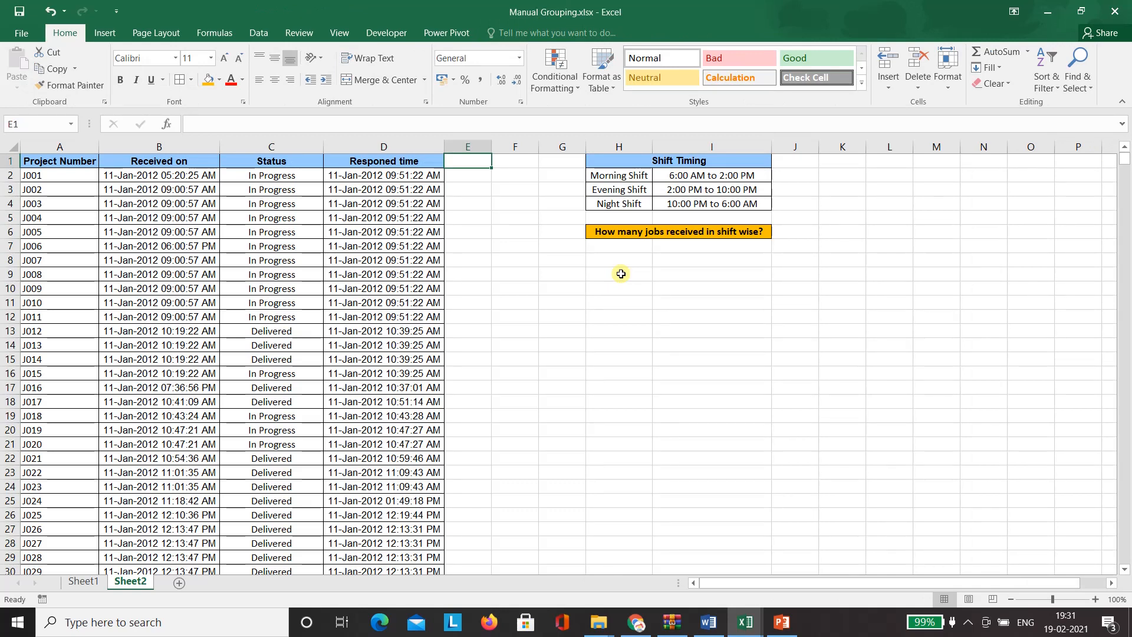
- Head column E 'Hours' and enter =HOUR(B2) in E2
text(Hours)
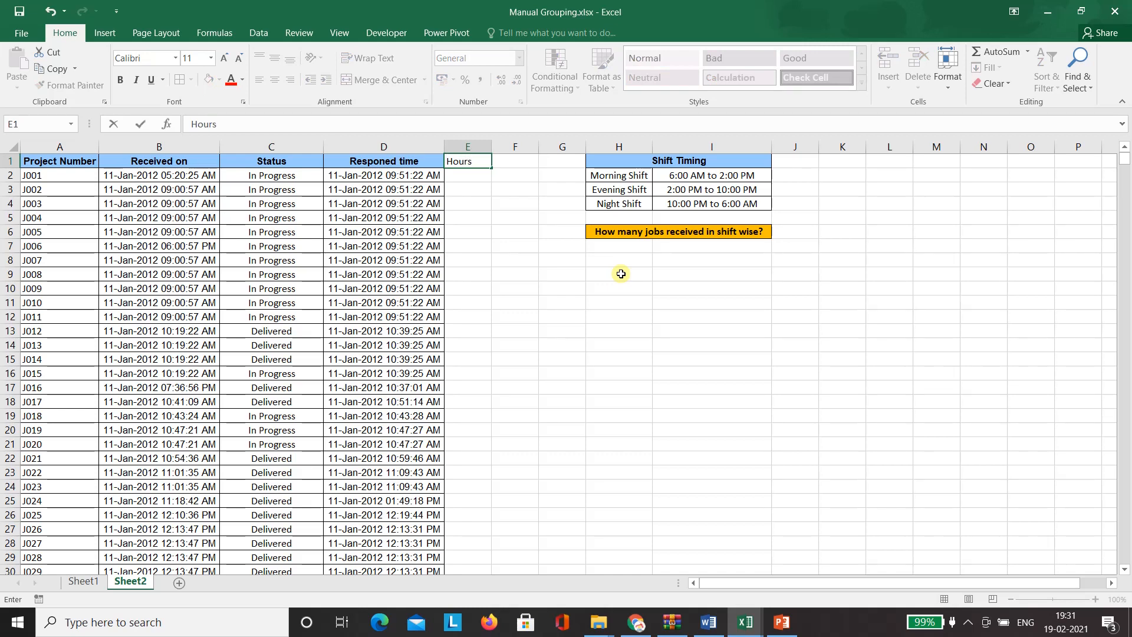
key(Return)
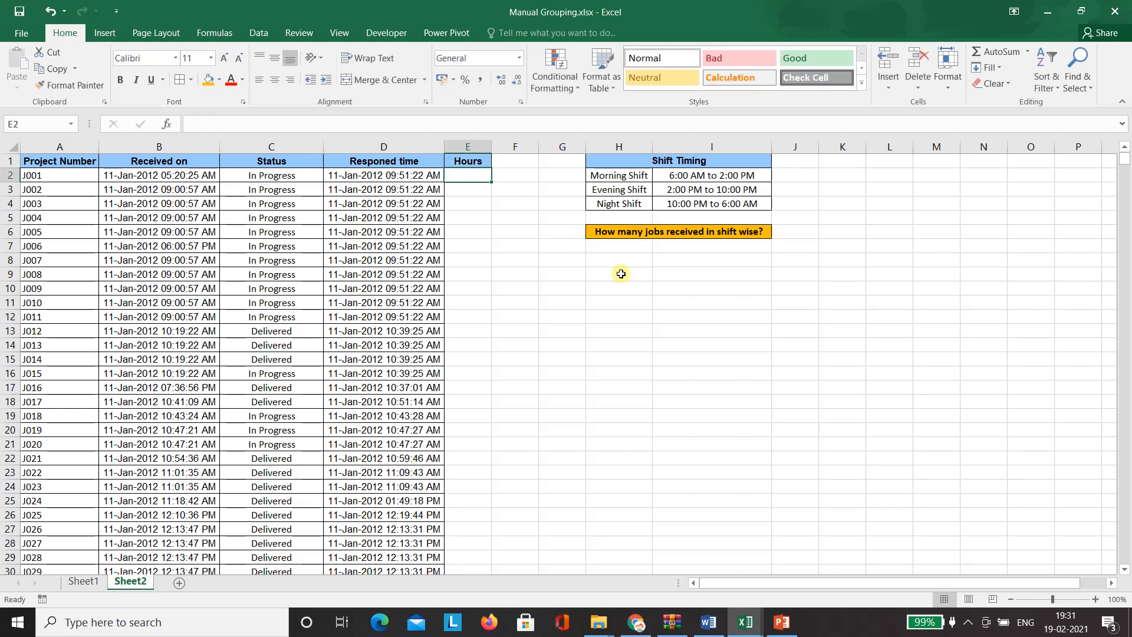
text(=)
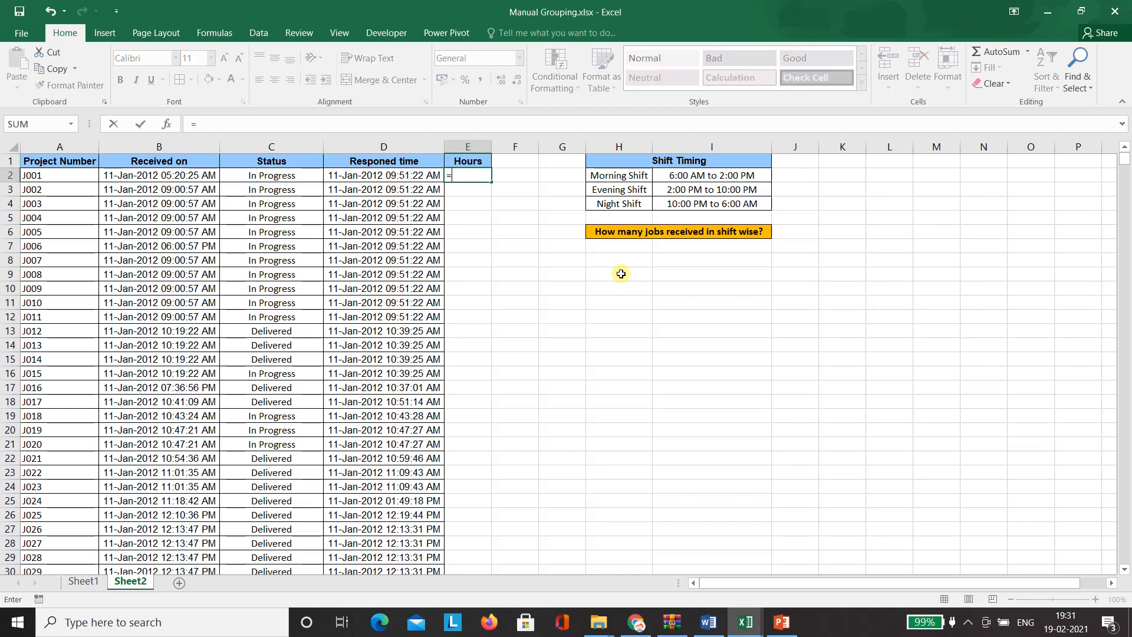
text(hou)
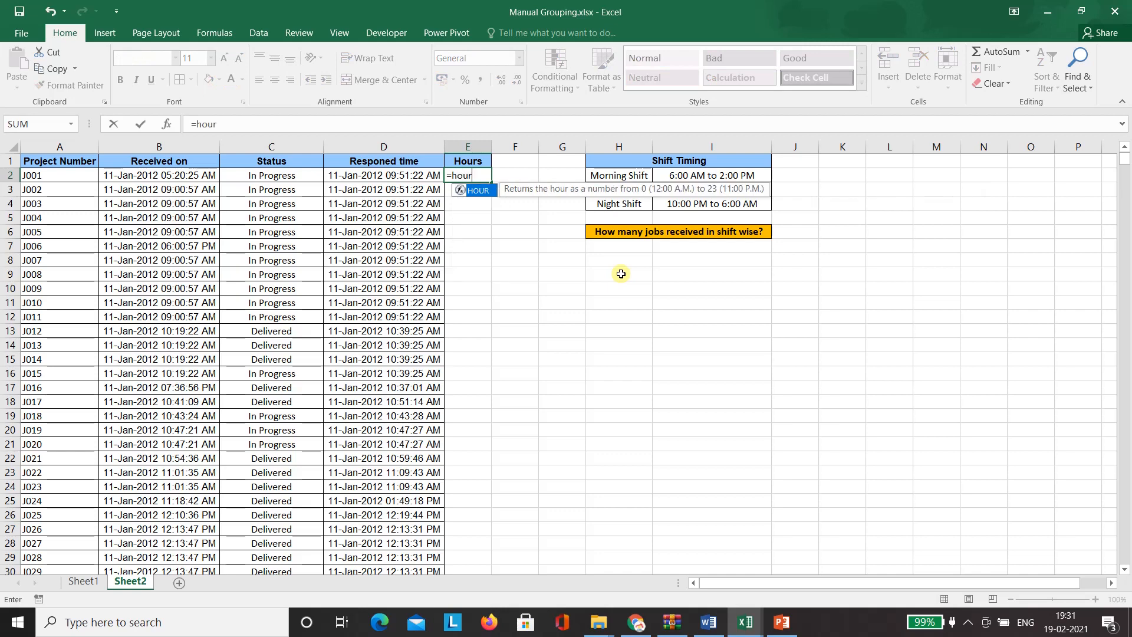
text(r)
key(Tab)
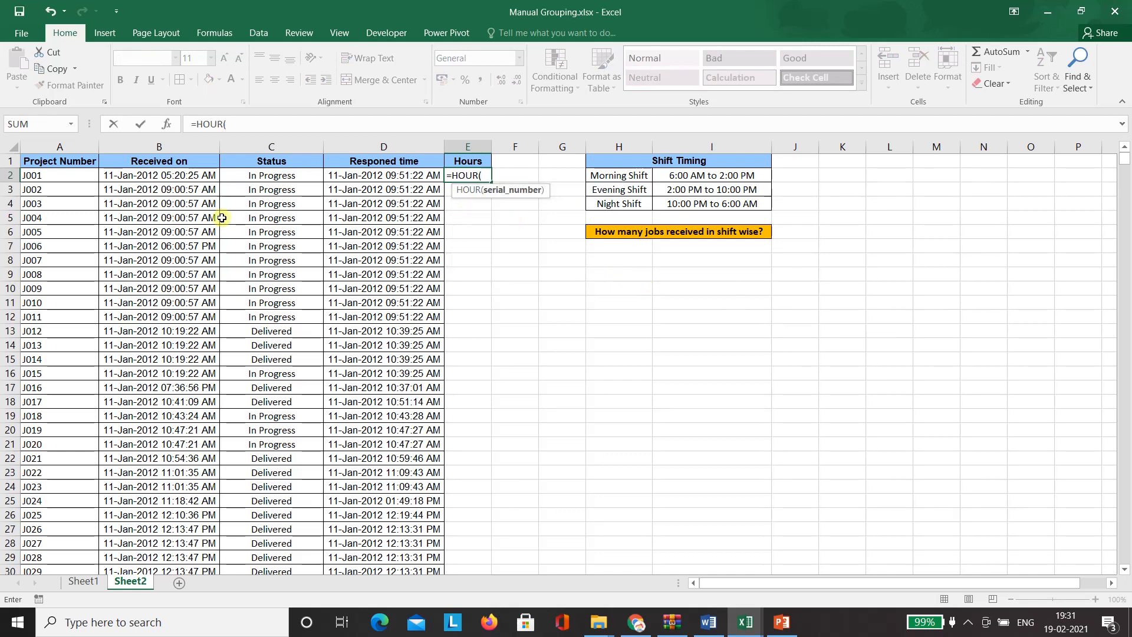
click(162, 176)
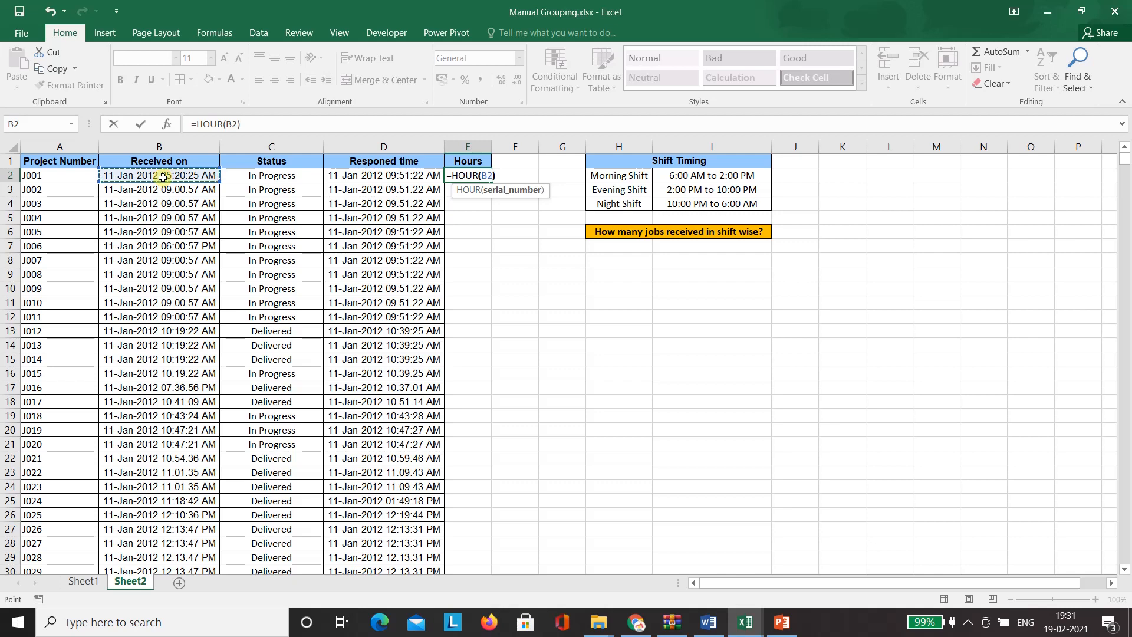
text())
key(Return)
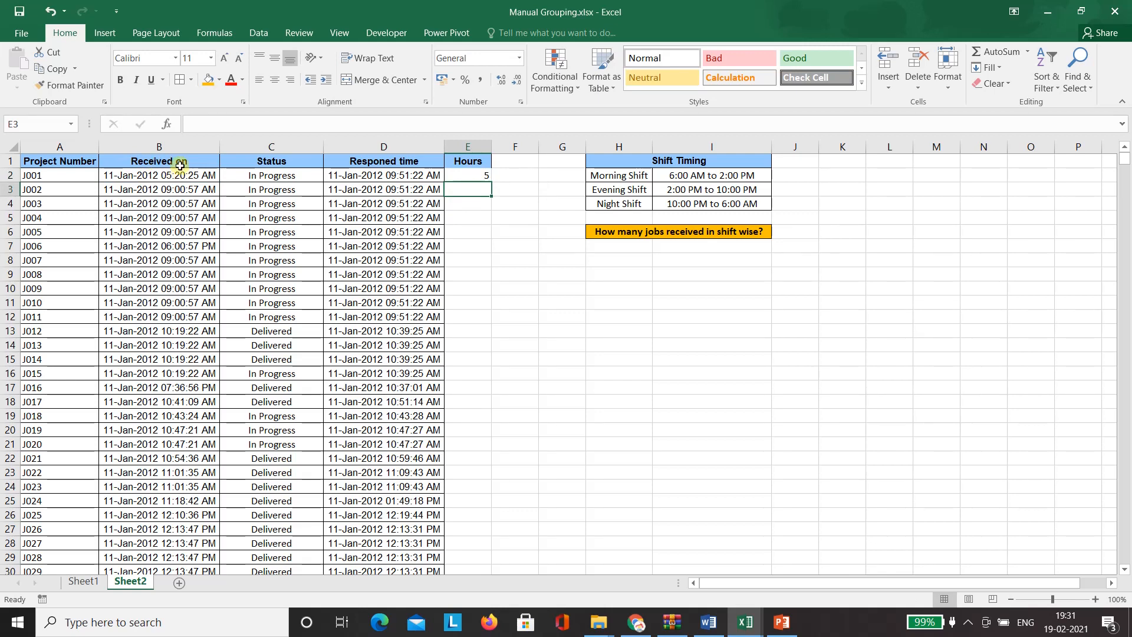
- Copy the =HOUR(B2) formula down column E through row 3246
click(485, 171)
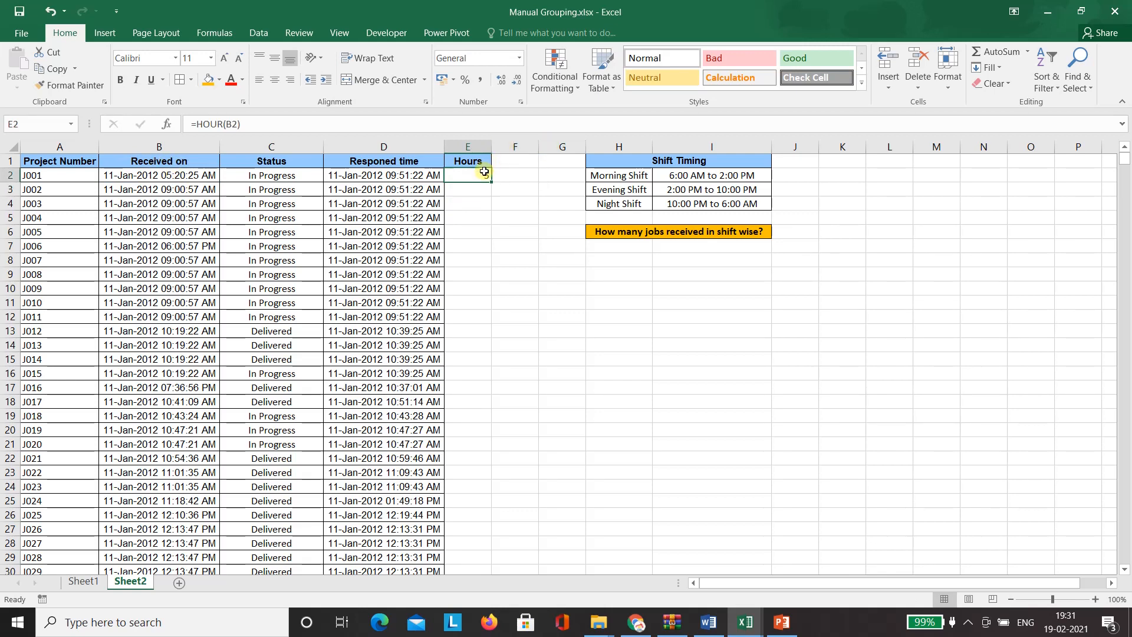
key(ctrl+c)
key(Left)
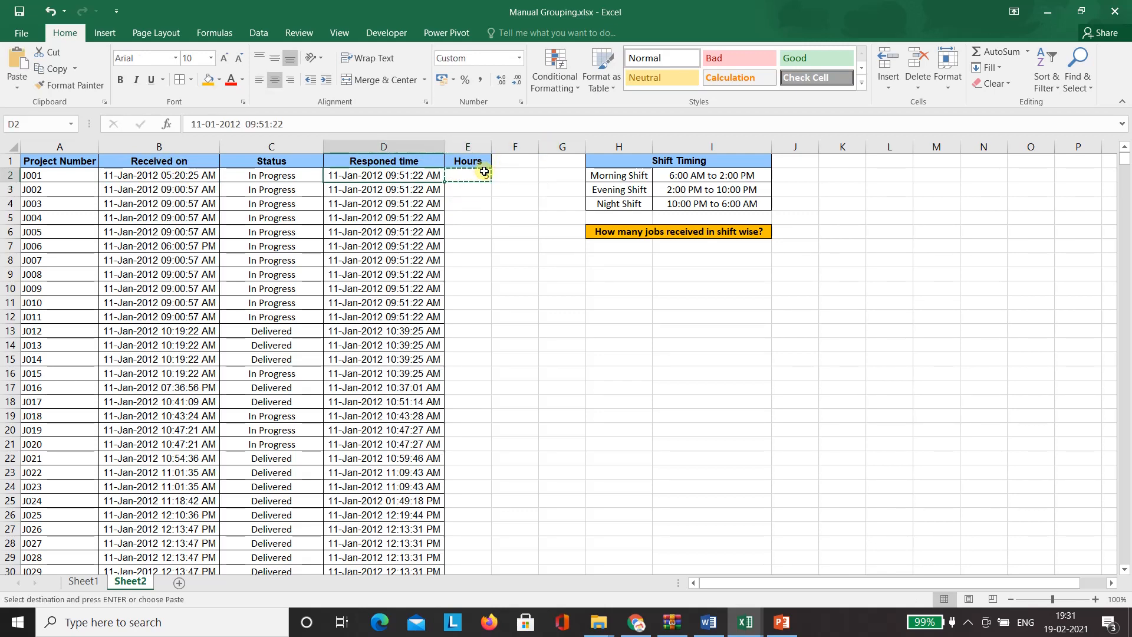
key(ctrl+Down)
key(Right)
key(ctrl+shift+Up)
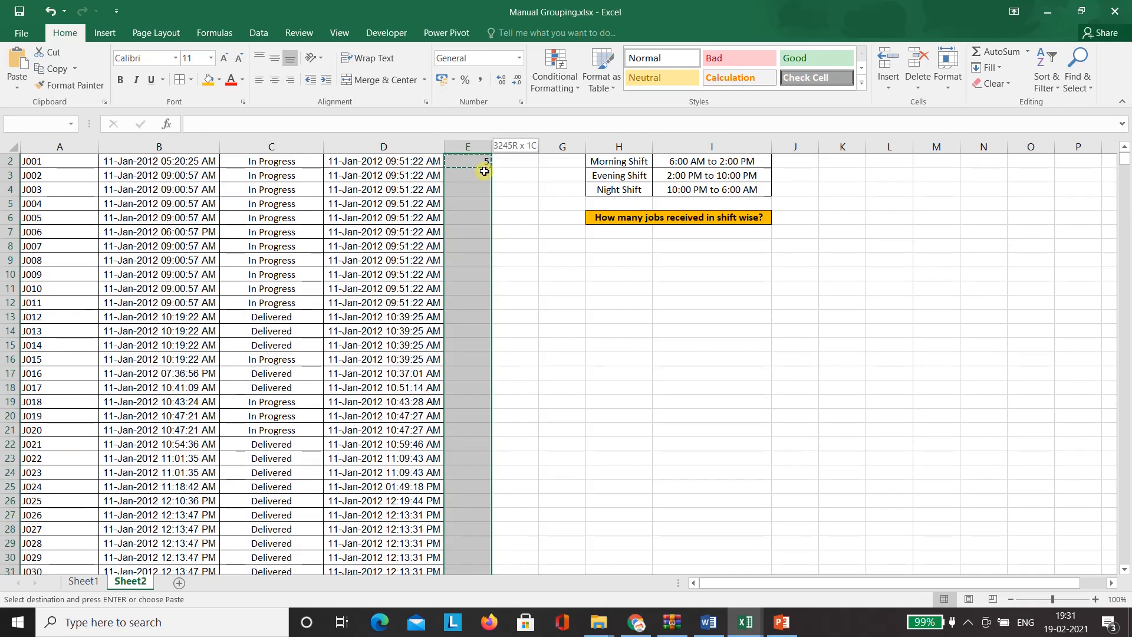
key(ctrl+v)
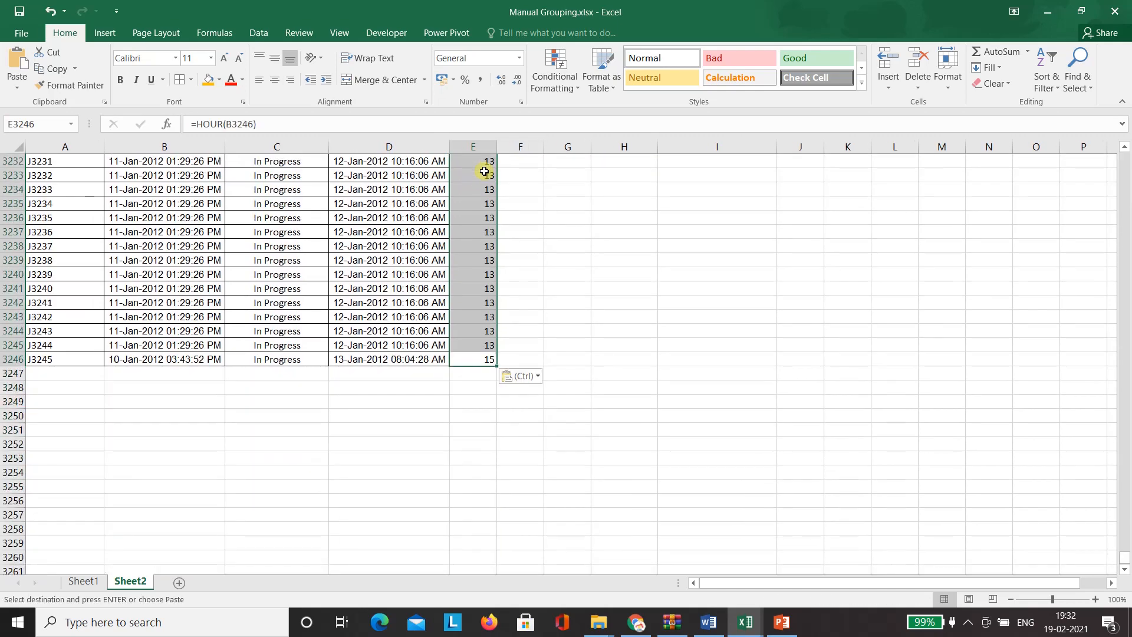
key(ctrl+Up)
key(Down)
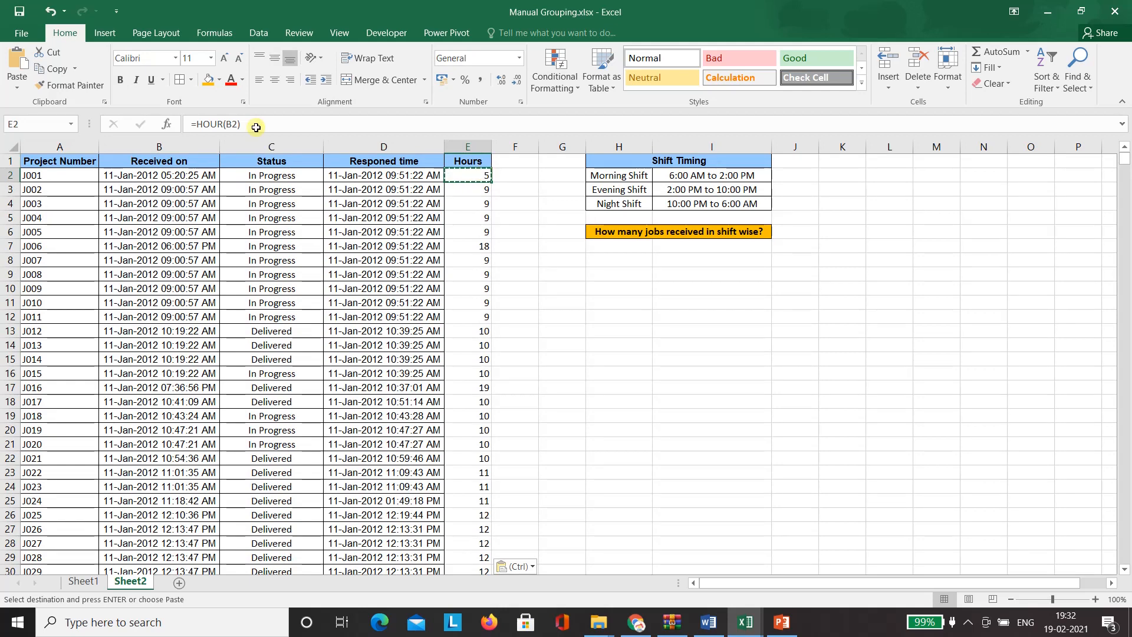
- Insert a PivotTable from Sheet2!$A$1:$E$3246 on the existing worksheet at Sheet2!$H$9
click(110, 34)
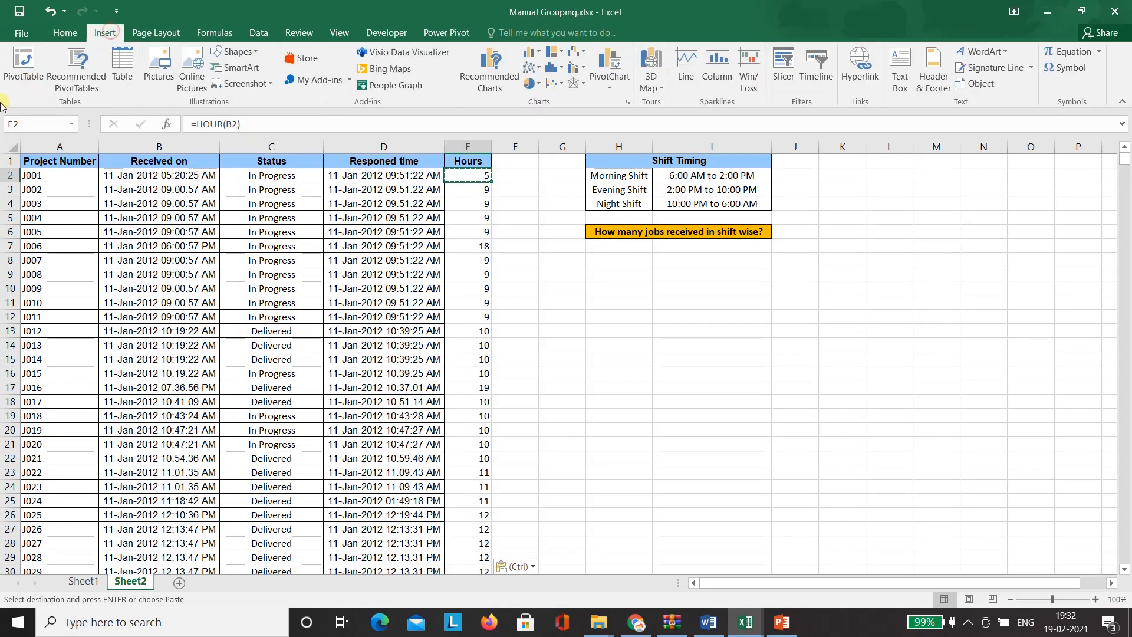
click(24, 64)
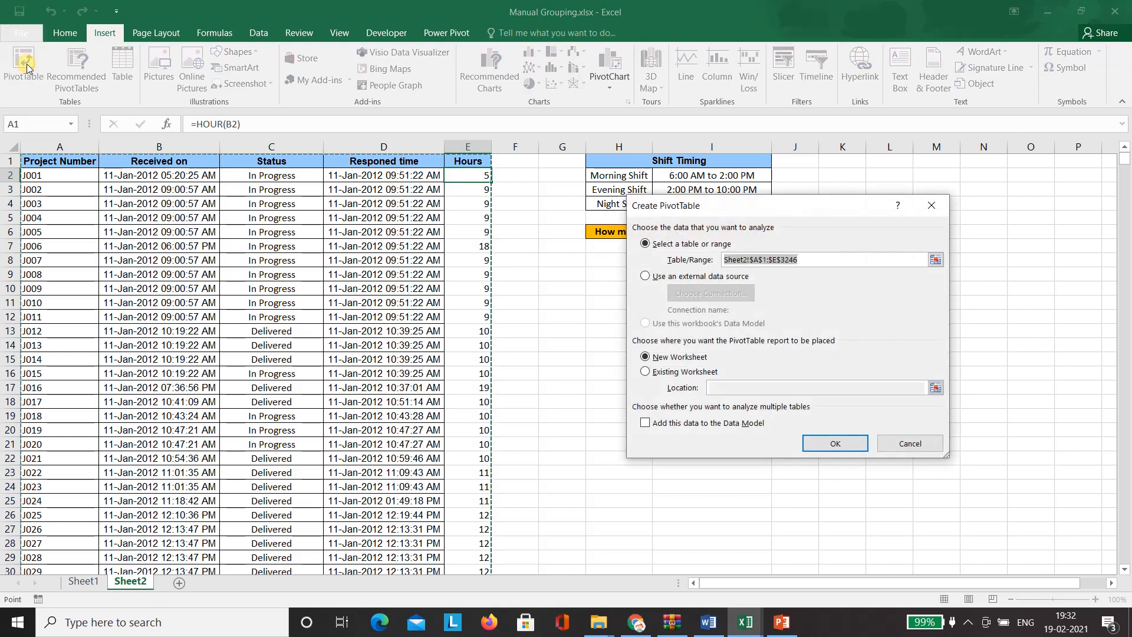
click(659, 374)
click(936, 388)
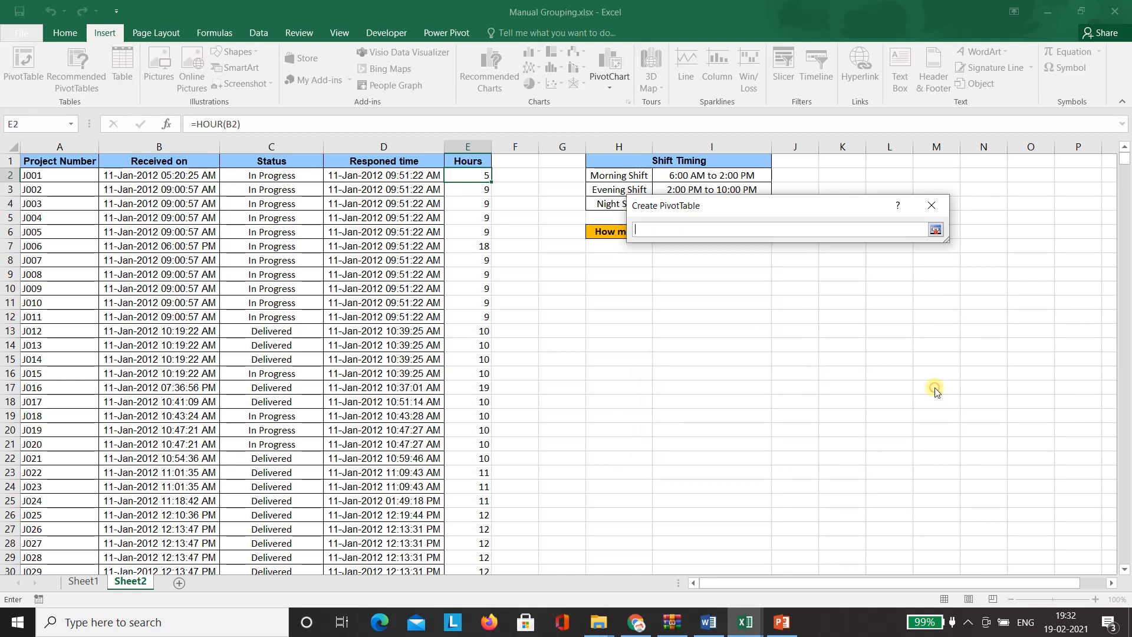
click(606, 272)
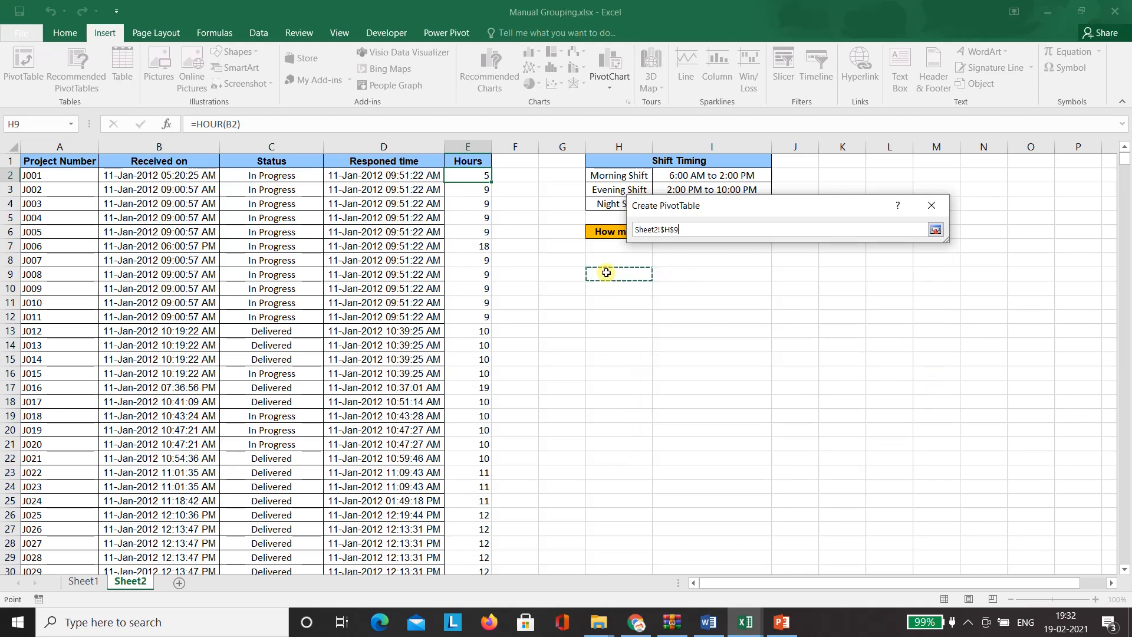
click(936, 229)
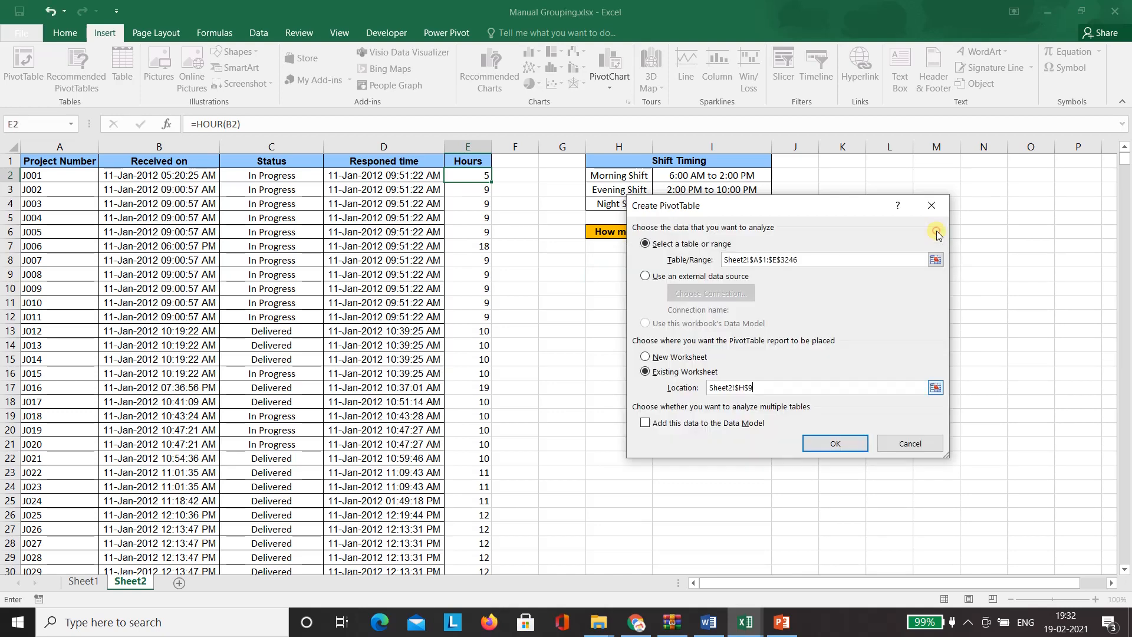
click(844, 444)
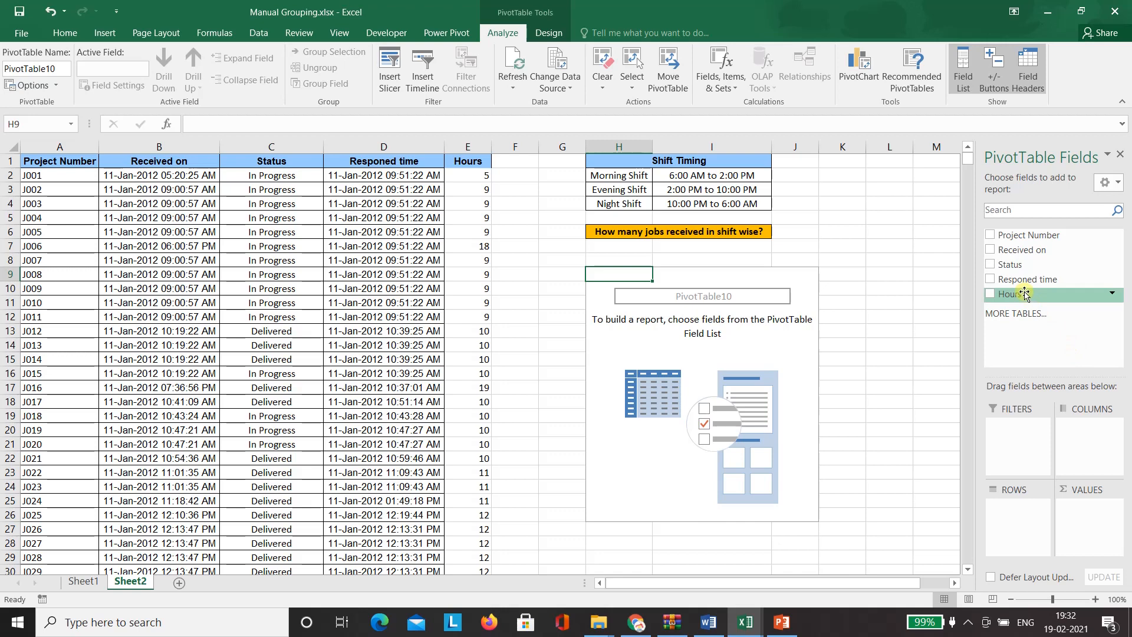
- Put Hours in the pivot rows and Count of Project Number in Values
drag(1026, 297, 1015, 527)
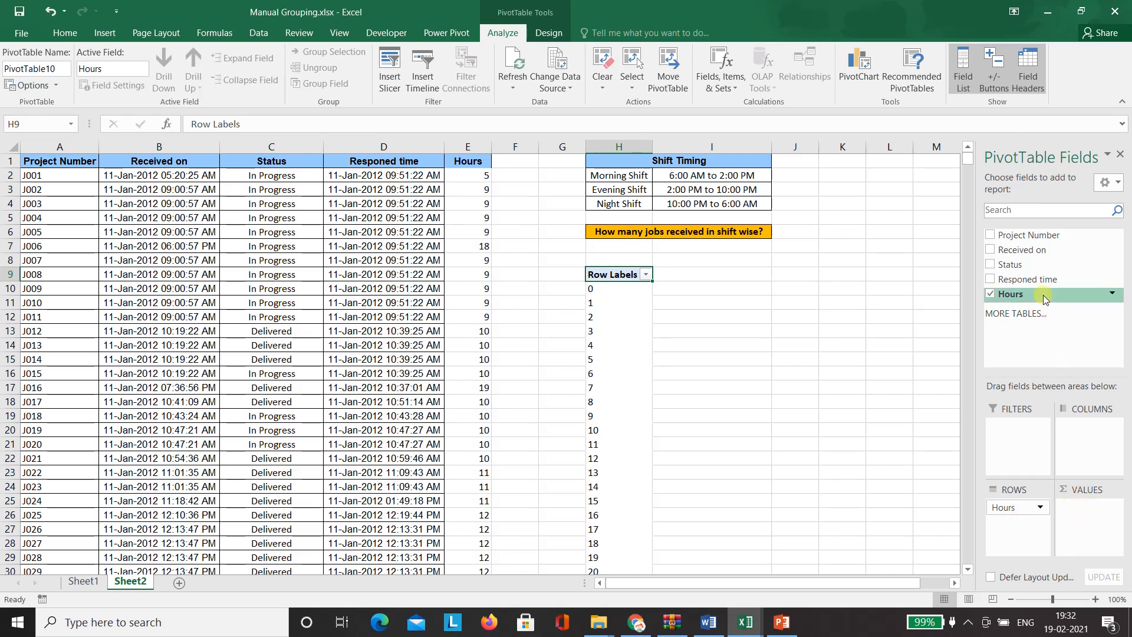
drag(1036, 236, 1097, 532)
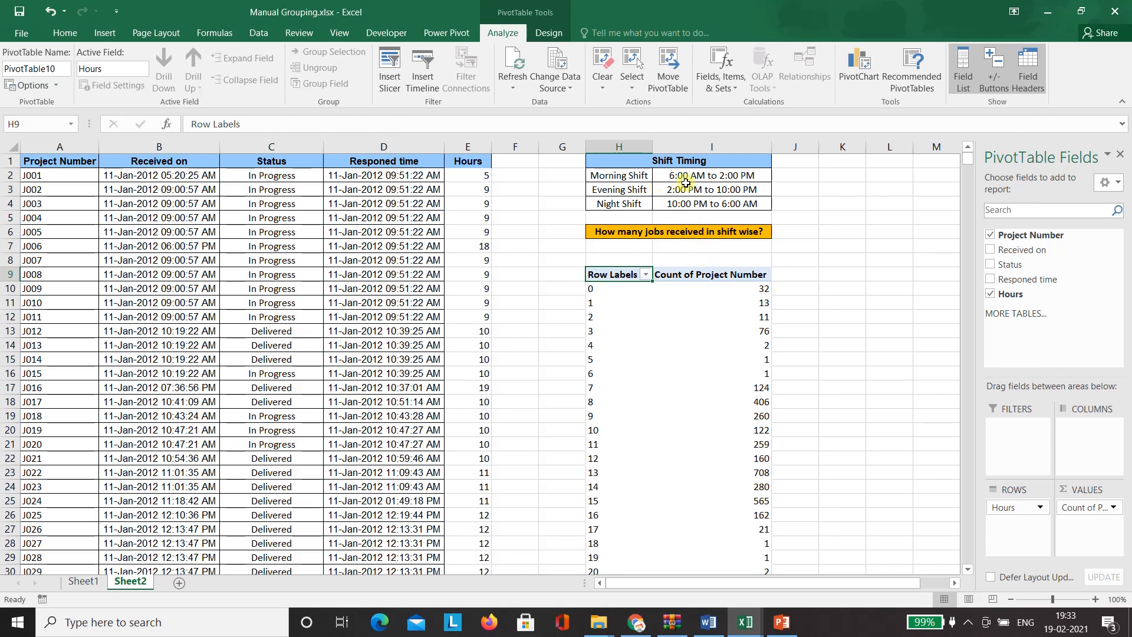
- Group pivot hours 6 through 13 into one group
click(613, 375)
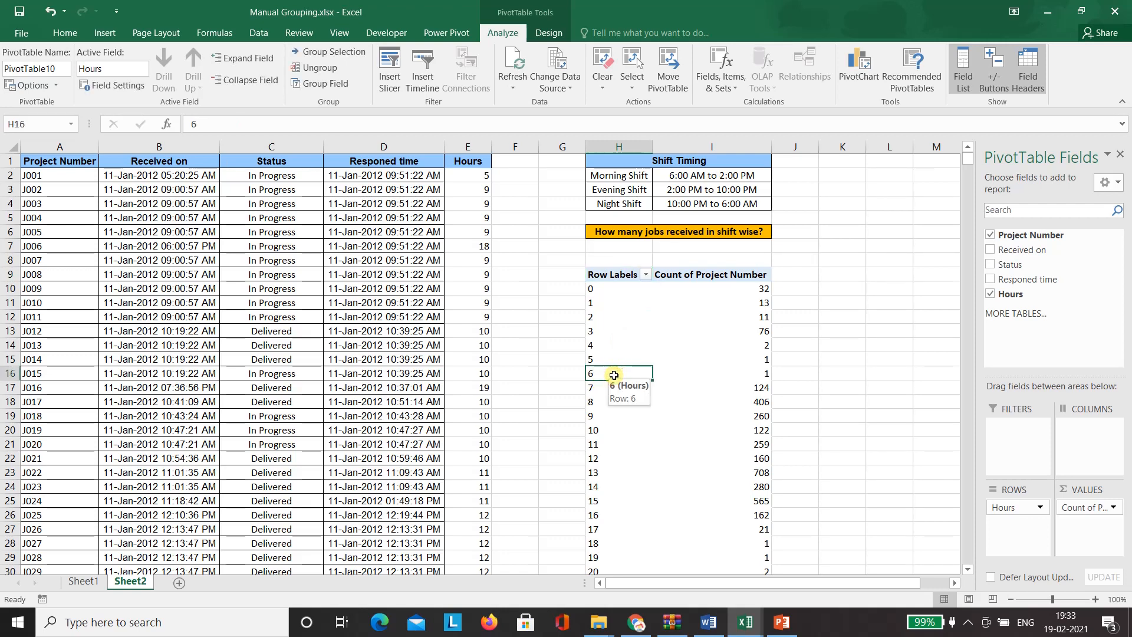
key(shift+Down)
key(shift+Down)
key(shift+Down)
key(shift+Down)
key(shift+Down)
key(shift+Down)
key(shift+Down)
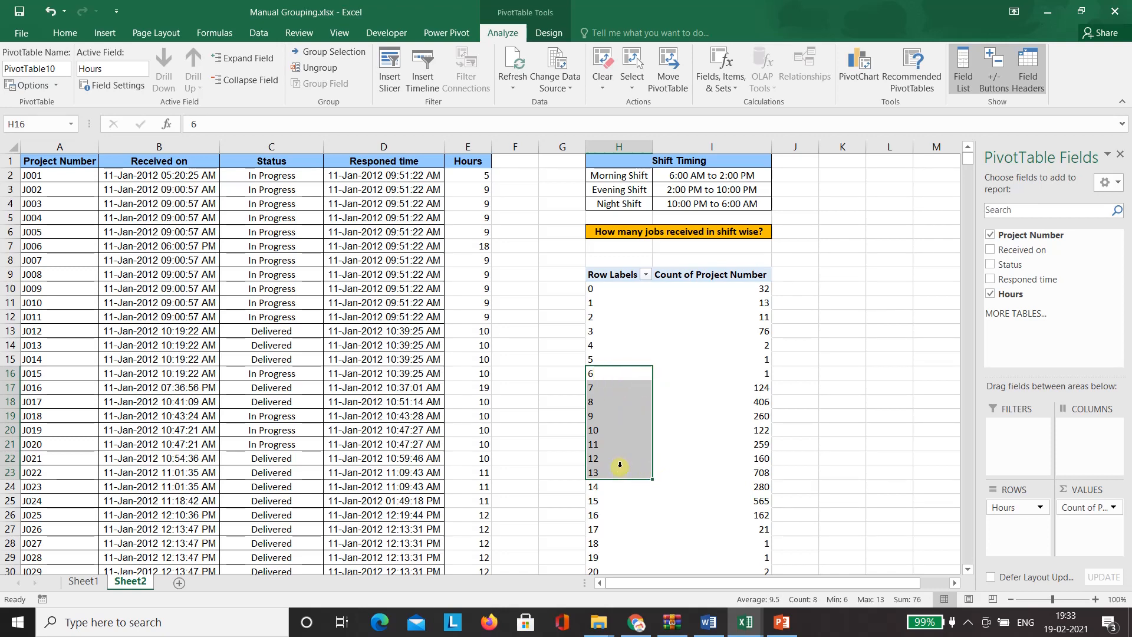
right_click(605, 373)
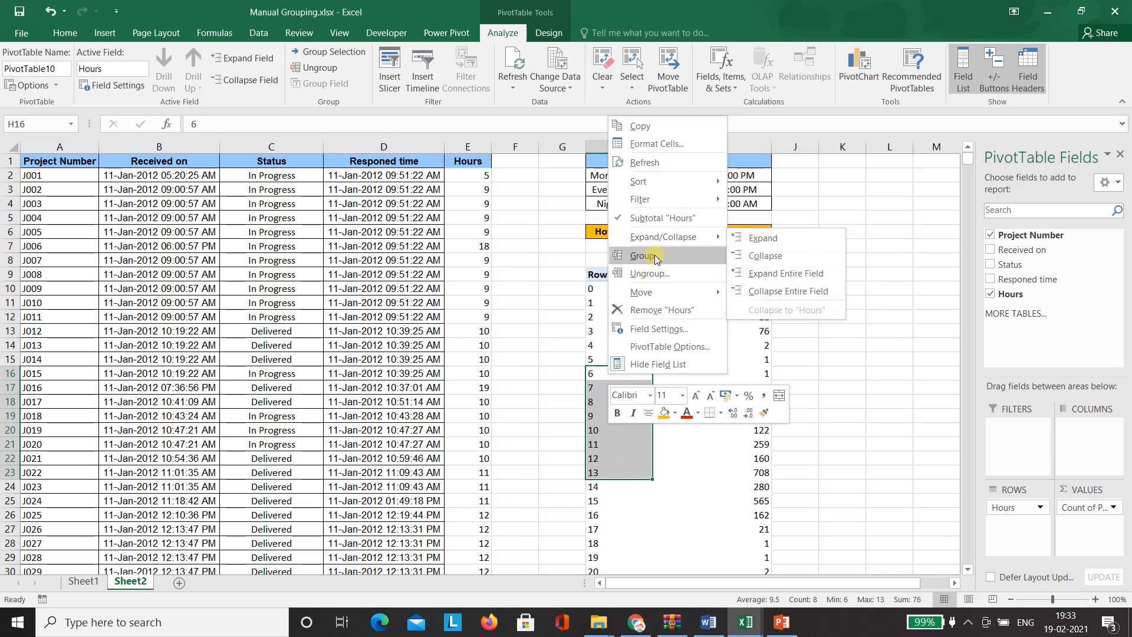
click(655, 257)
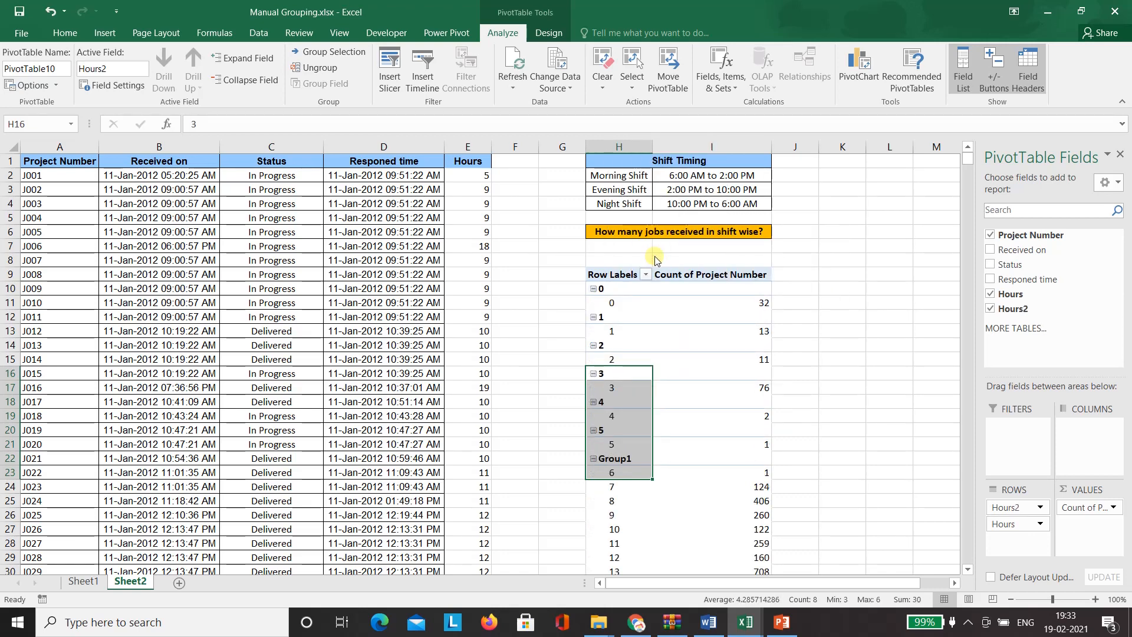
- Rename the Group1 label to Morning Shift
click(542, 485)
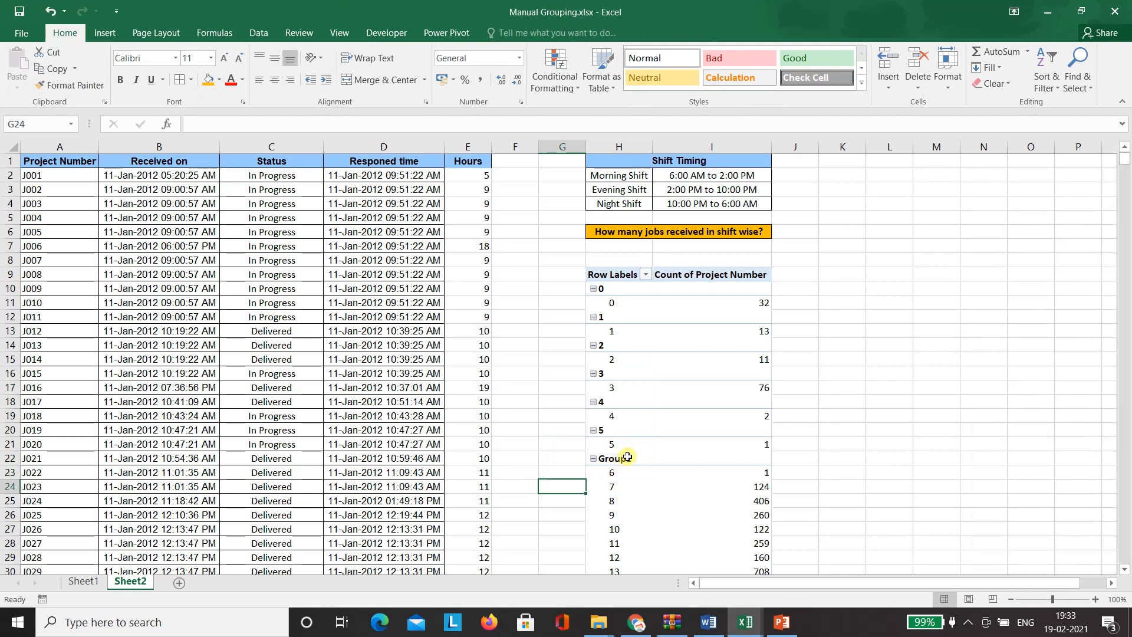
click(627, 458)
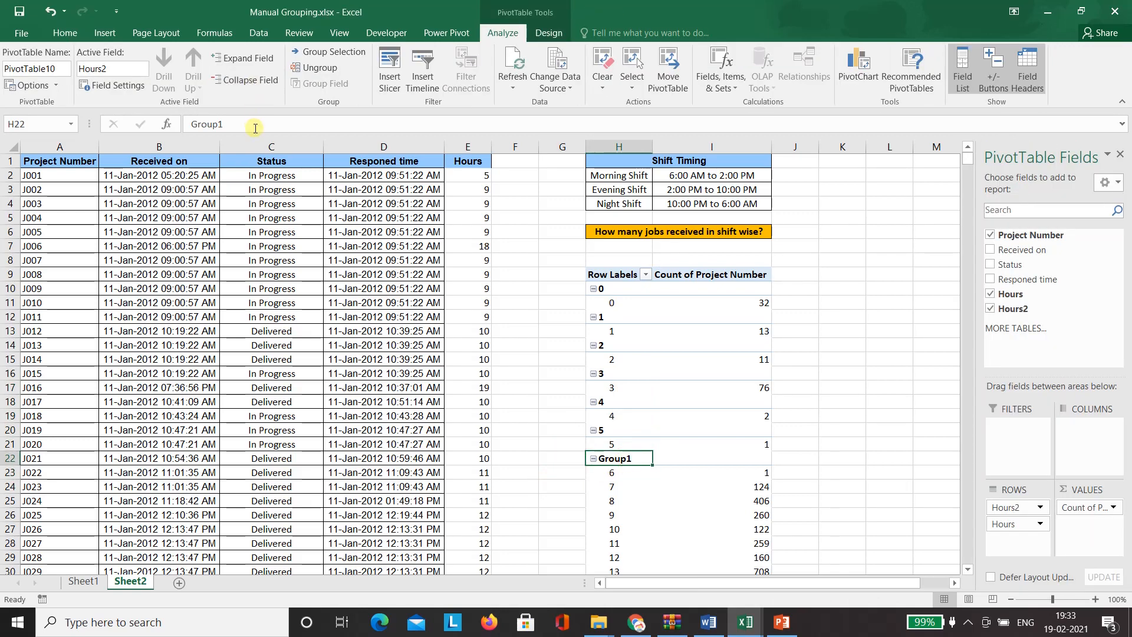
double_click(207, 124)
key(BackSpace)
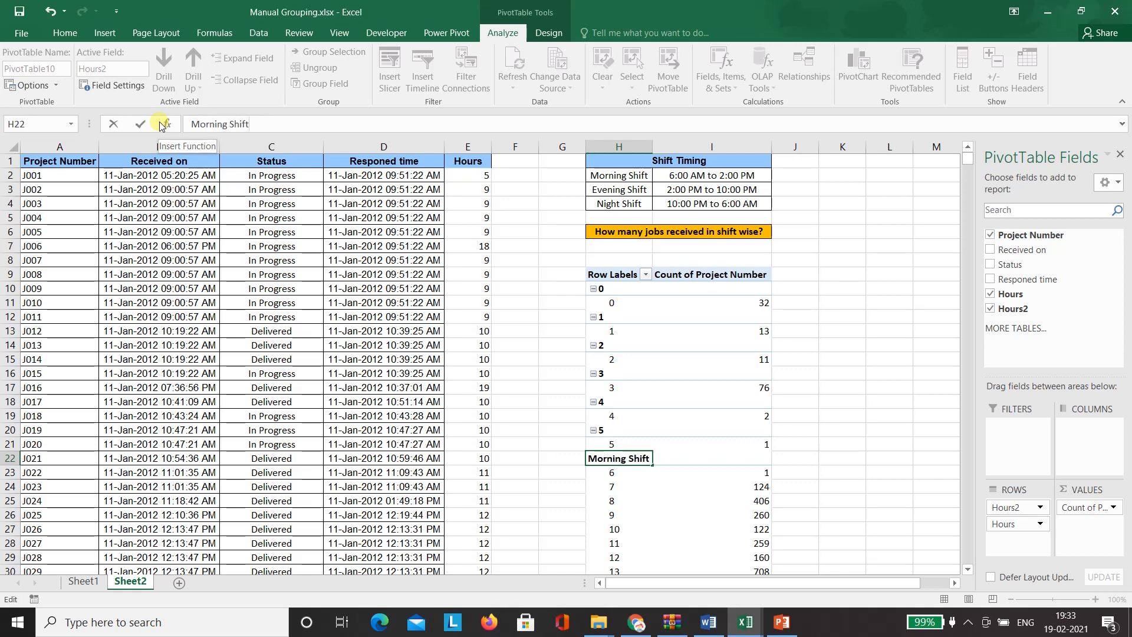
key(Return)
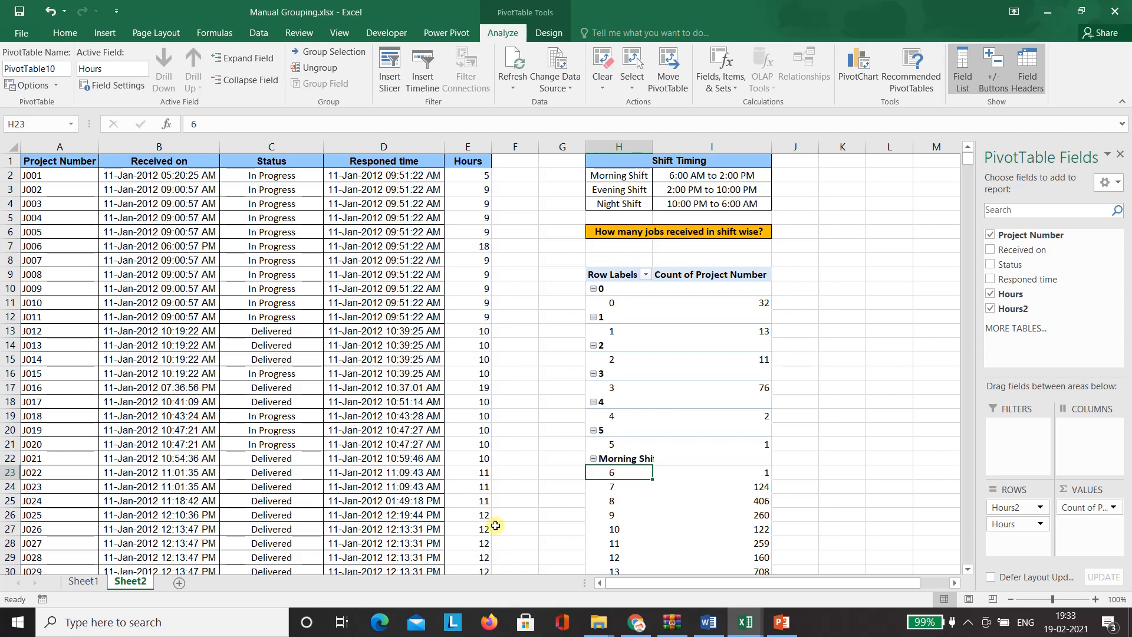
click(578, 523)
- Group pivot hours 14 through 21 into one group
key(Down)
key(Down)
key(Down)
key(Down)
key(Down)
key(Down)
key(Down)
key(Down)
key(Down)
key(Down)
key(Down)
key(Down)
key(Down)
key(Down)
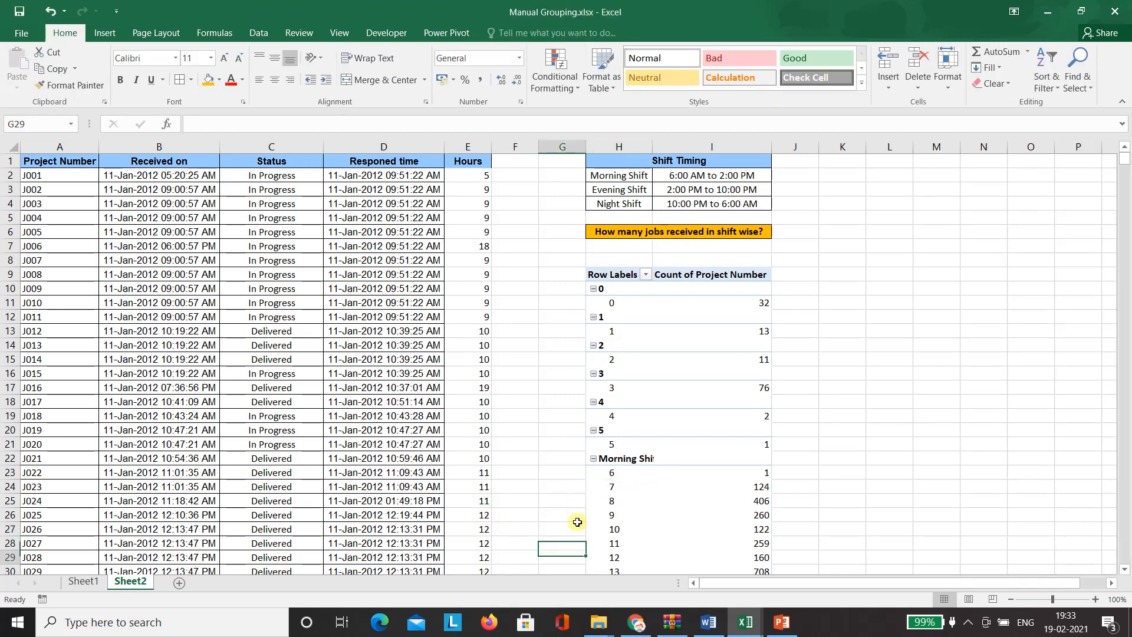
key(Down)
key(Down)
key(Down)
key(Down)
key(Down)
key(Down)
key(Down)
key(Down)
key(Down)
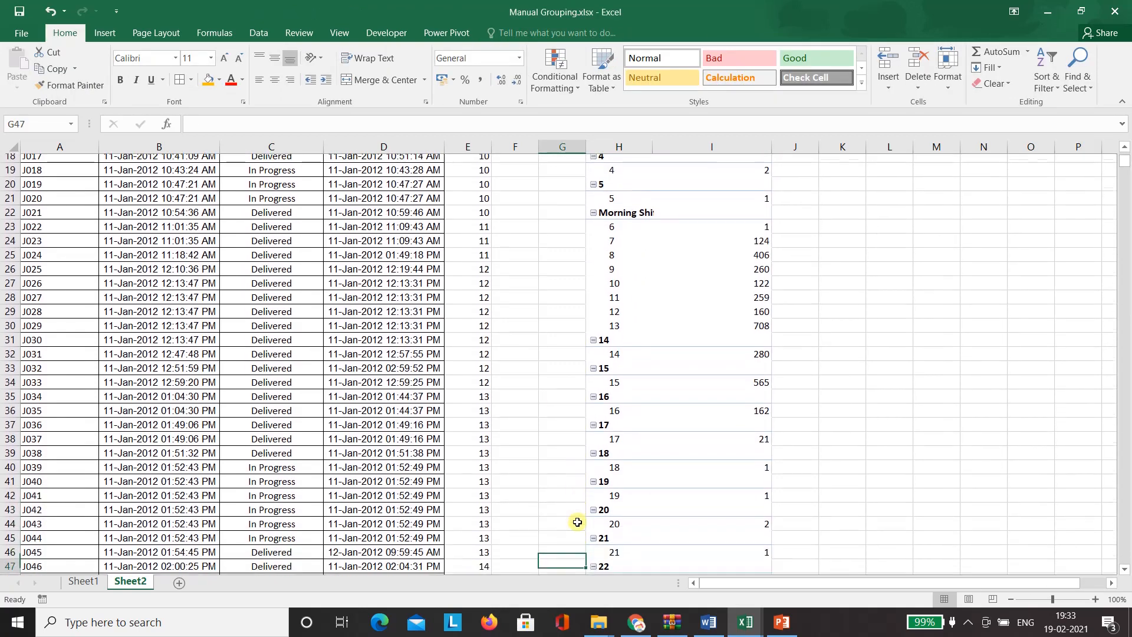
key(Down)
click(588, 289)
key(shift+Down)
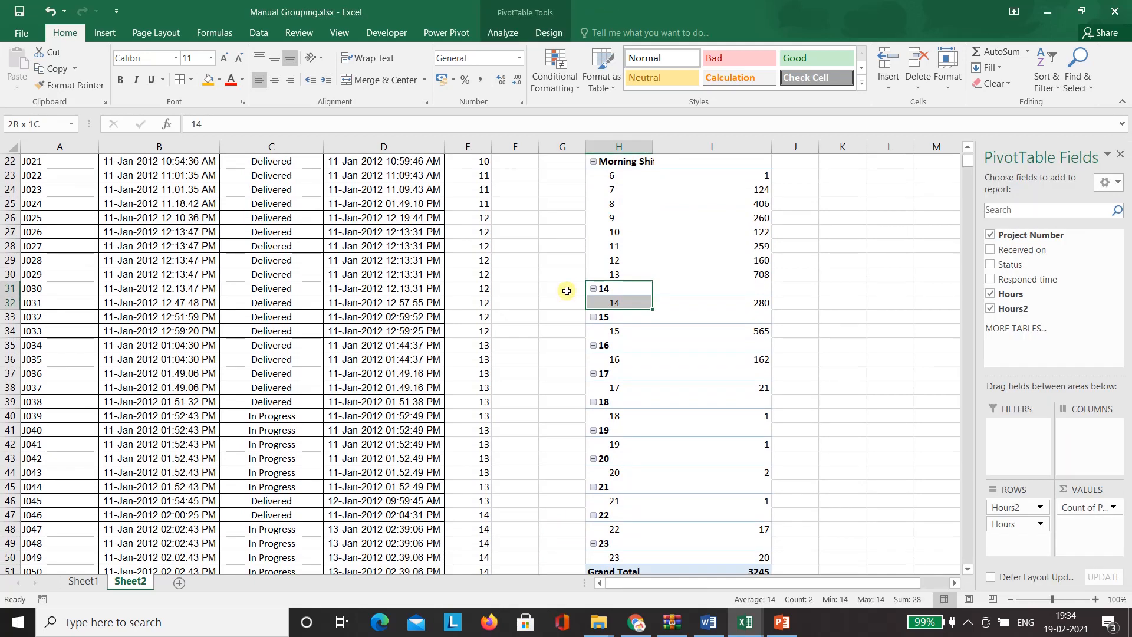
key(shift+Down)
key(shift+Down)
key(shift+Down)
key(shift+Down)
key(shift+Down)
key(shift+Down)
key(shift+Down)
key(shift+Down)
key(shift+Down)
key(shift+Down)
key(shift+Down)
key(shift+Down)
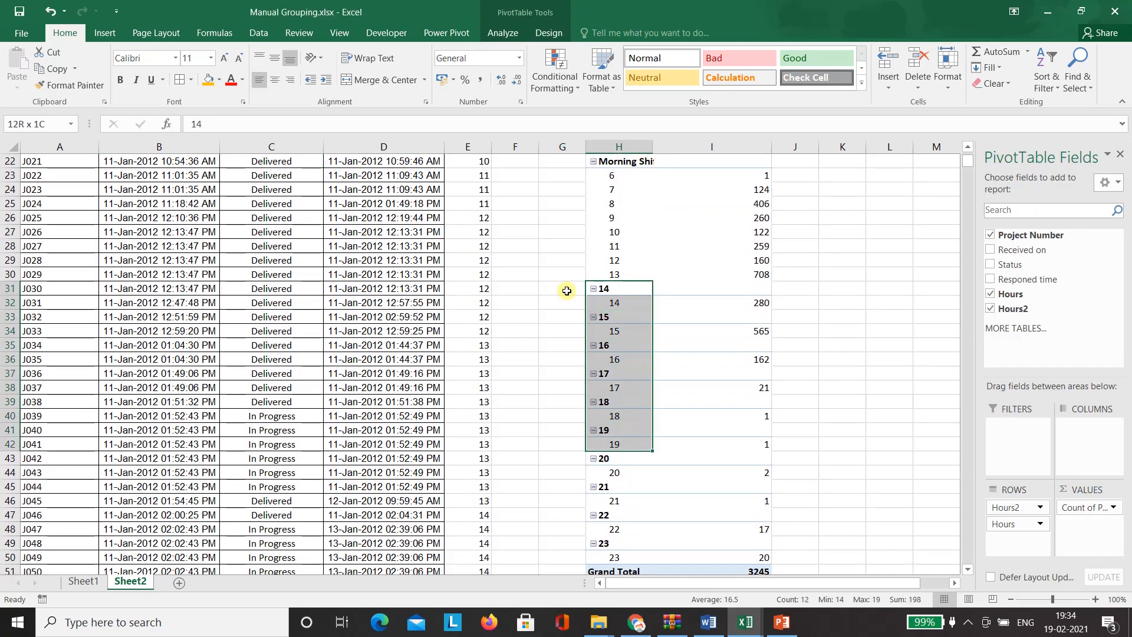
key(shift+Down)
key(shift+Down)
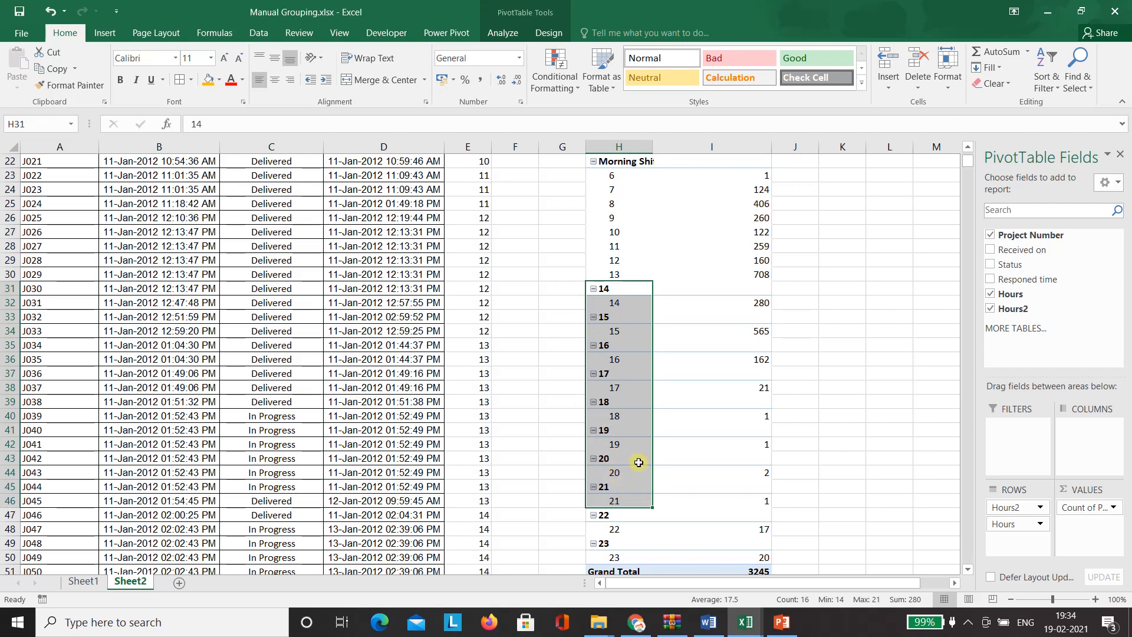
right_click(637, 290)
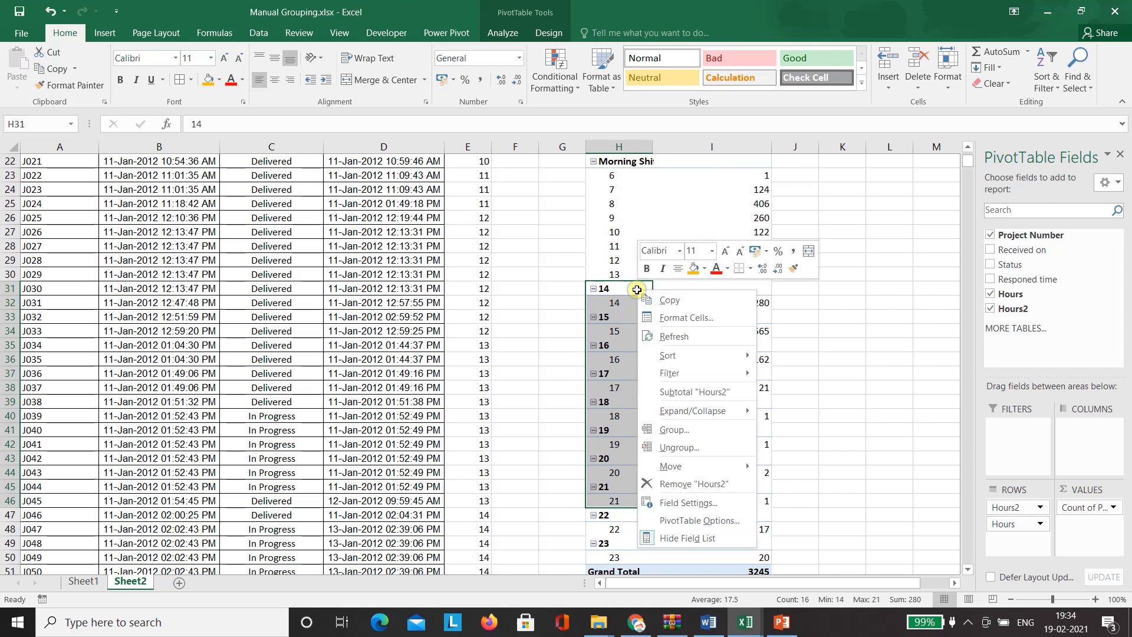
click(688, 431)
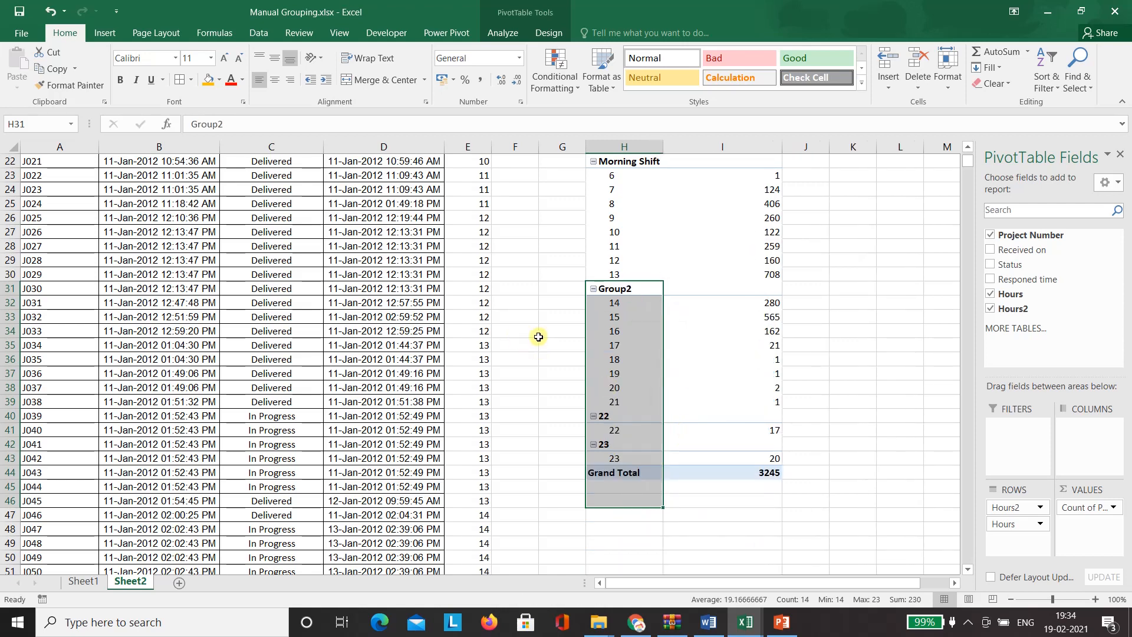
- Rename Group2 to Evening Shift, then select the remaining hours 22 and 23
click(538, 336)
click(635, 289)
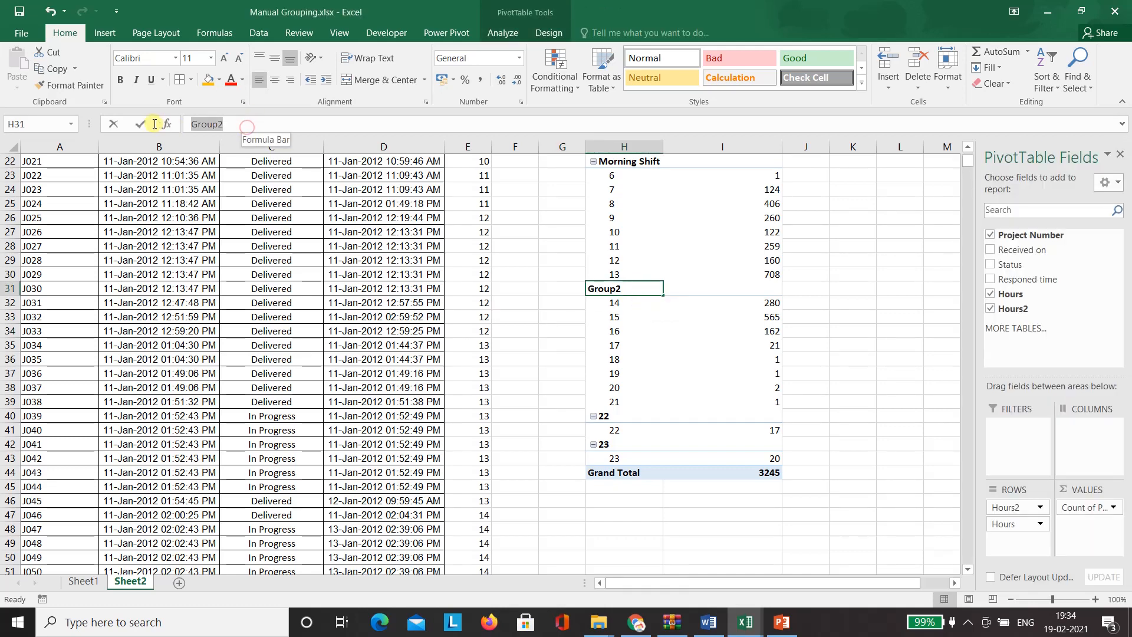
text(Evening Shift)
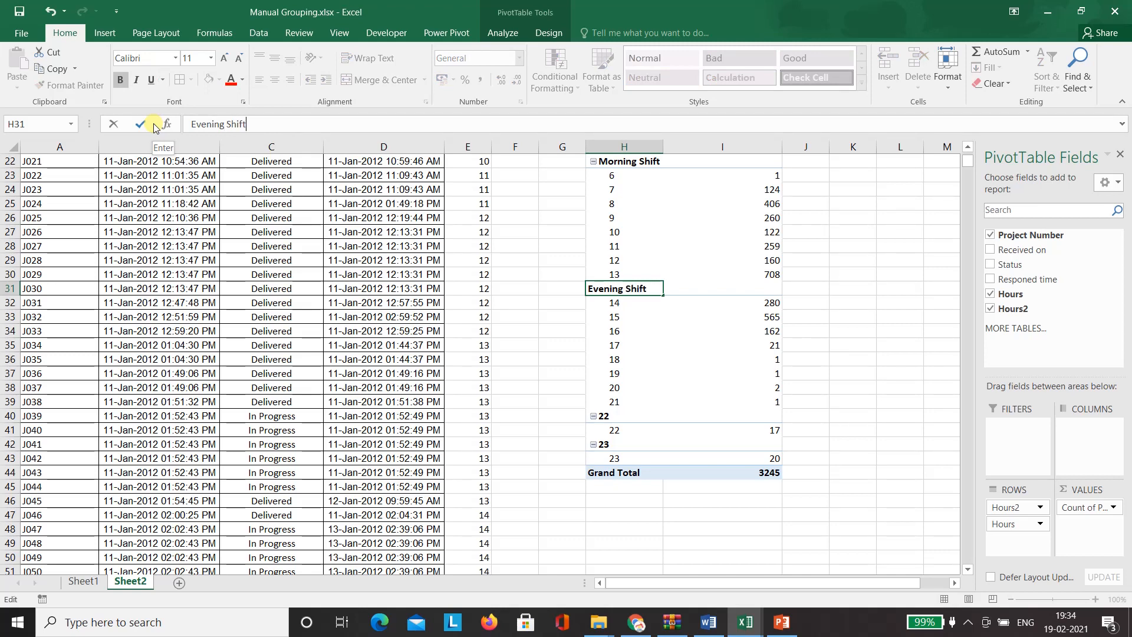
key(Return)
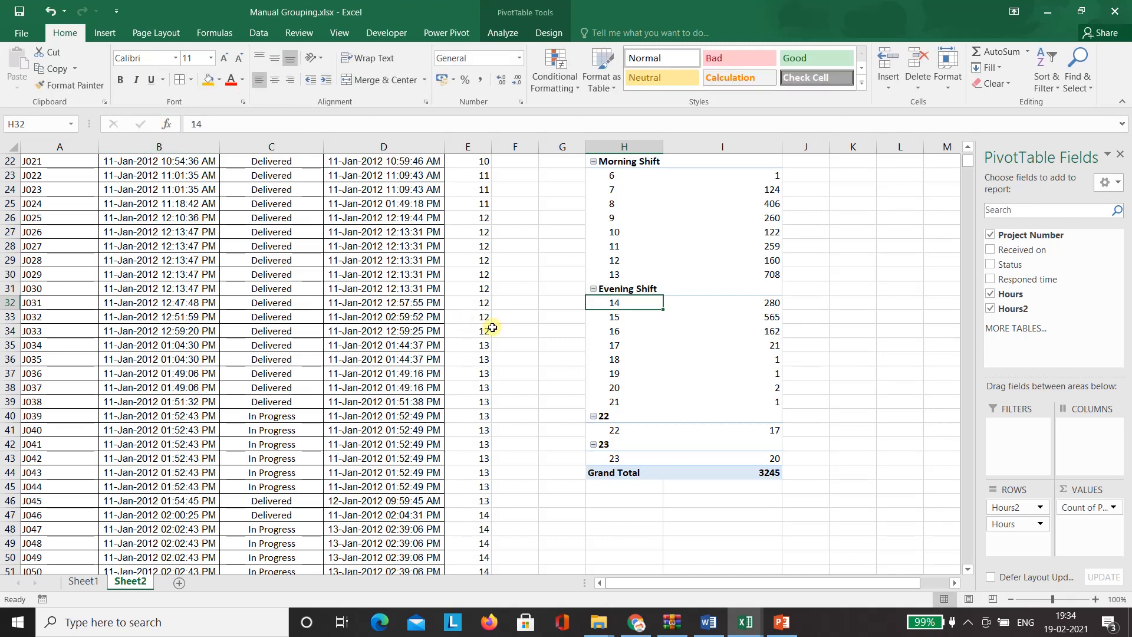
click(617, 416)
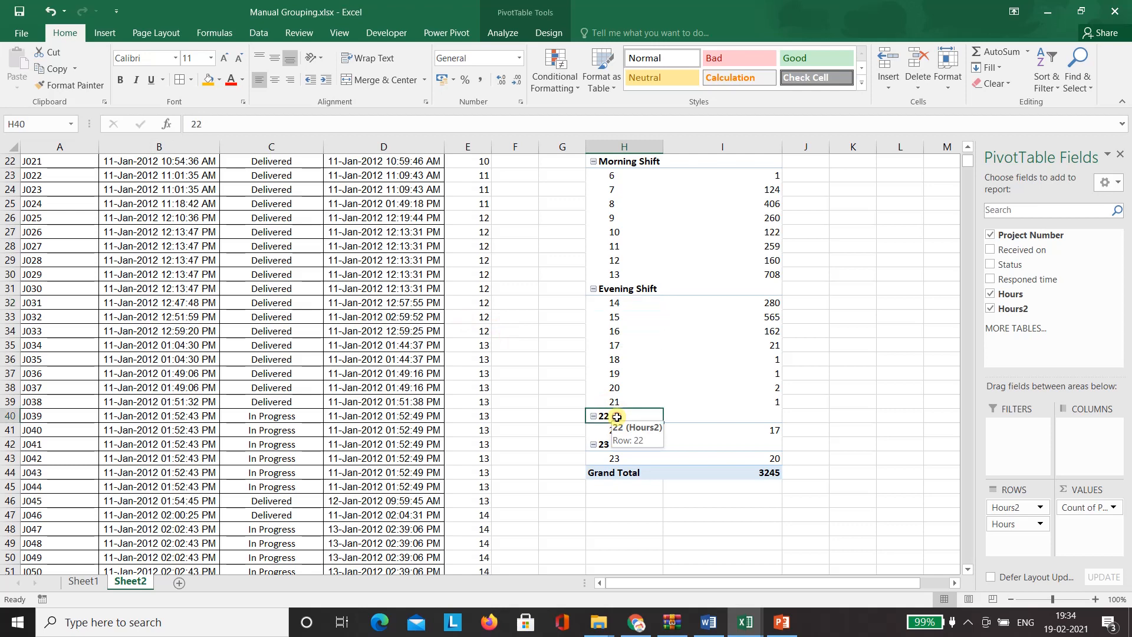
shift+click(627, 459)
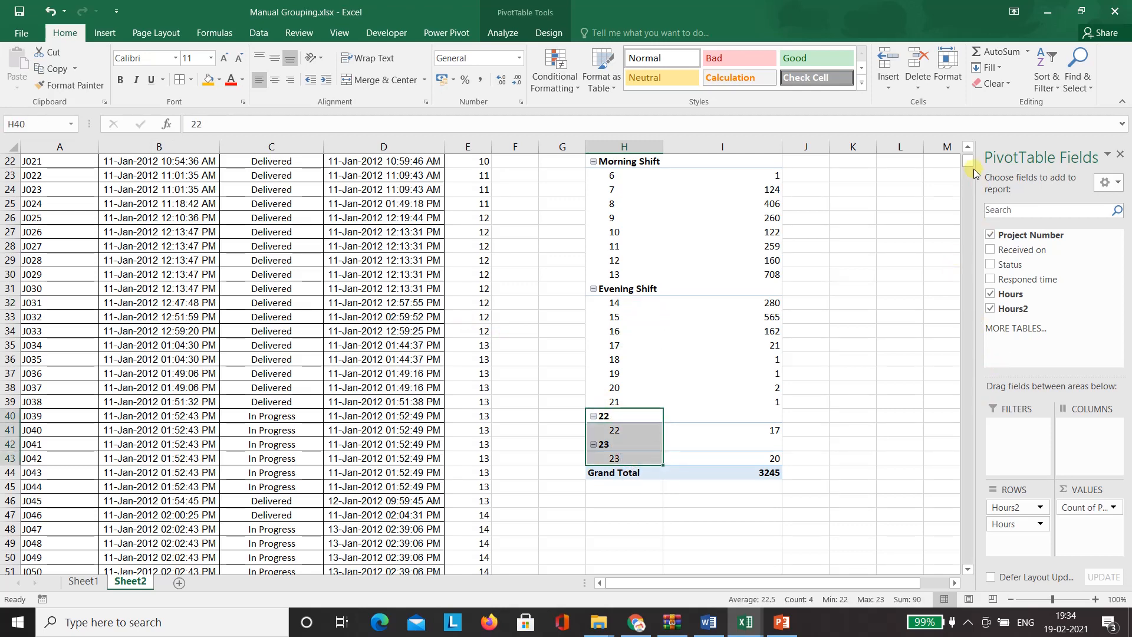
- Group the pivot's hour items 0–5, 22 and 23 together
drag(971, 163, 968, 150)
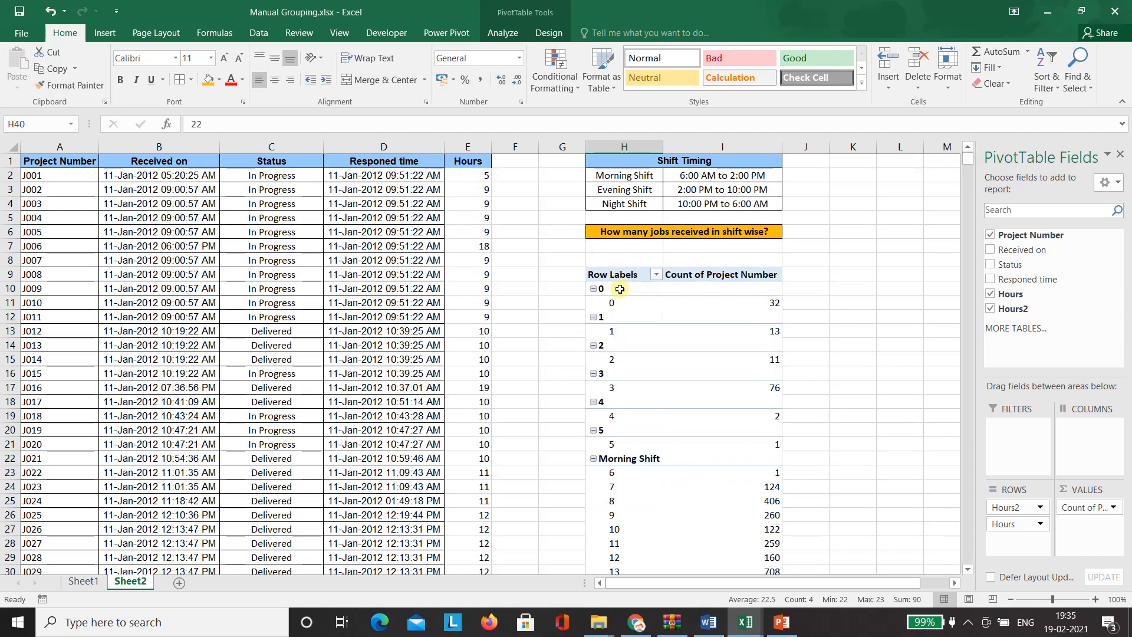
drag(619, 289, 635, 445)
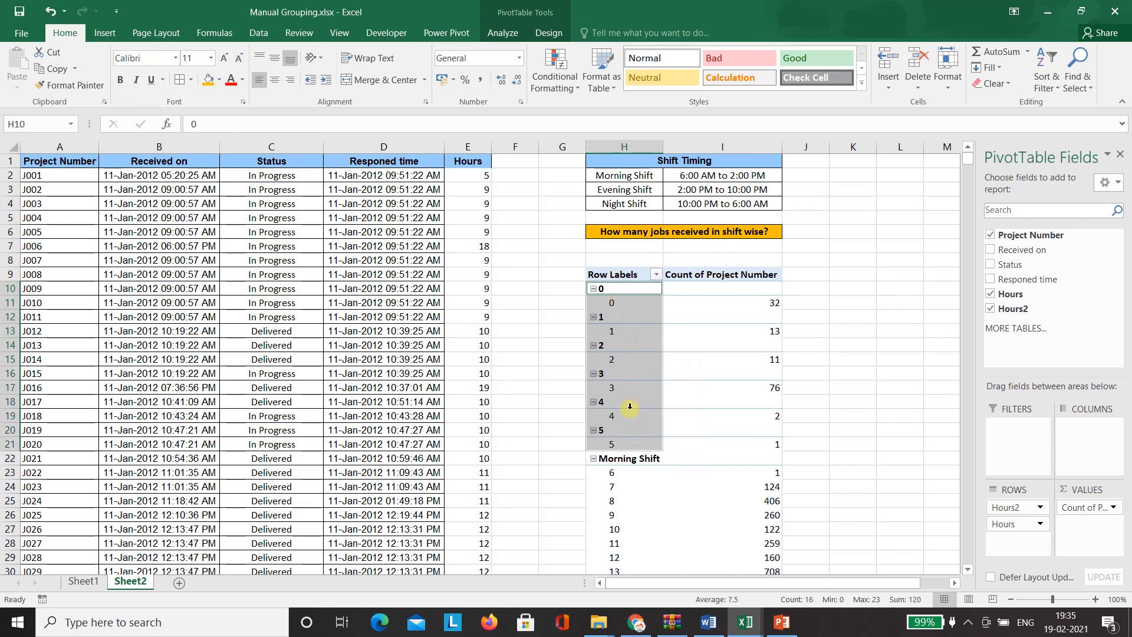
right_click(618, 334)
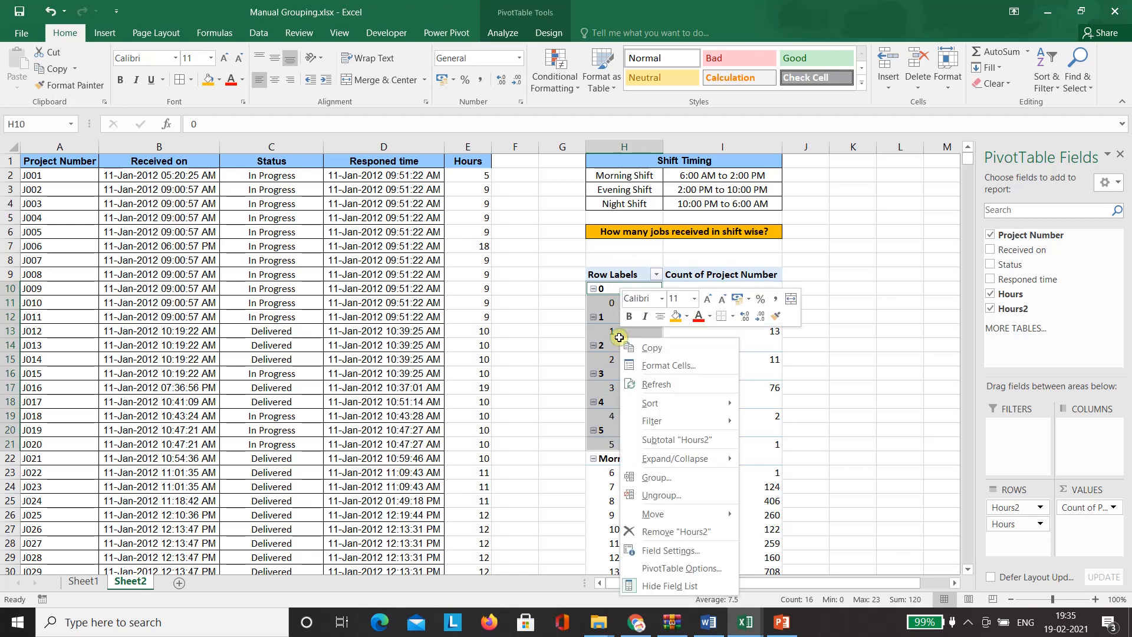
mouse_move(670, 429)
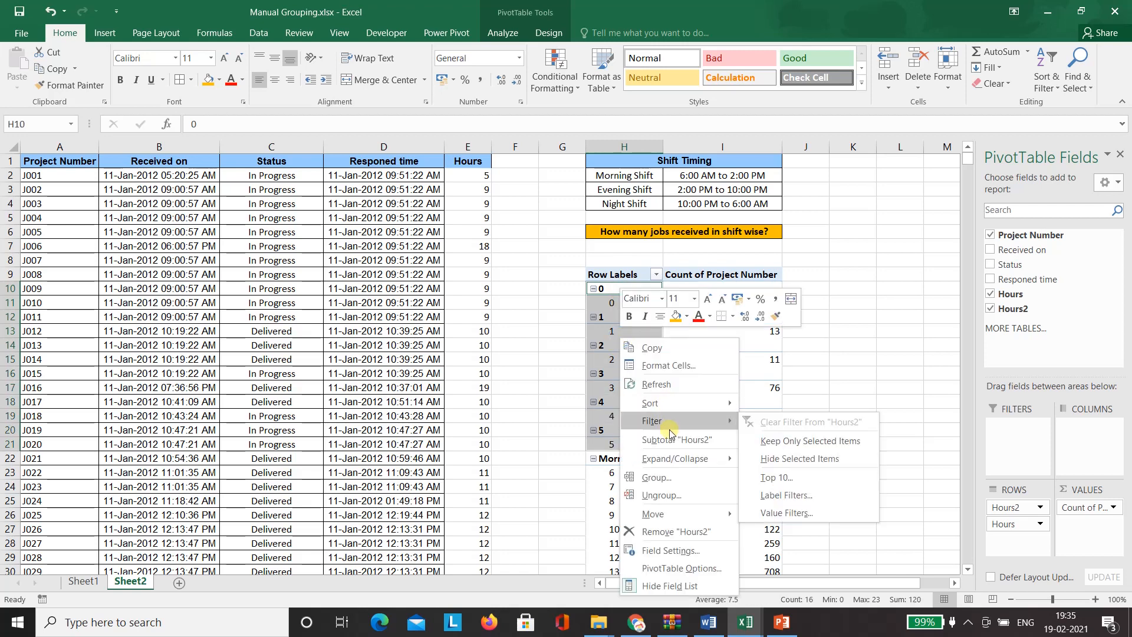
click(669, 477)
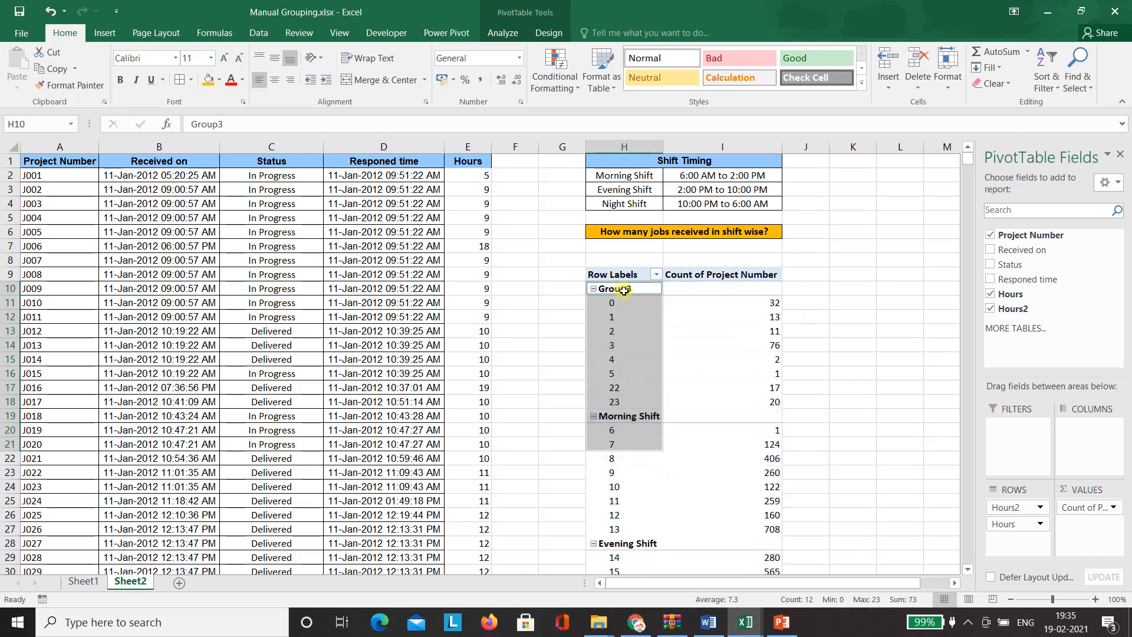
- Rename the new Group3 label to Night Shift
click(624, 290)
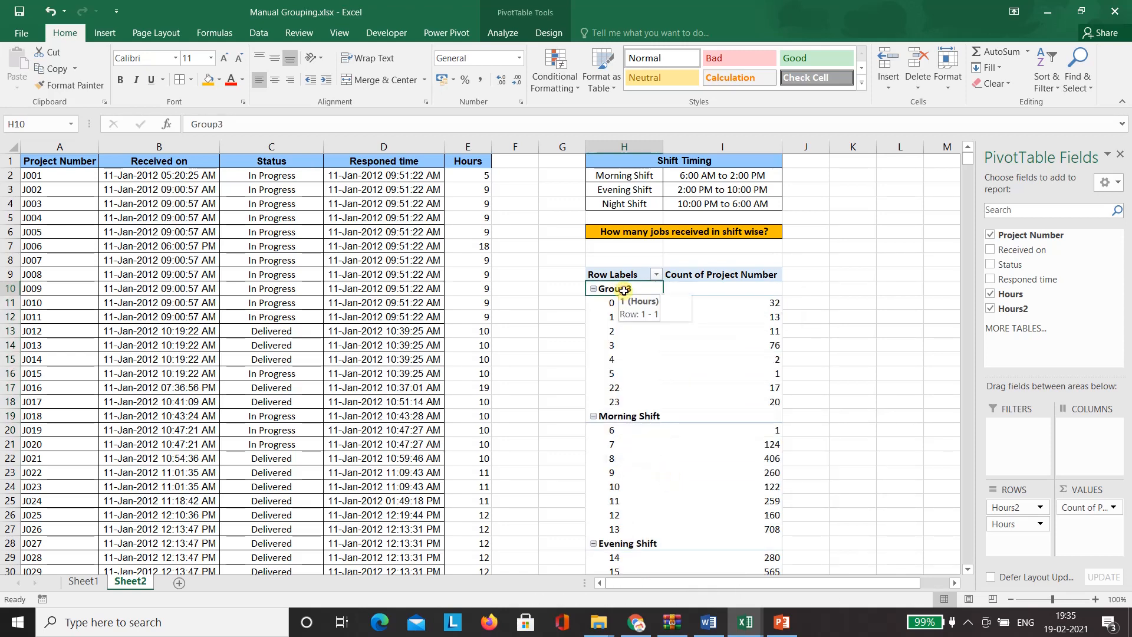
double_click(206, 124)
text(Night Shift)
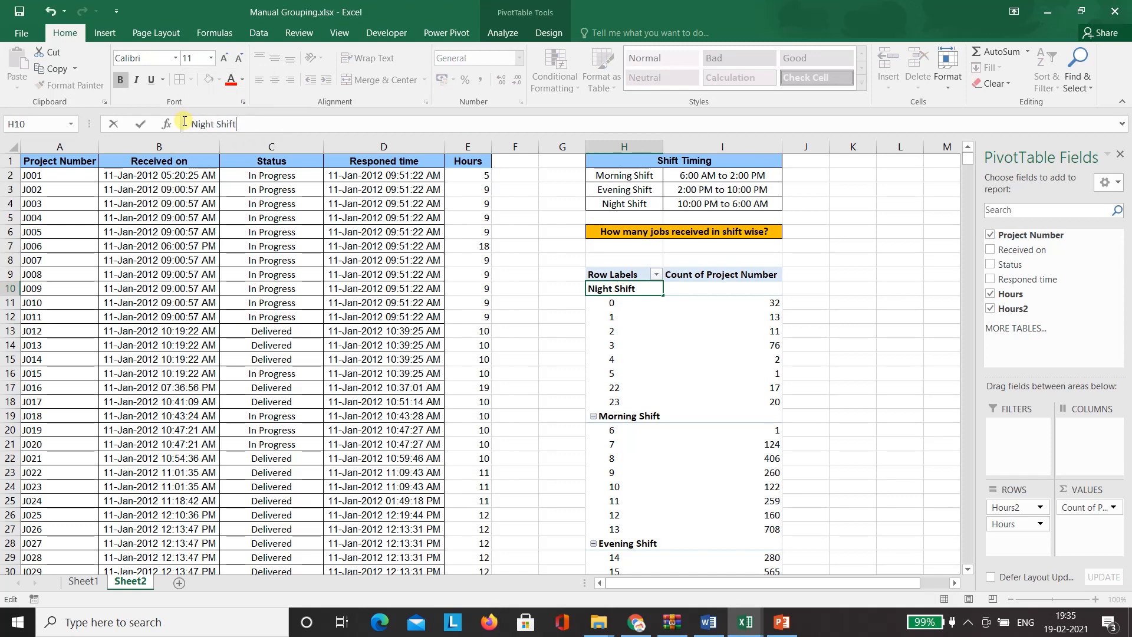
key(Return)
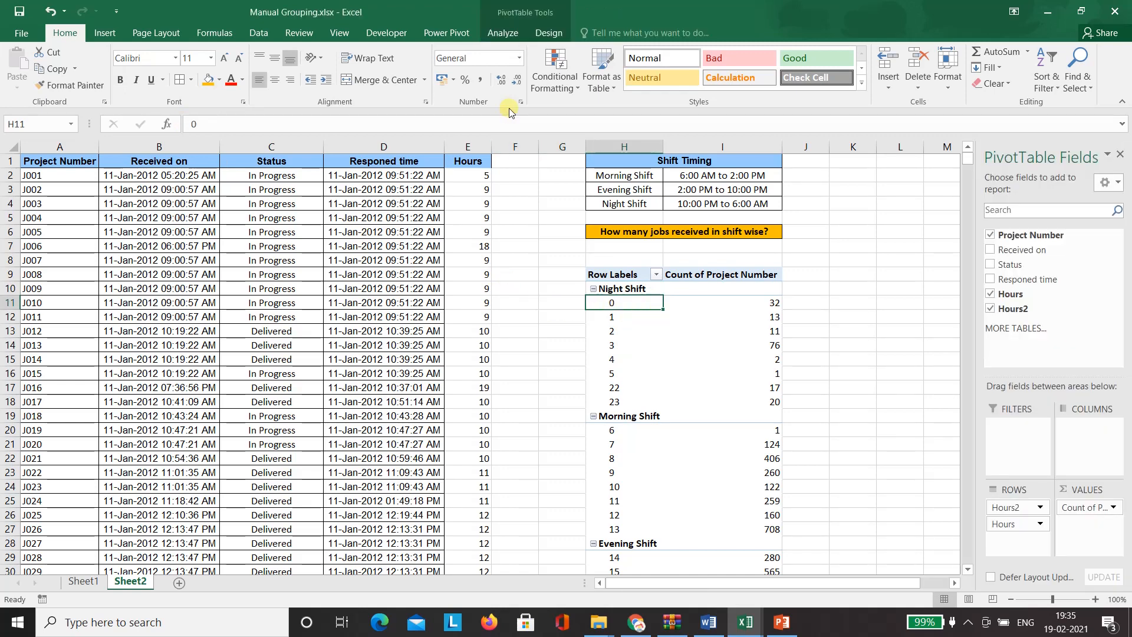
- Collapse the pivot to Night 172, Morning 2040 and Evening 1033 shift totals
click(505, 37)
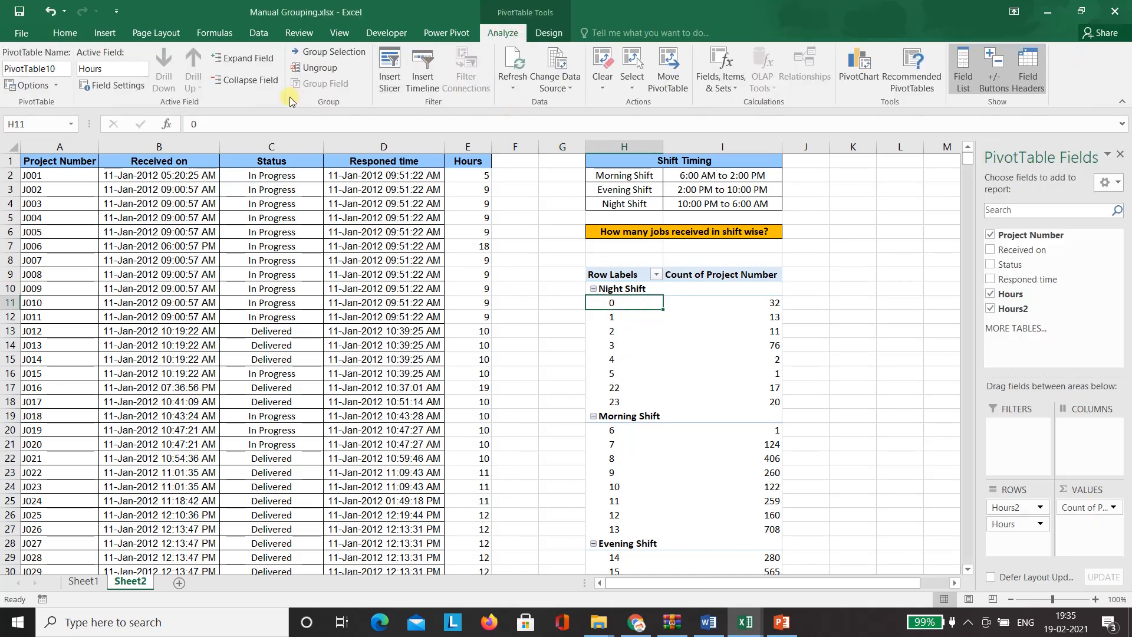
click(223, 84)
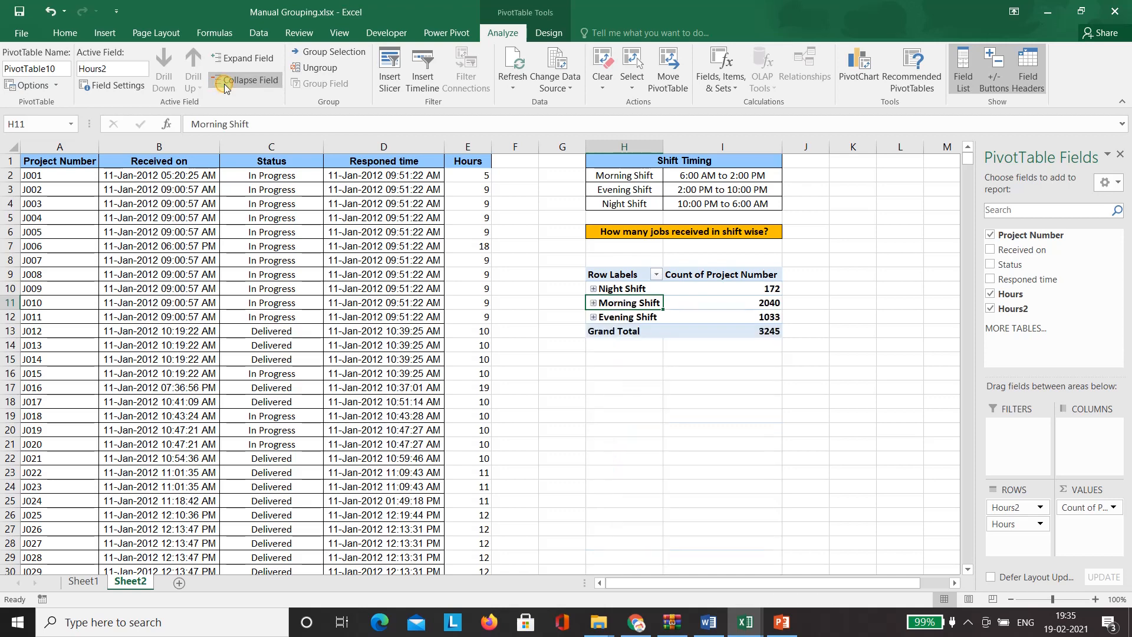
click(625, 373)
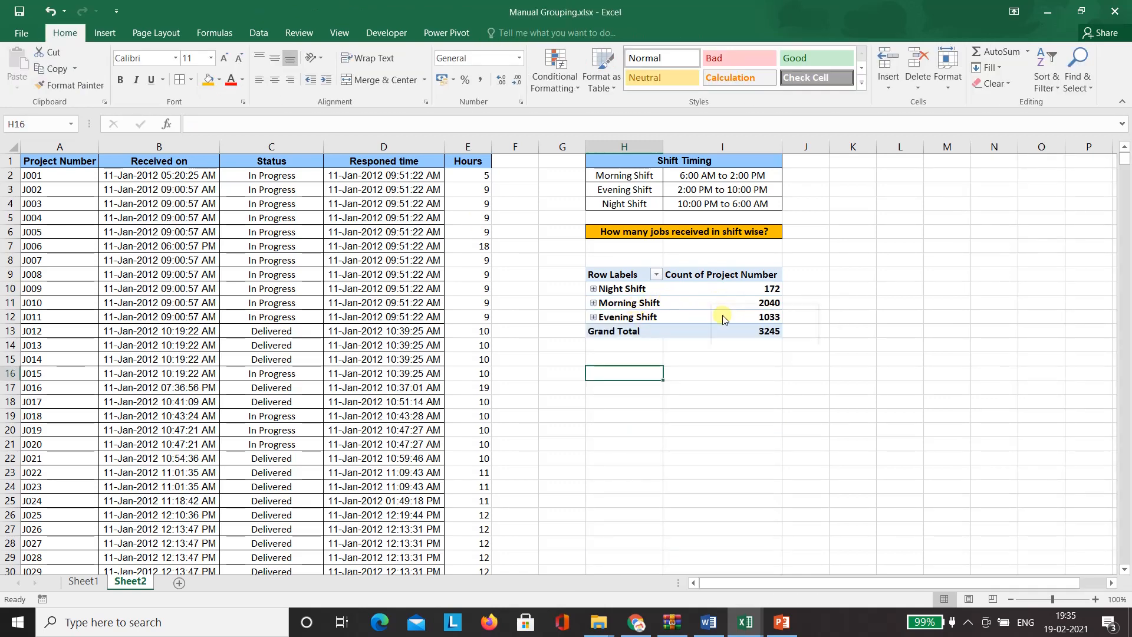
mouse_move(701, 319)
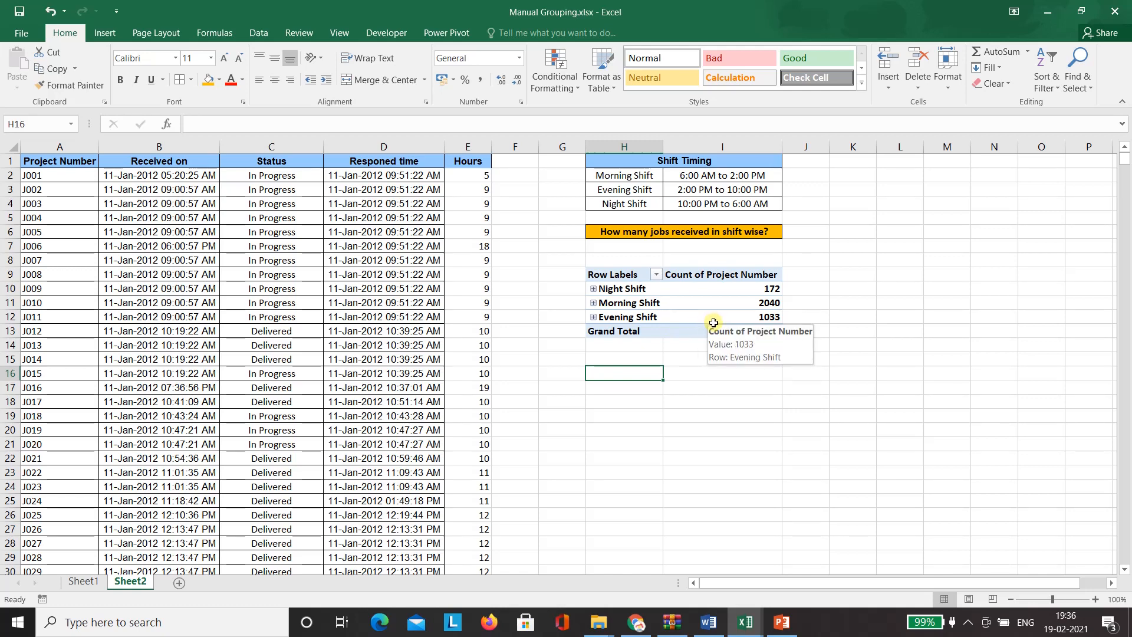
- Rename the pivot headers to Shift and Volume
click(642, 275)
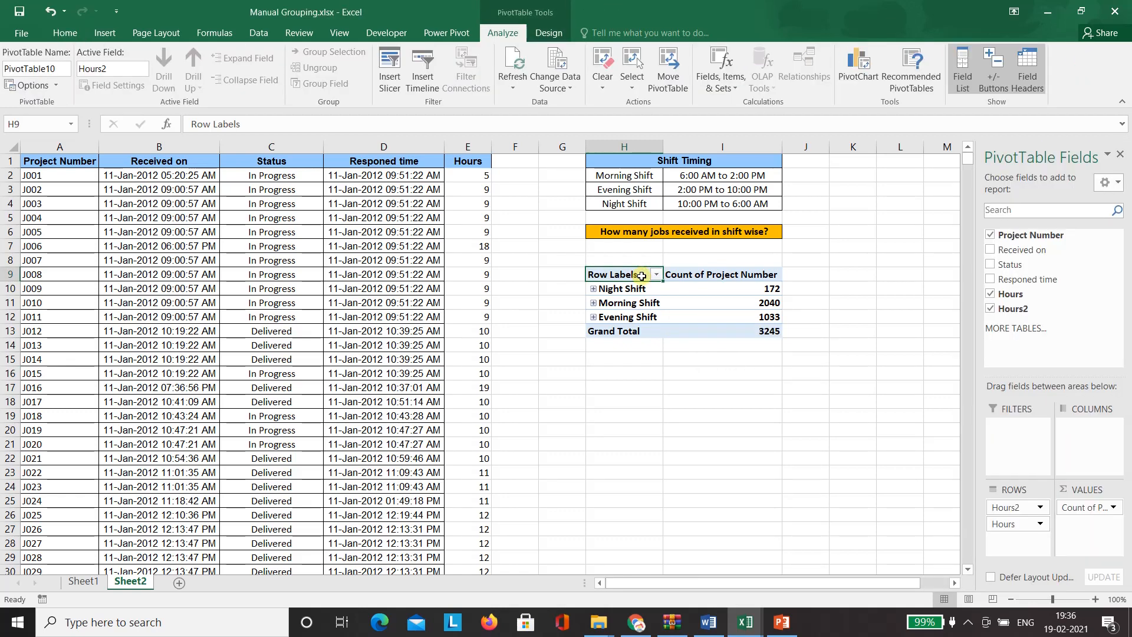
text(Shift)
click(684, 274)
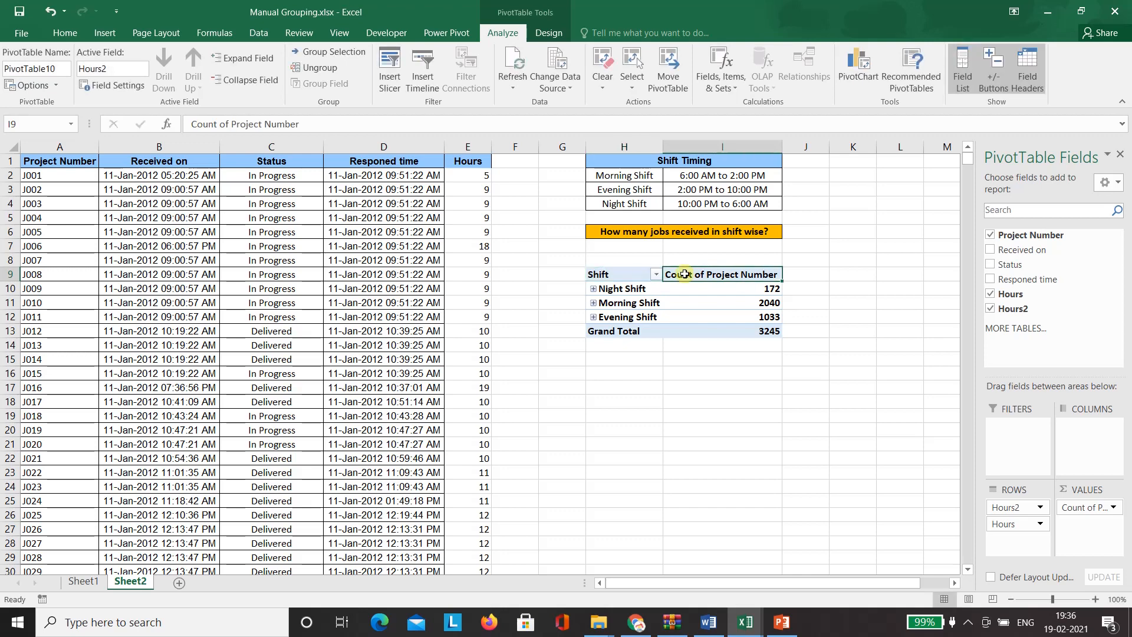
text(Volume)
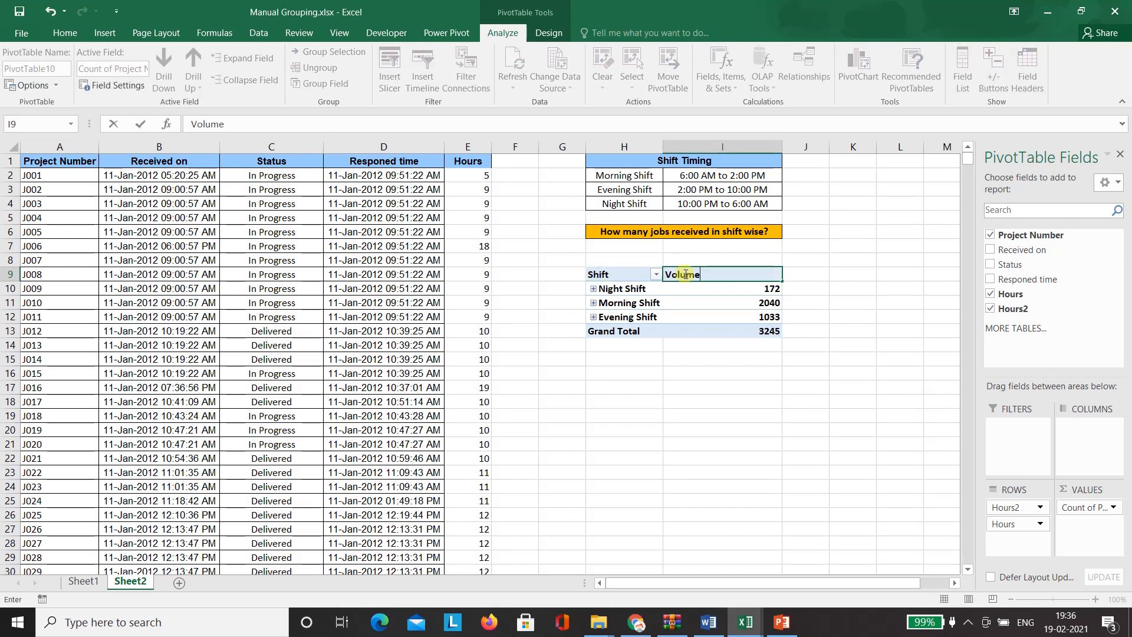
key(Return)
- Expand the Night, Morning and Evening Shift groups to show their hourly counts
click(602, 290)
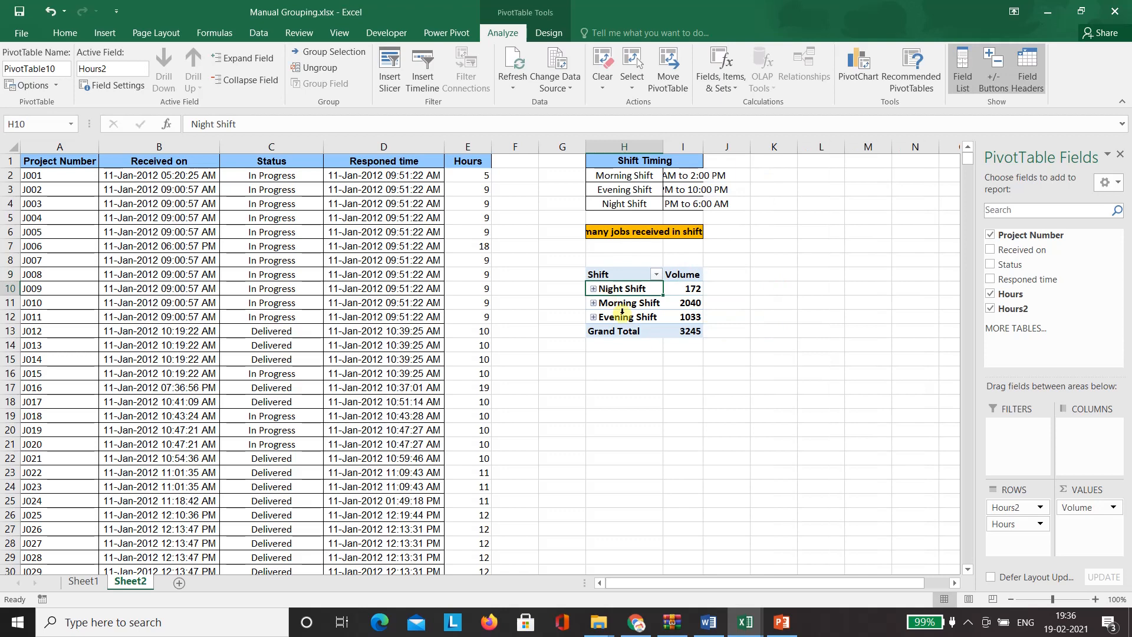
click(593, 290)
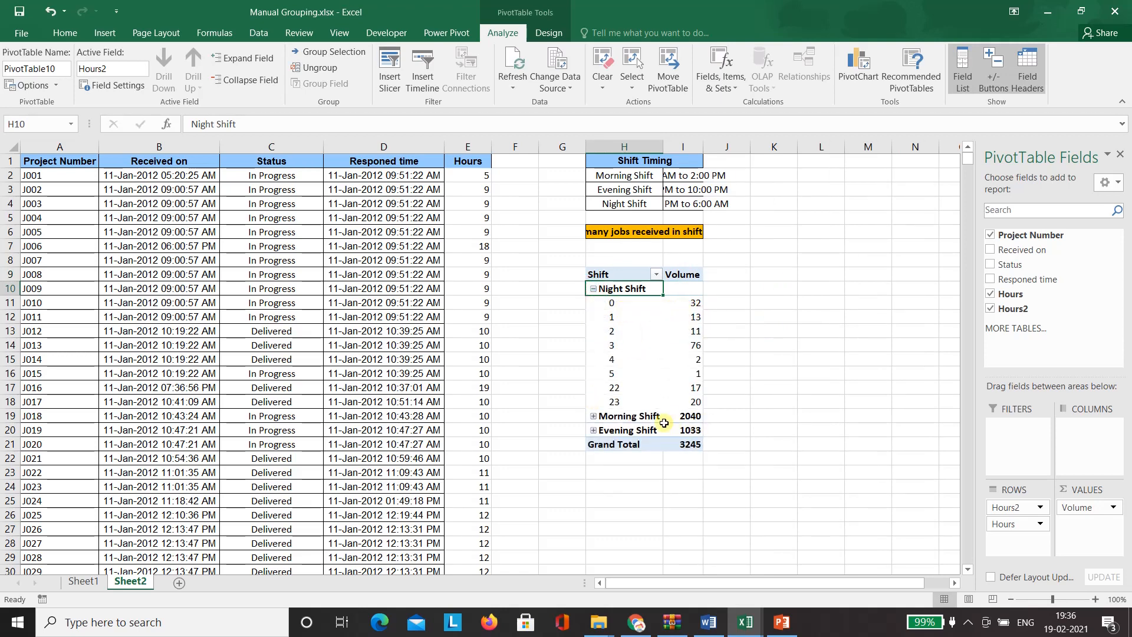
click(594, 417)
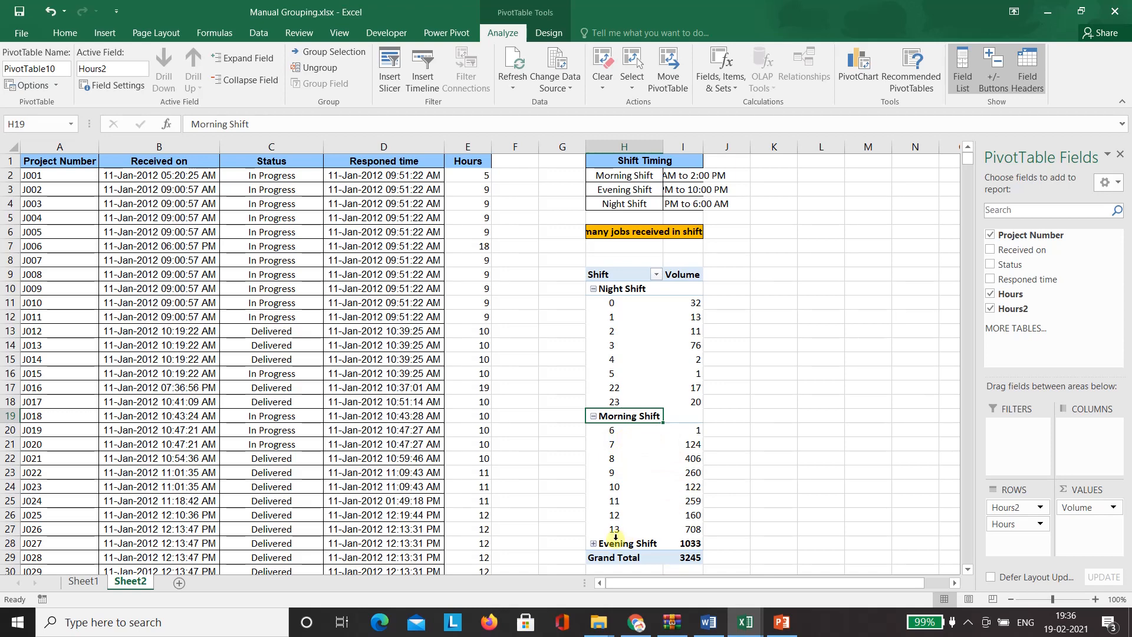
click(594, 544)
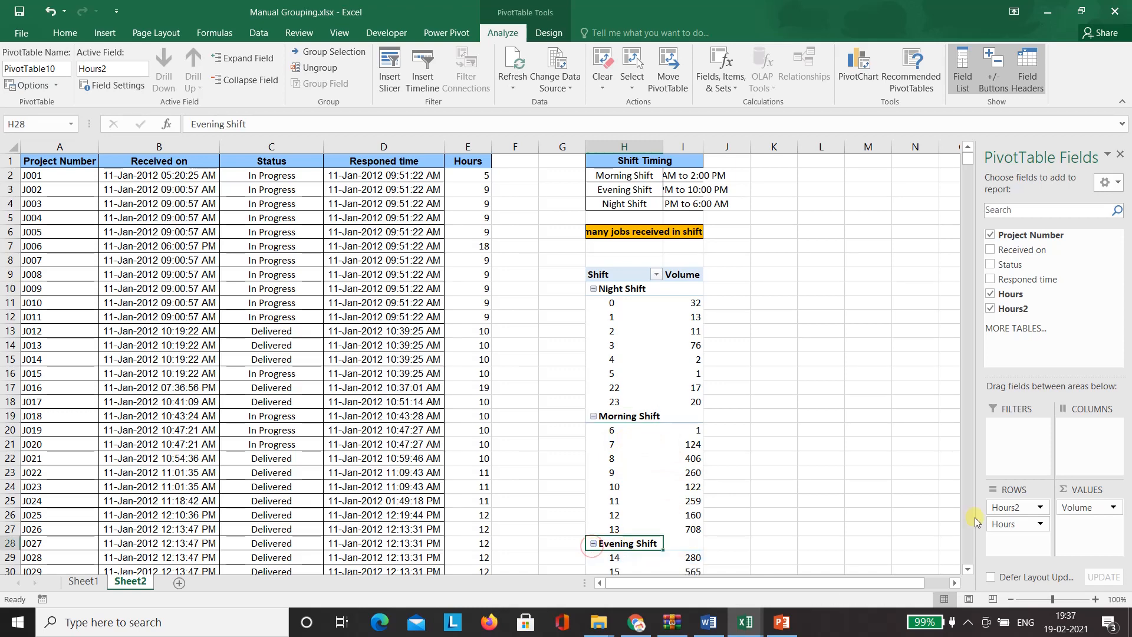
click(968, 569)
click(967, 568)
click(968, 569)
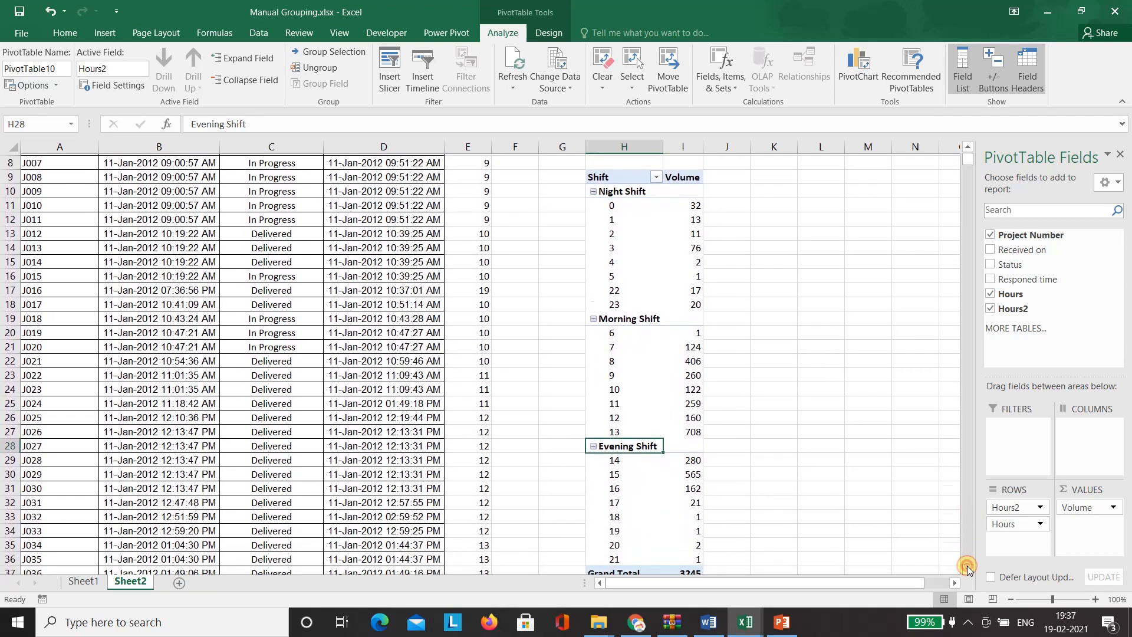
click(967, 568)
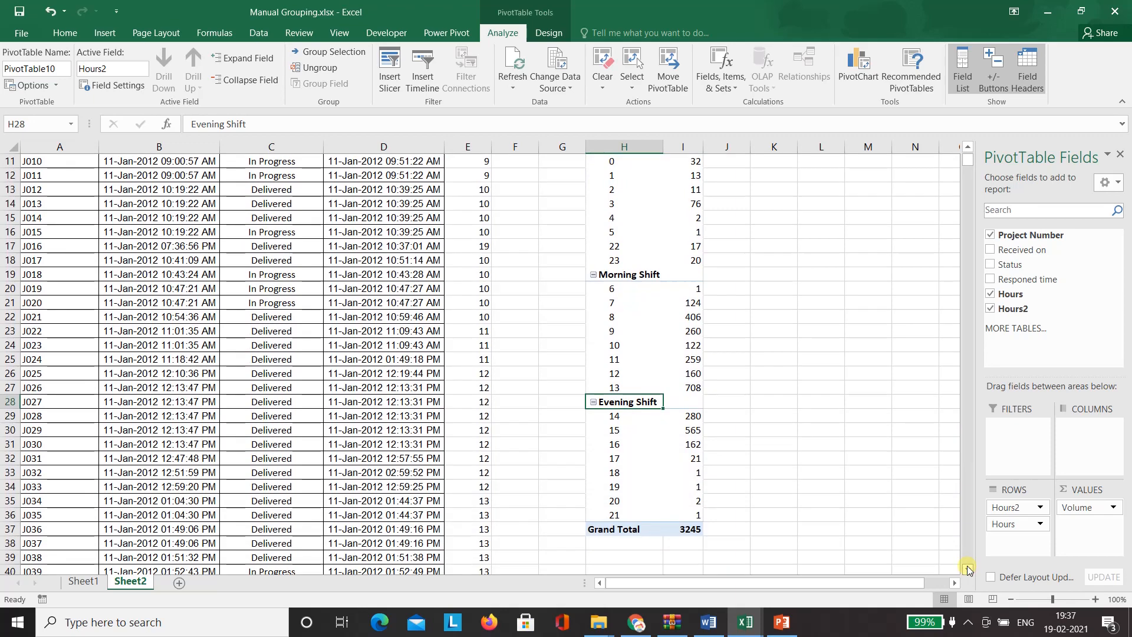
key(ctrl+Up)
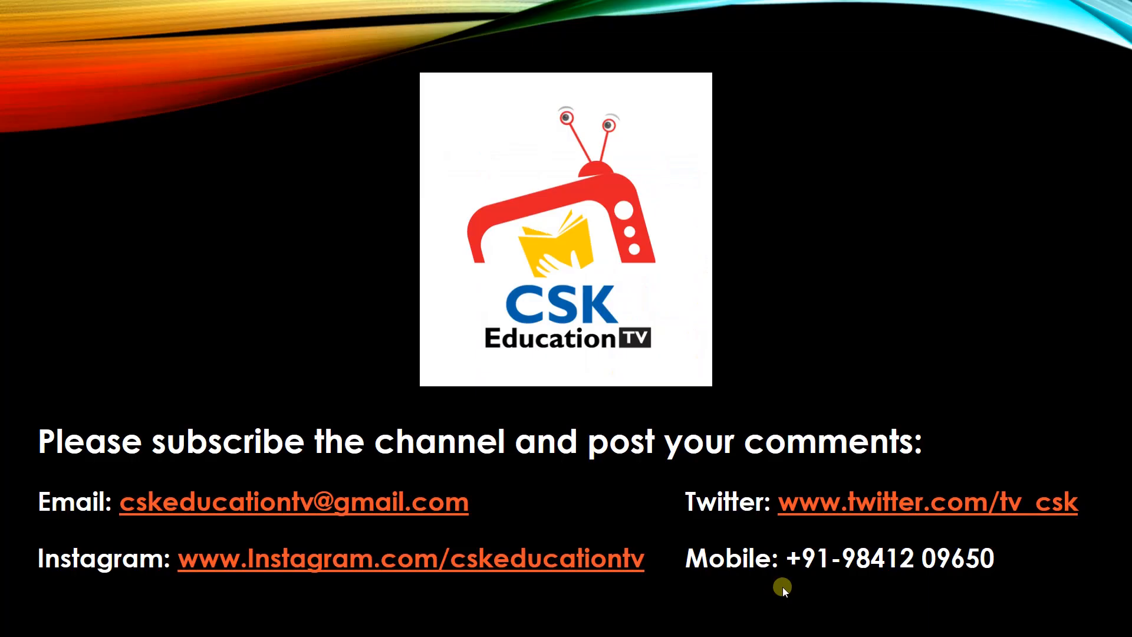